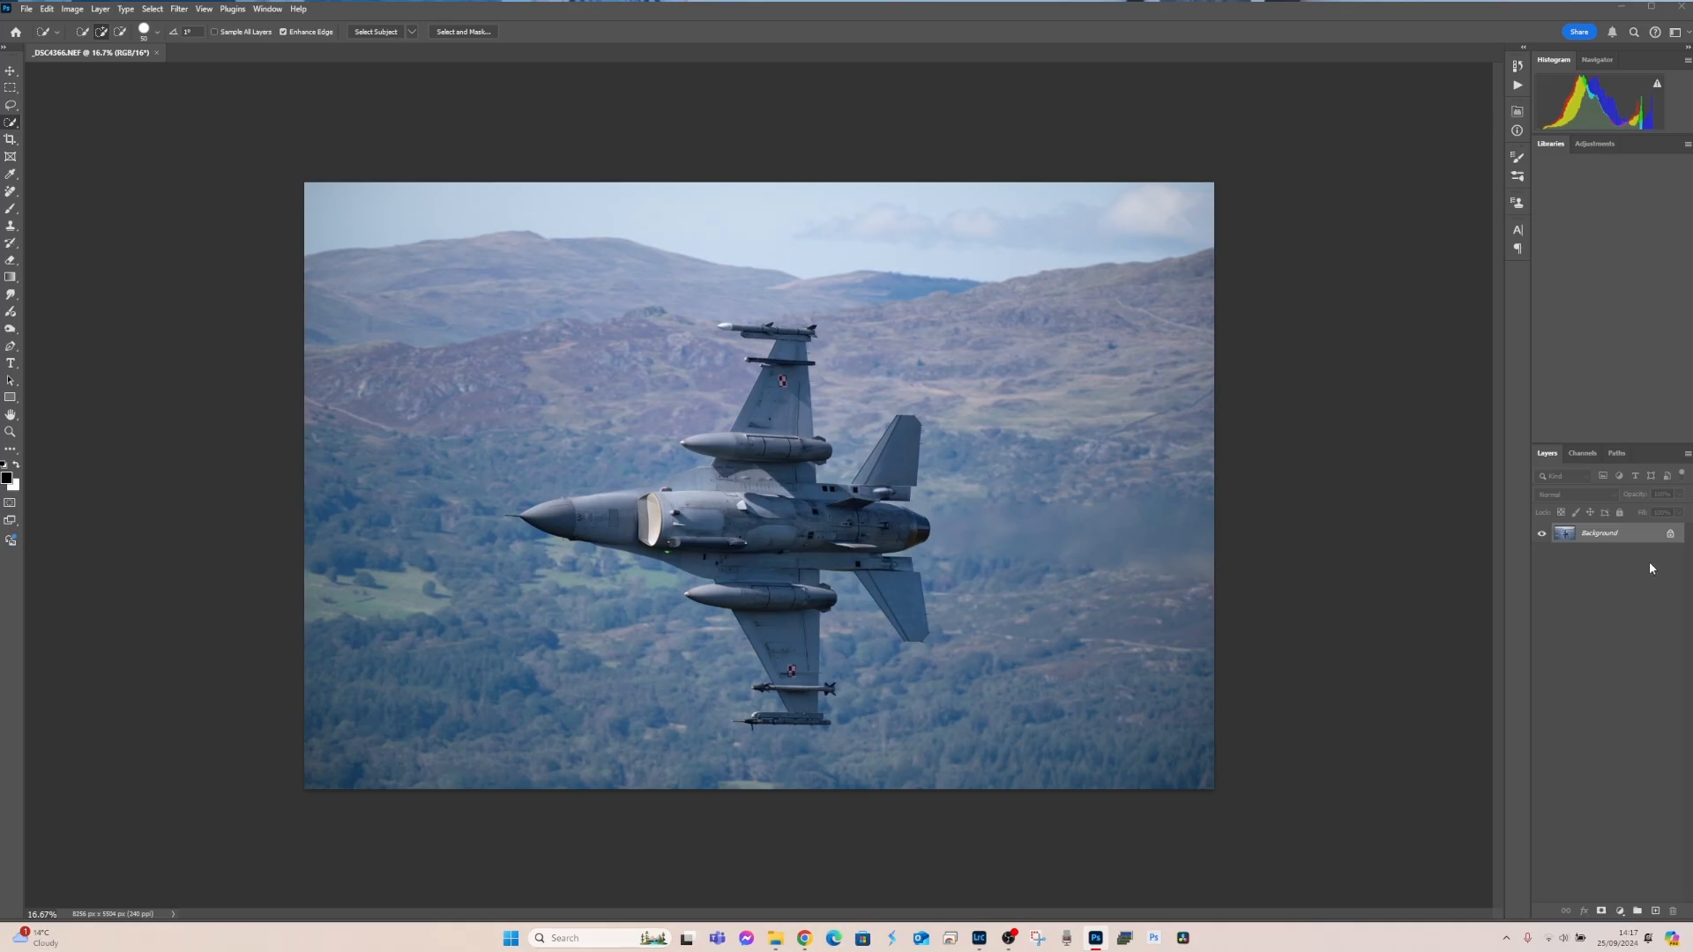
Duplicate the Background layer as a working copy and dismiss the stray save dialog
drag(1641, 540, 1663, 917)
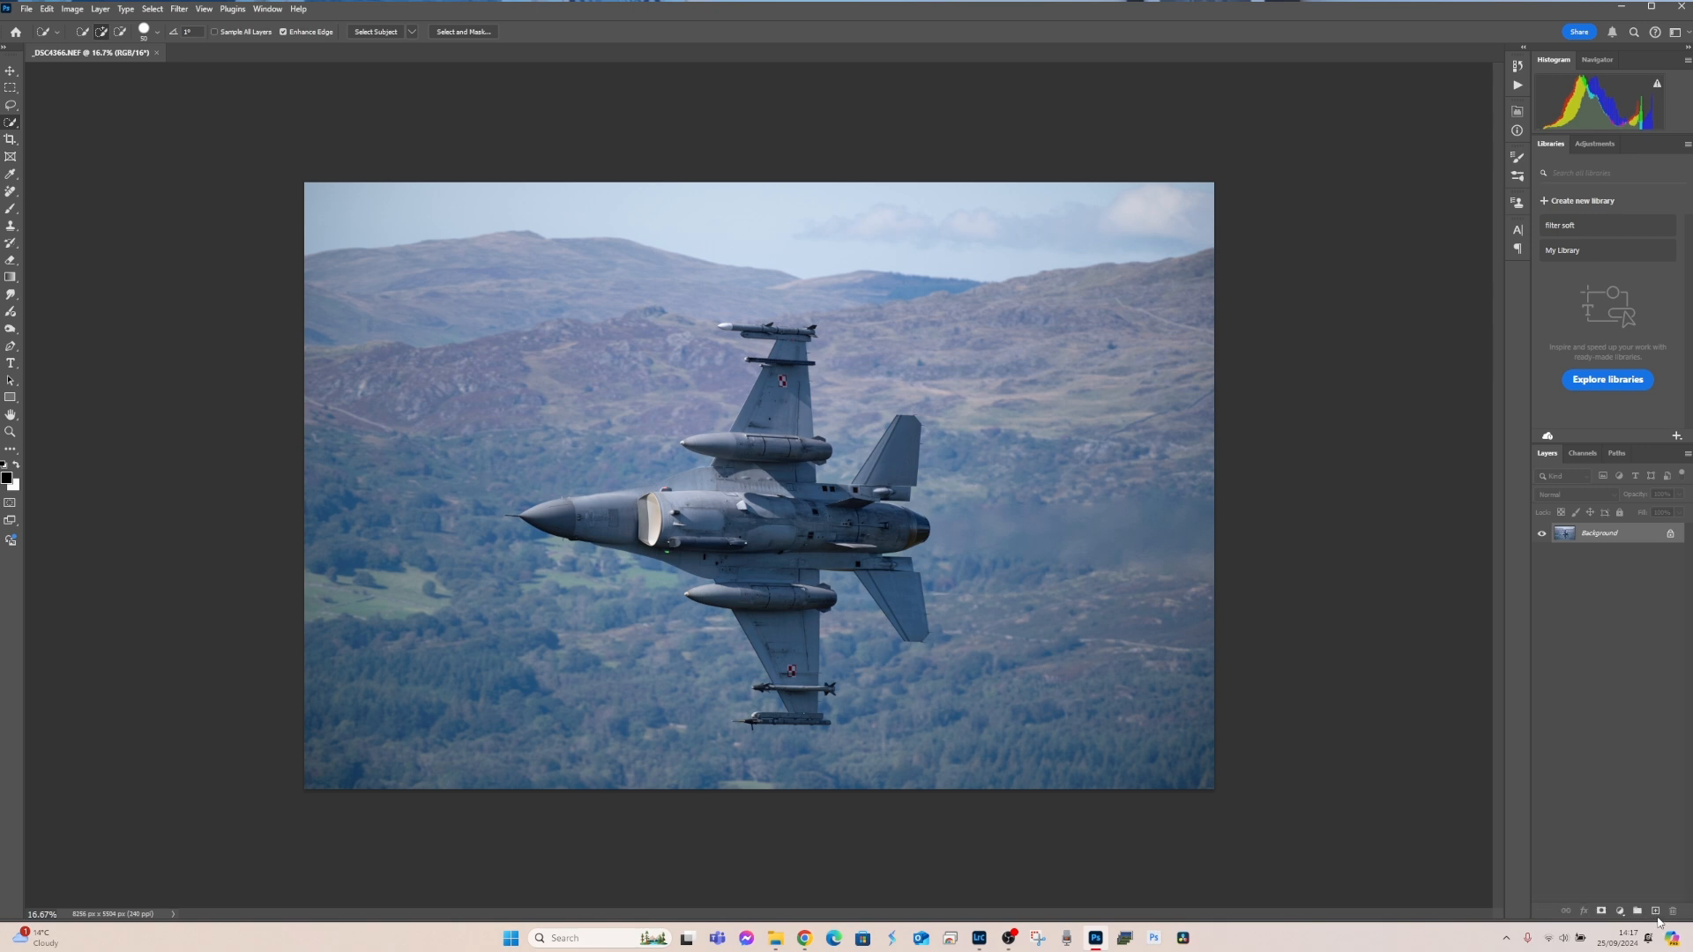
drag(1638, 539, 1656, 910)
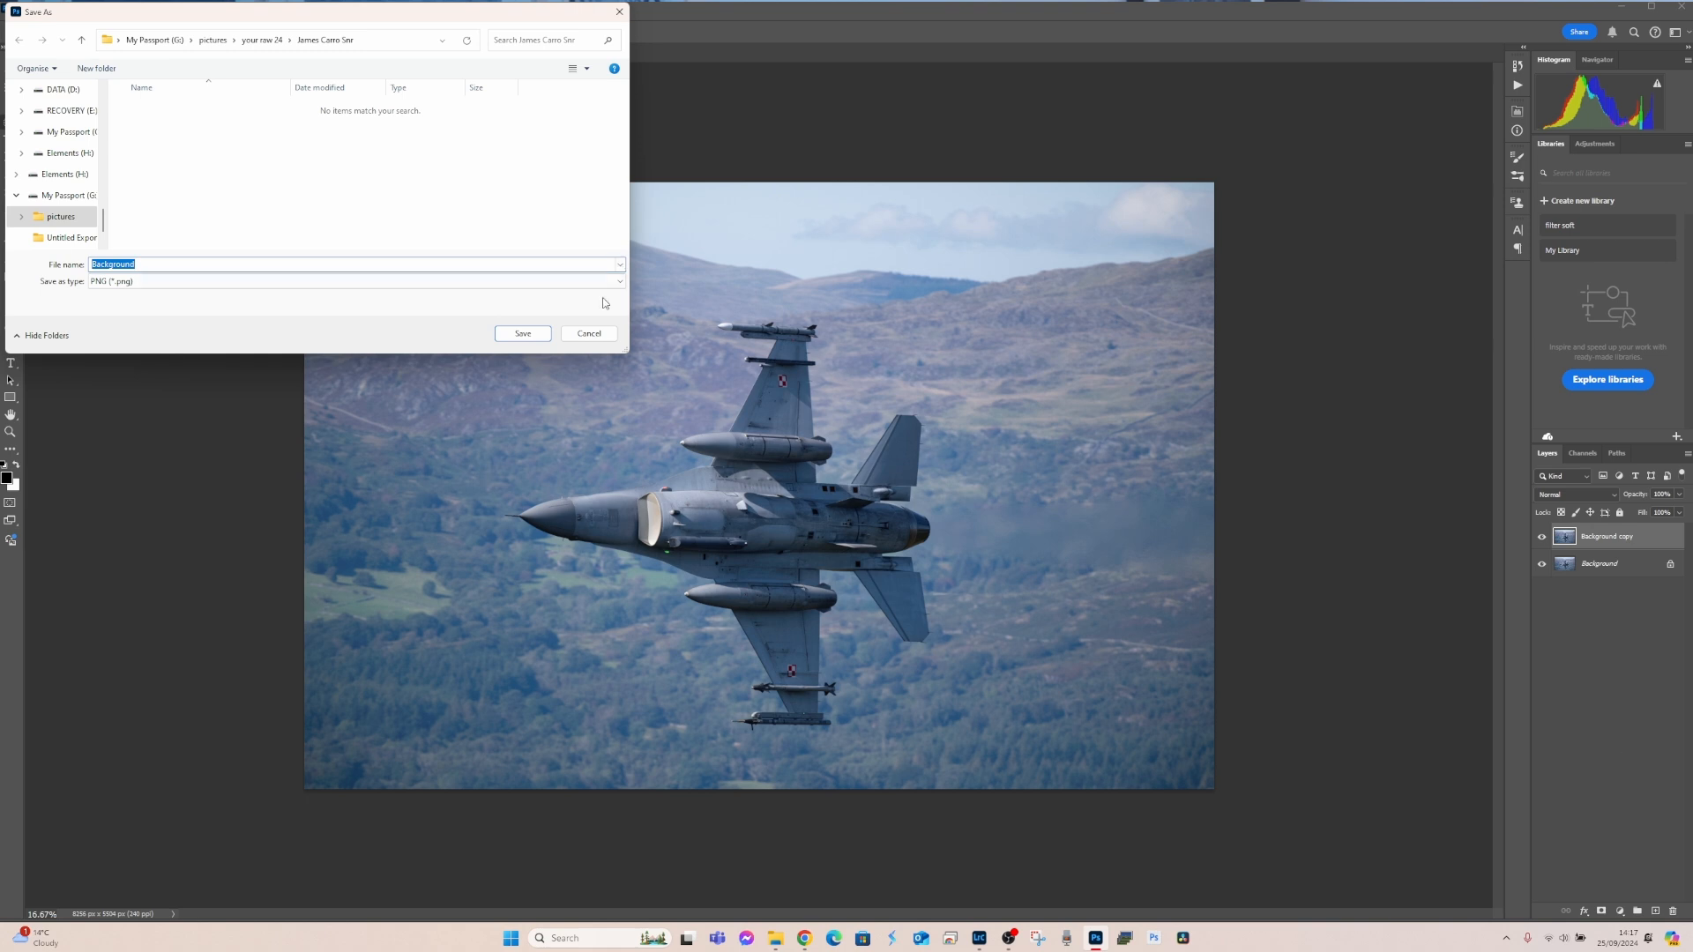
click(589, 333)
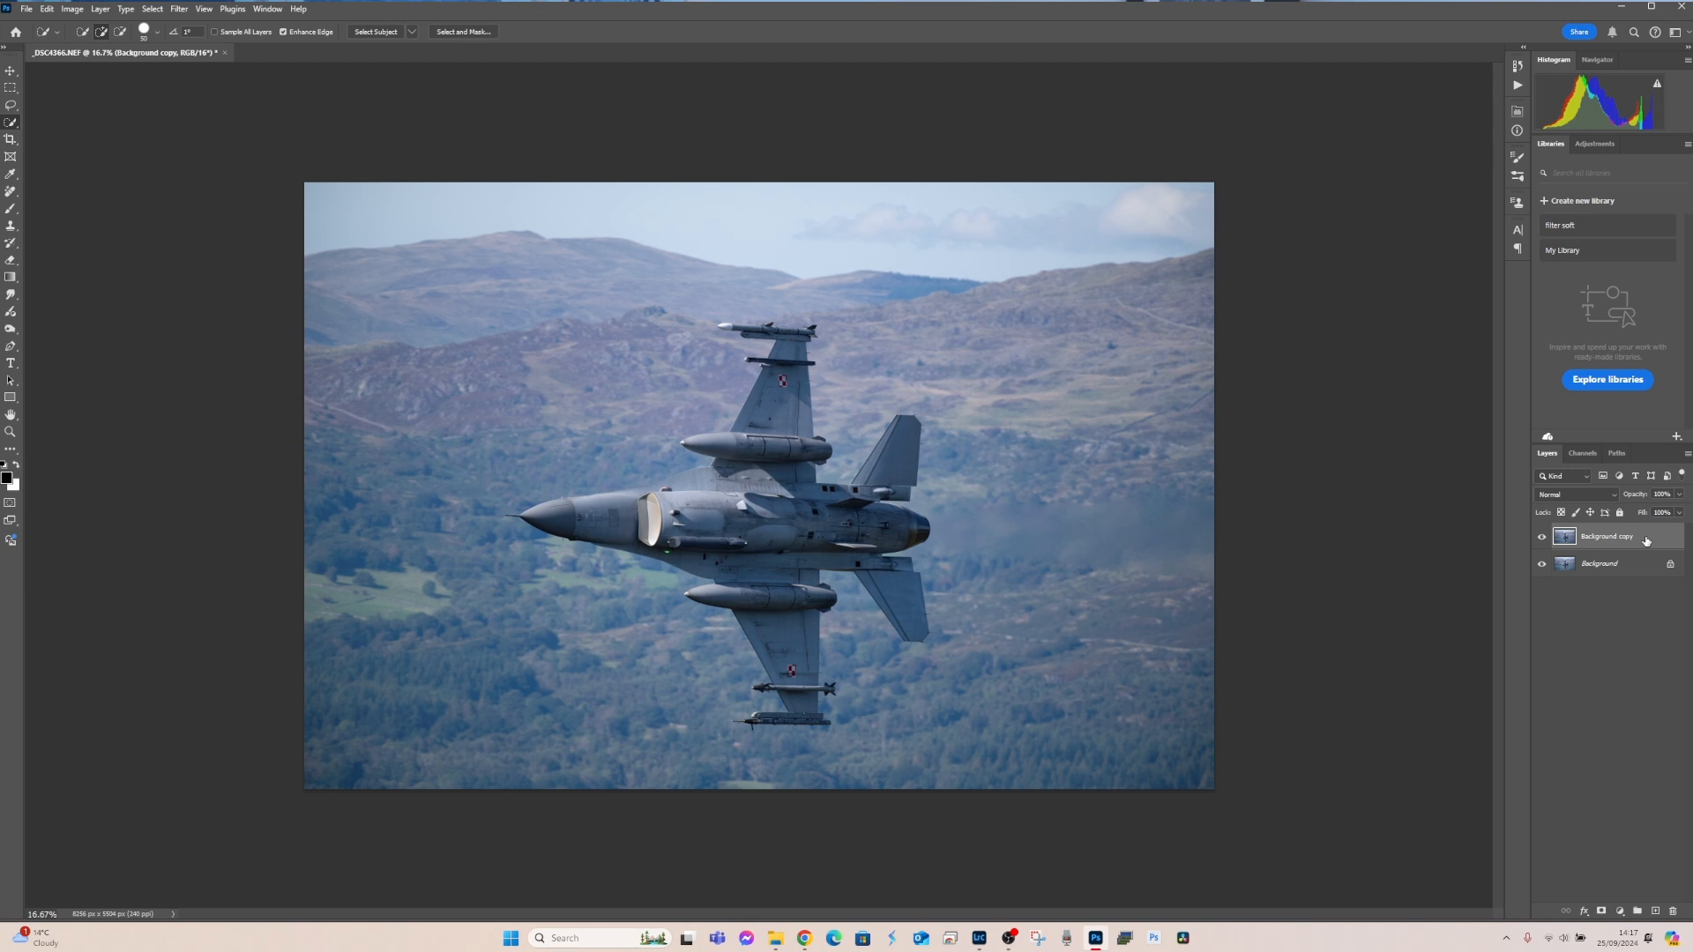
Select the jet on the Background copy layer using Focus Area, with the output set to Selection
click(151, 8)
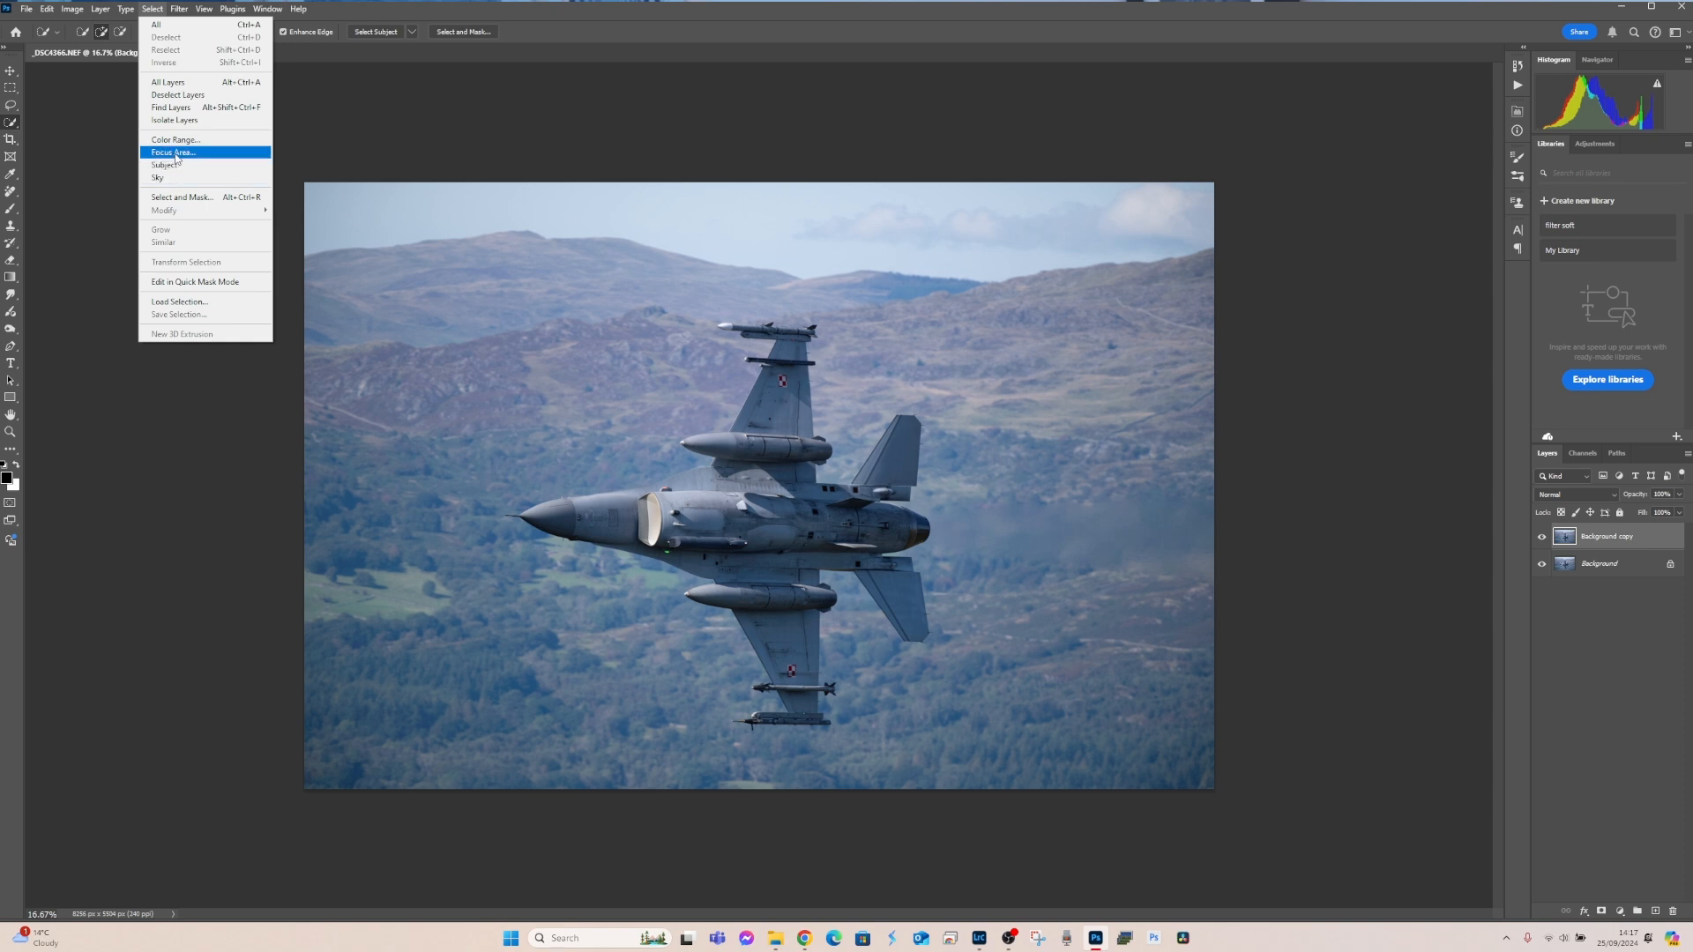
click(174, 153)
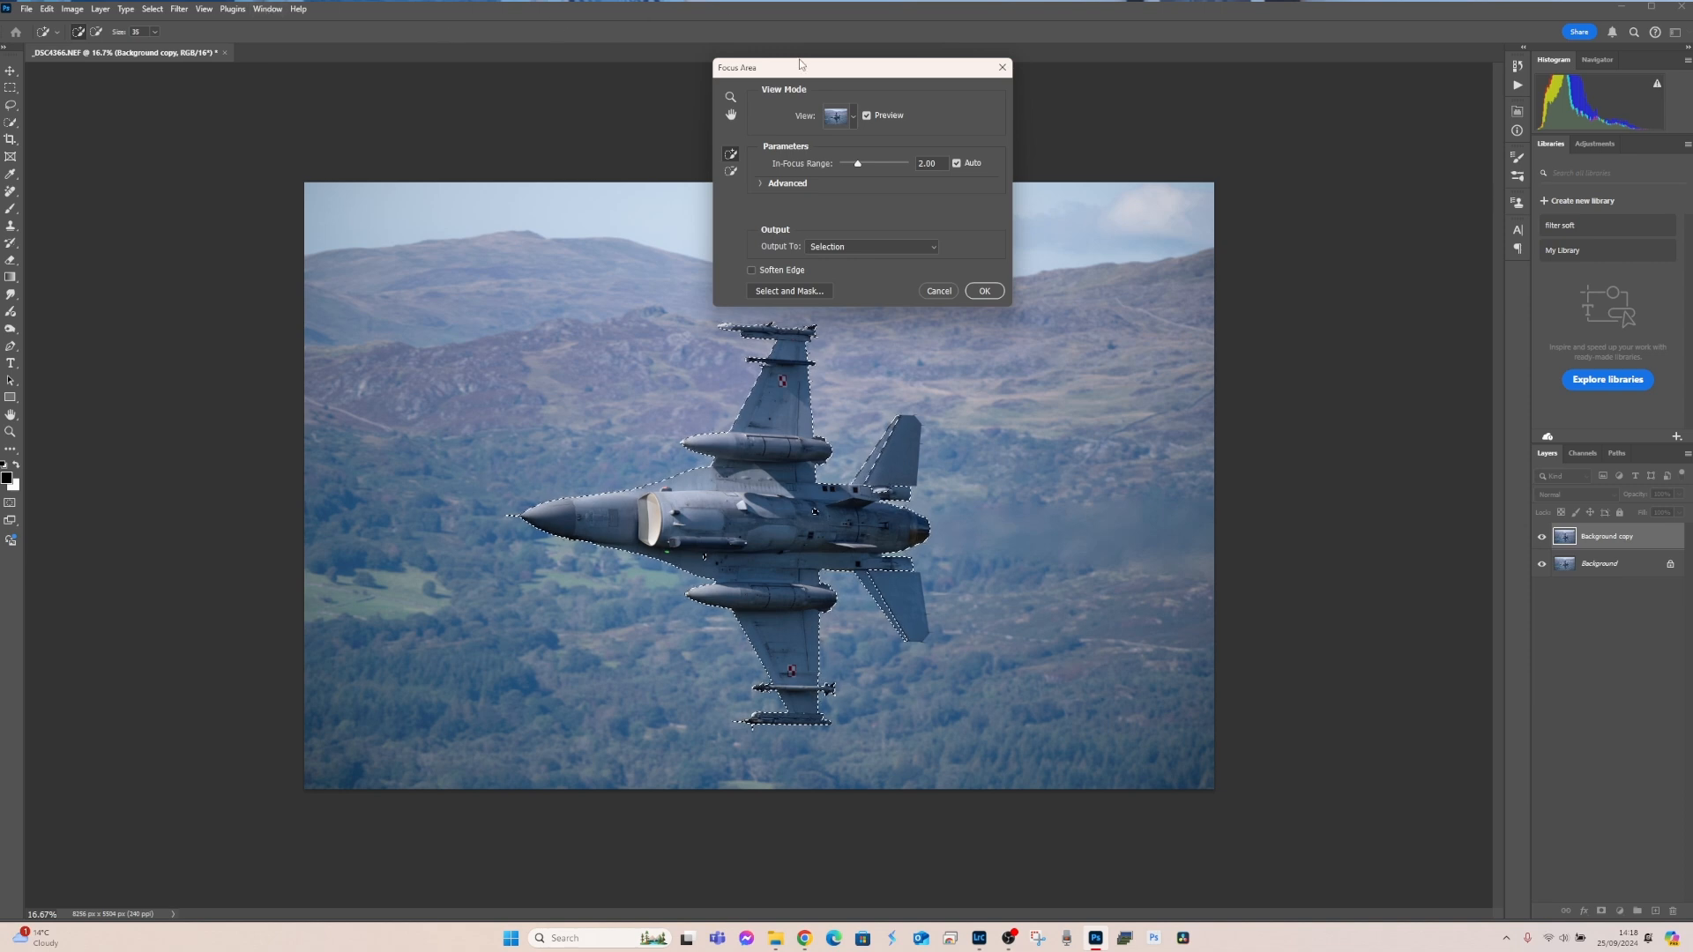
drag(800, 63, 1003, 81)
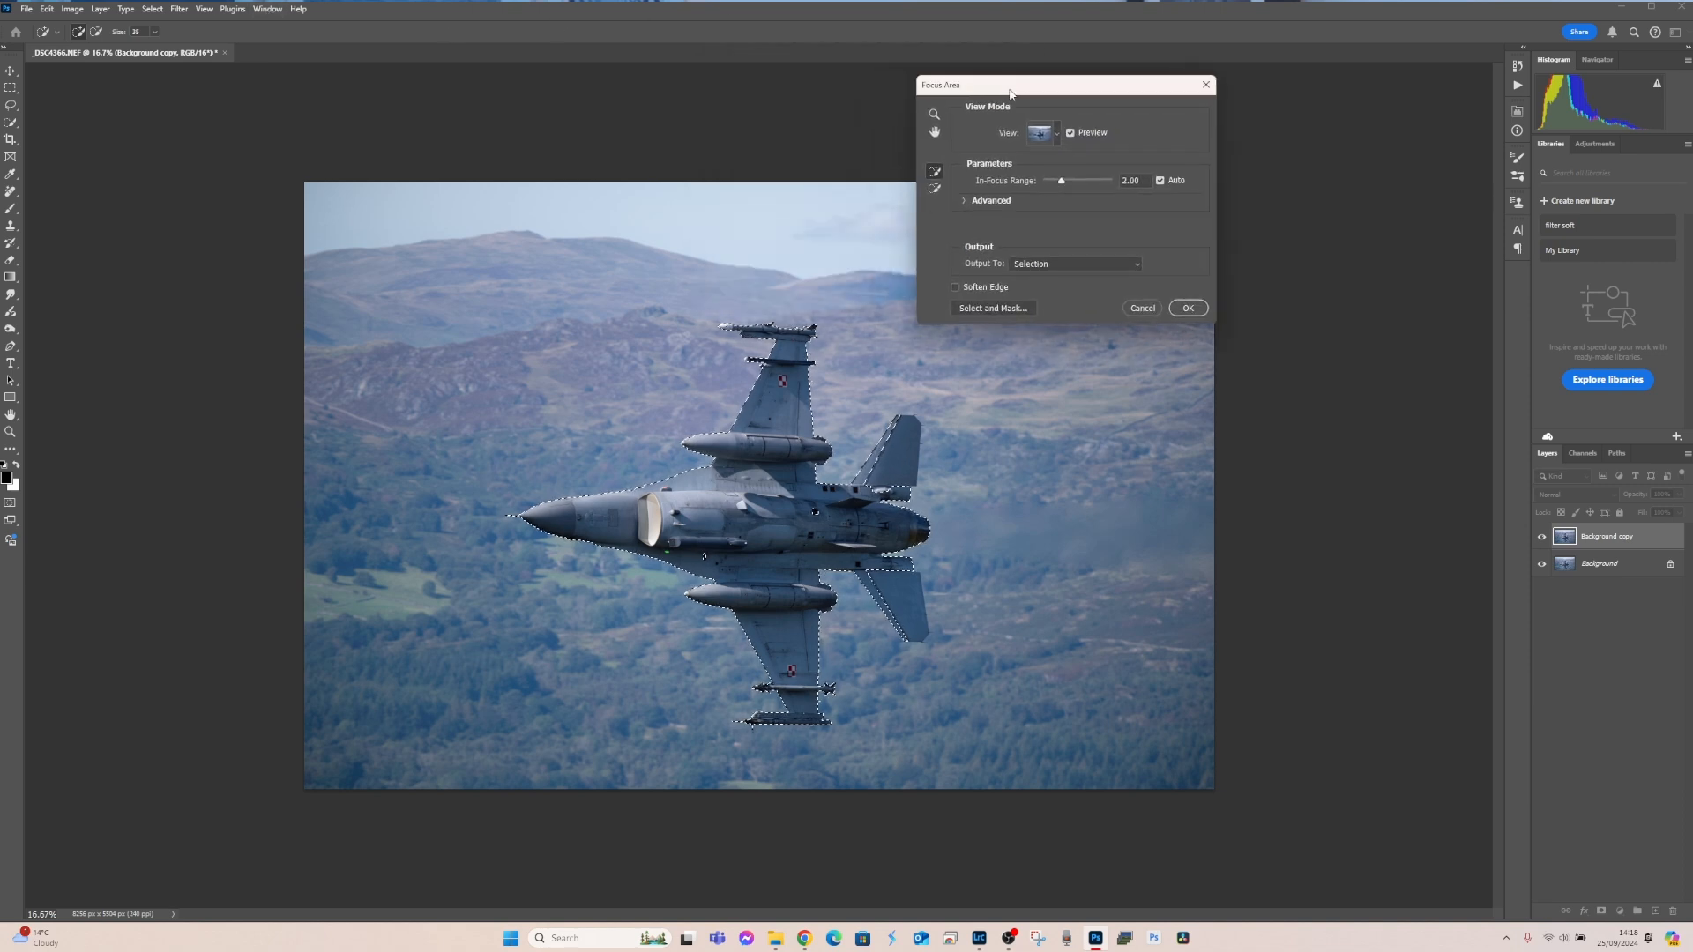
click(1187, 309)
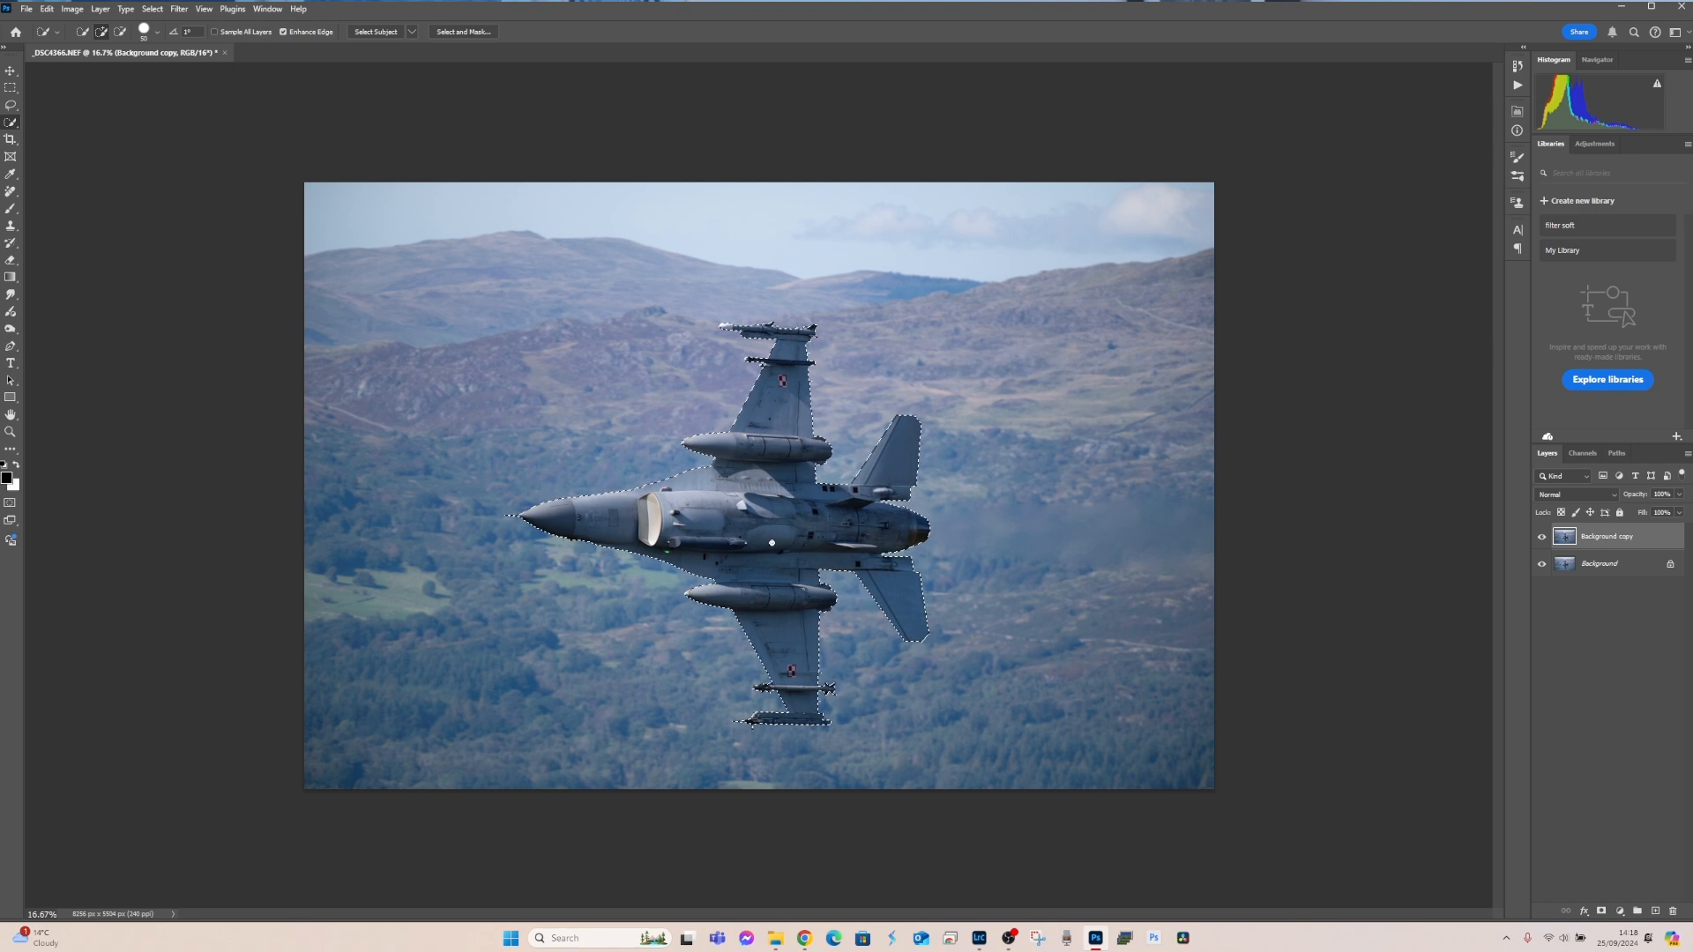
Copy the selected jet and paste it onto a new layer above Background copy
click(46, 9)
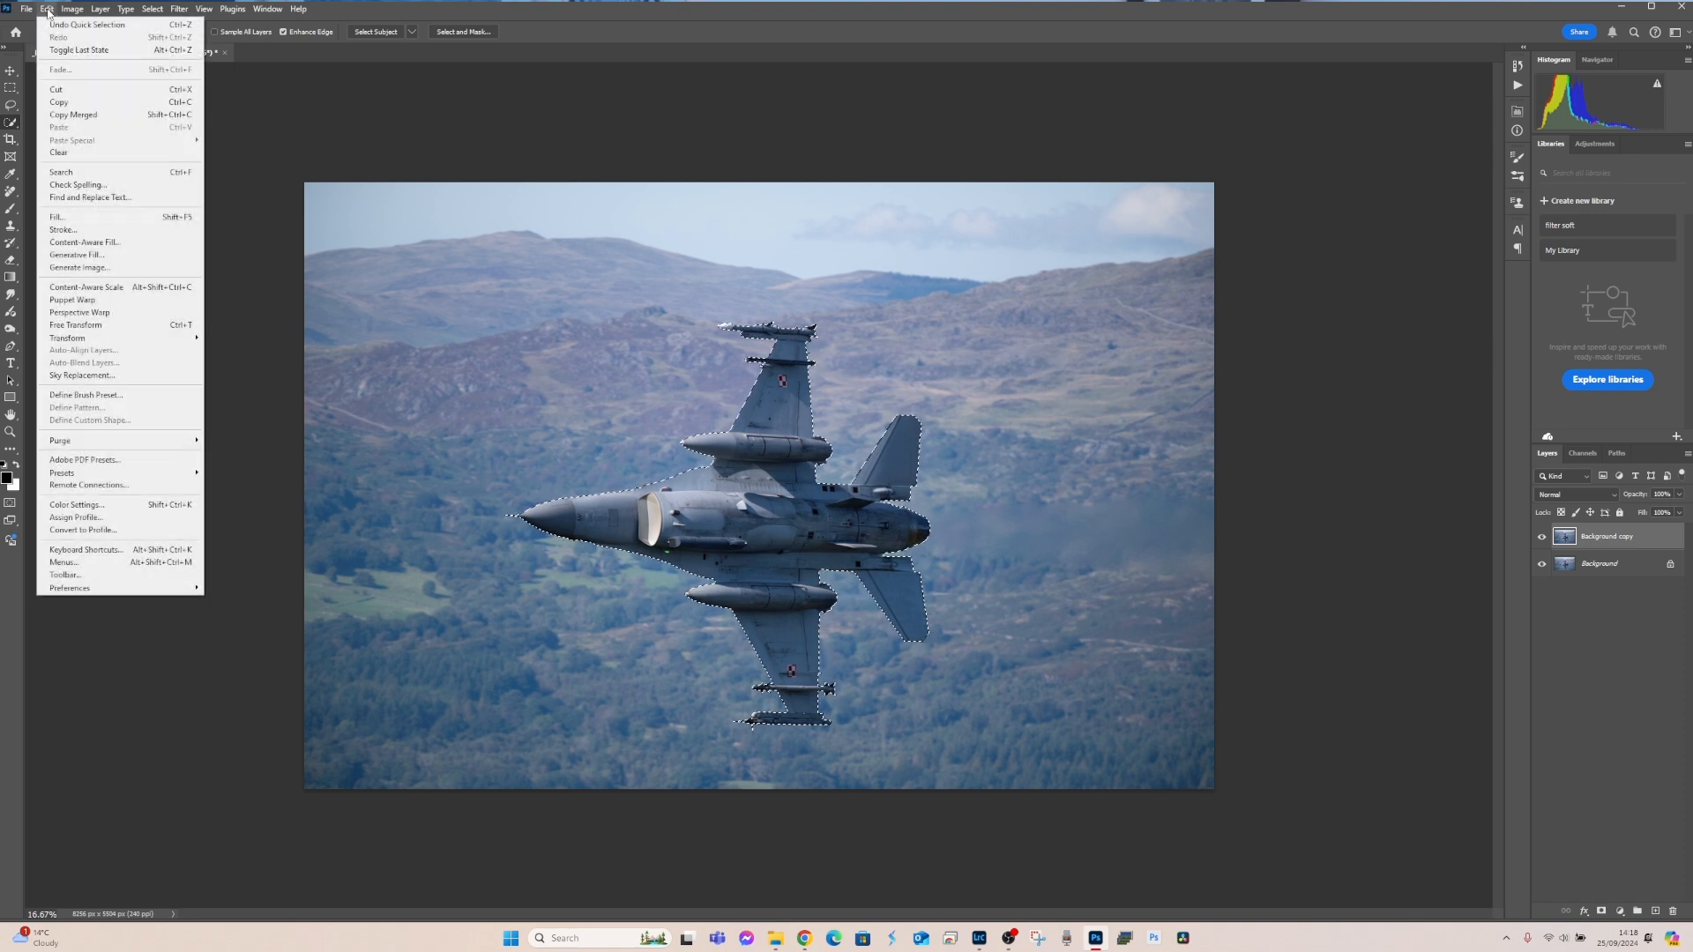
click(59, 103)
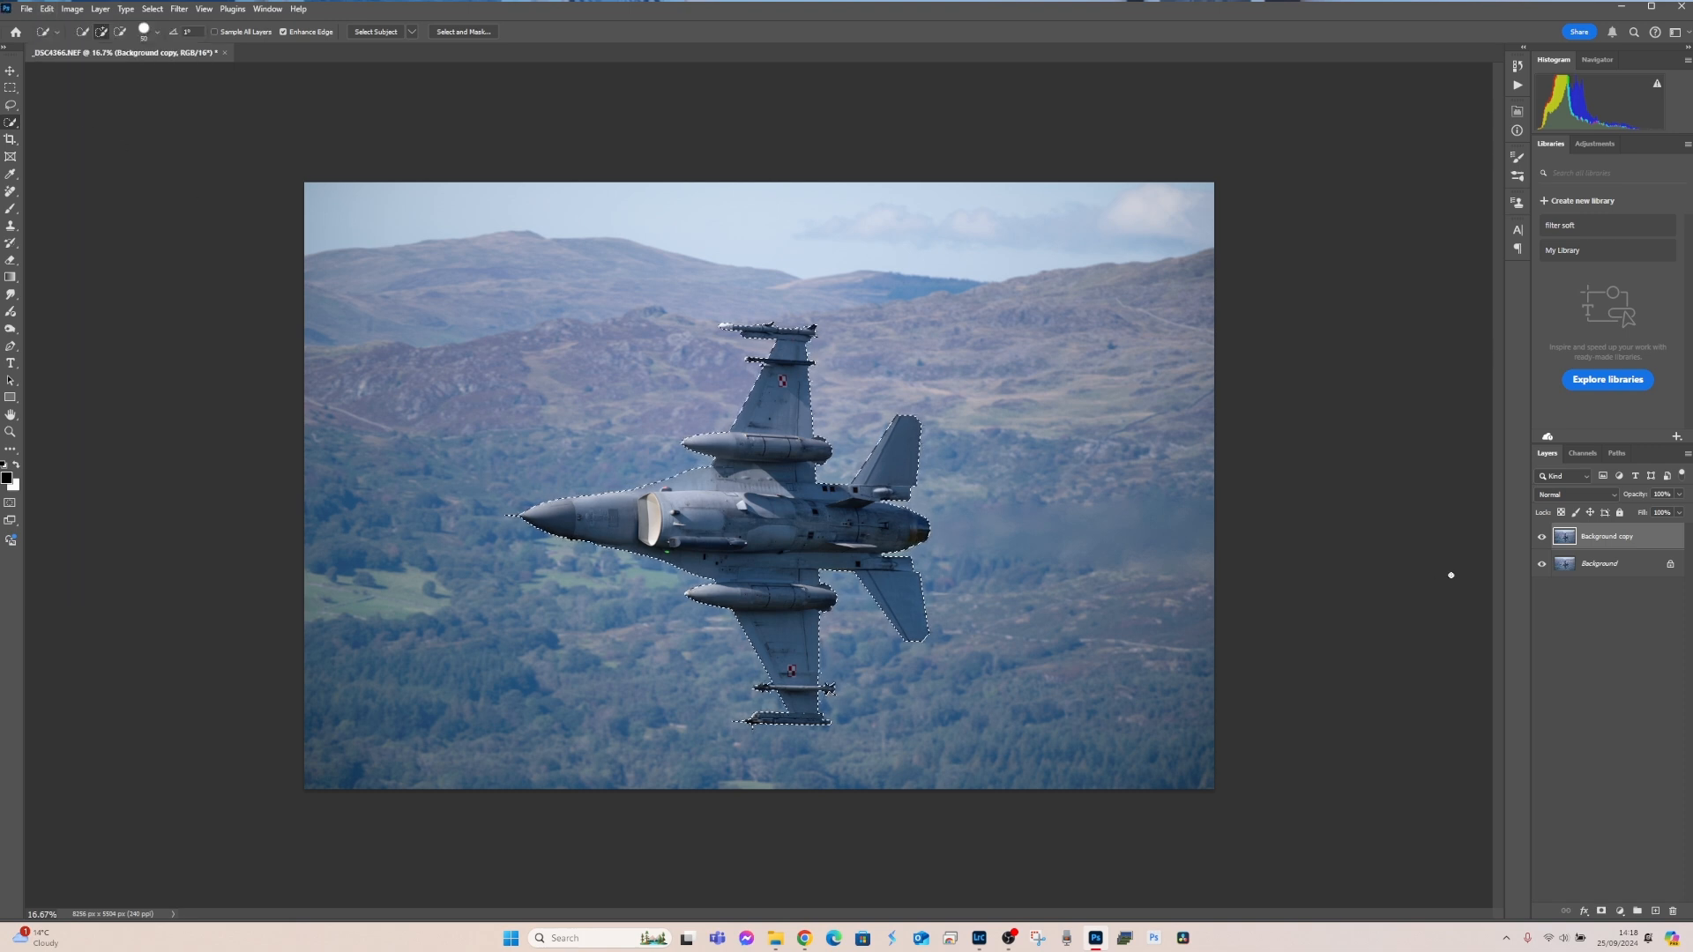
click(1655, 910)
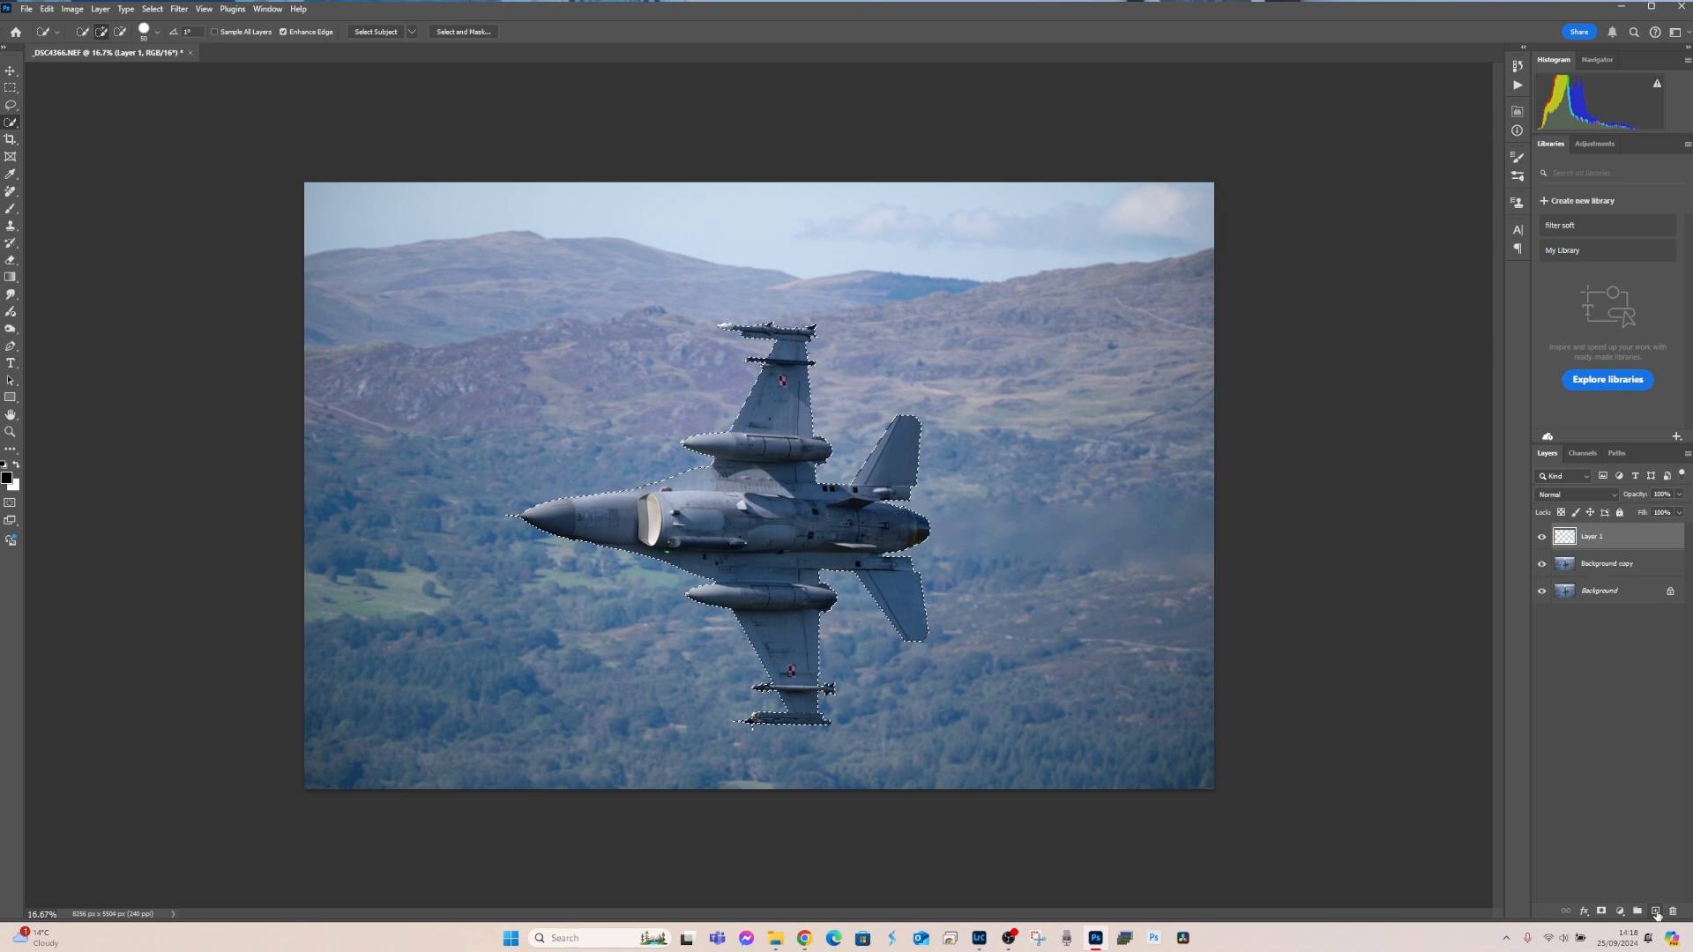
click(47, 9)
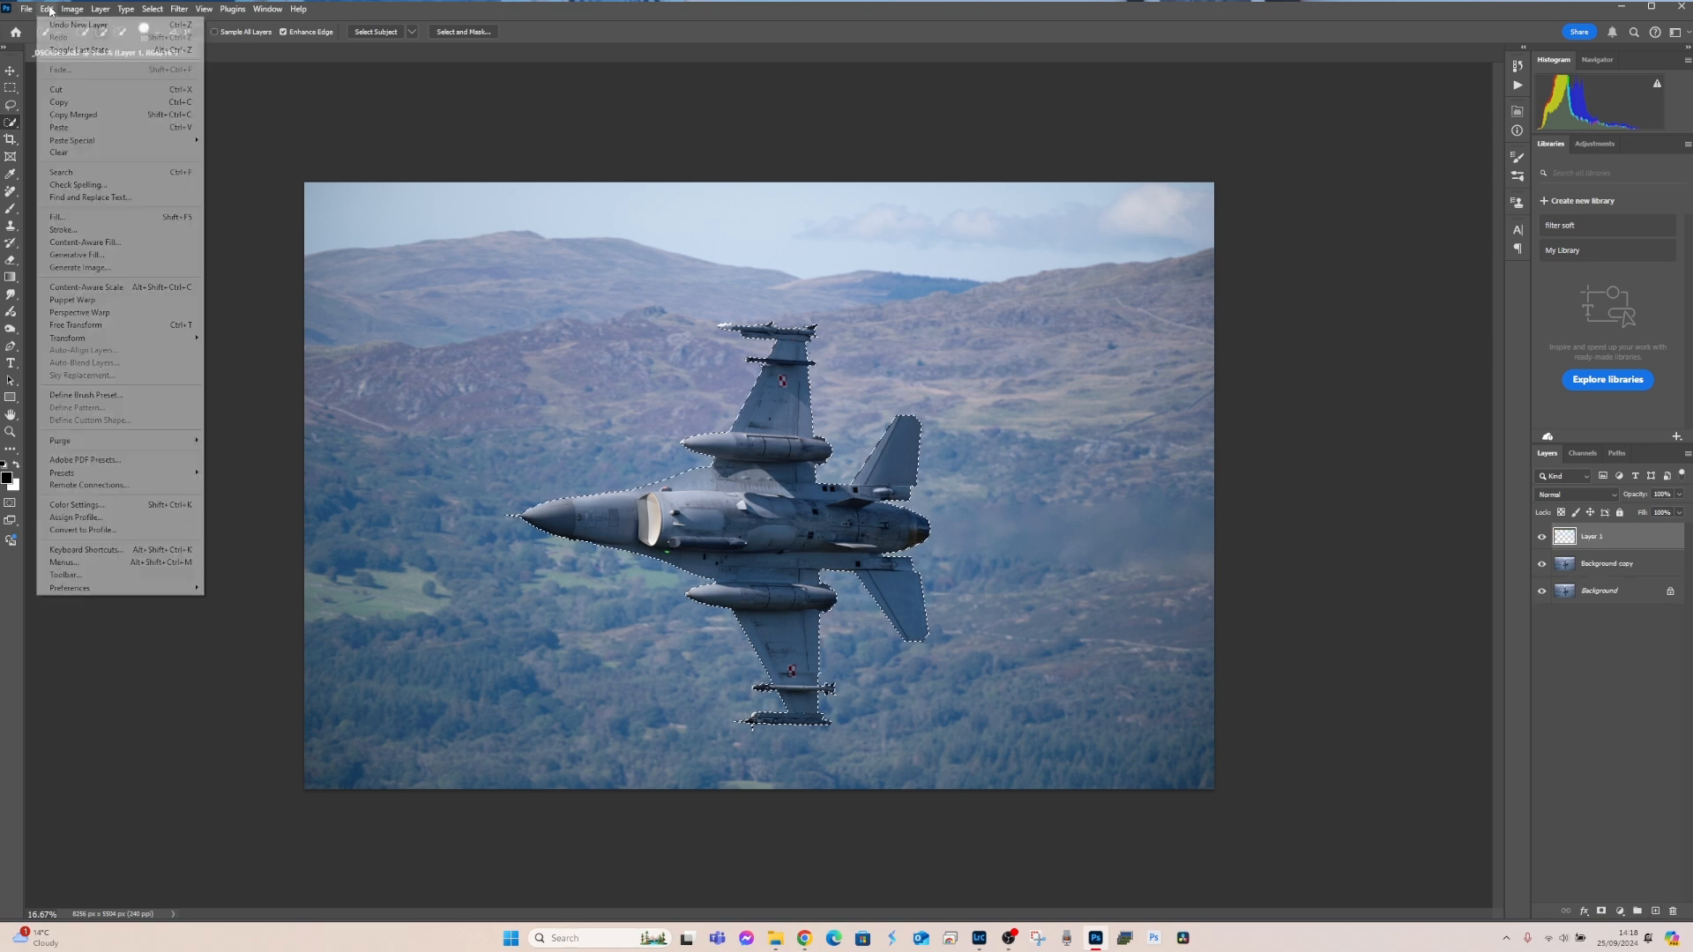
click(59, 120)
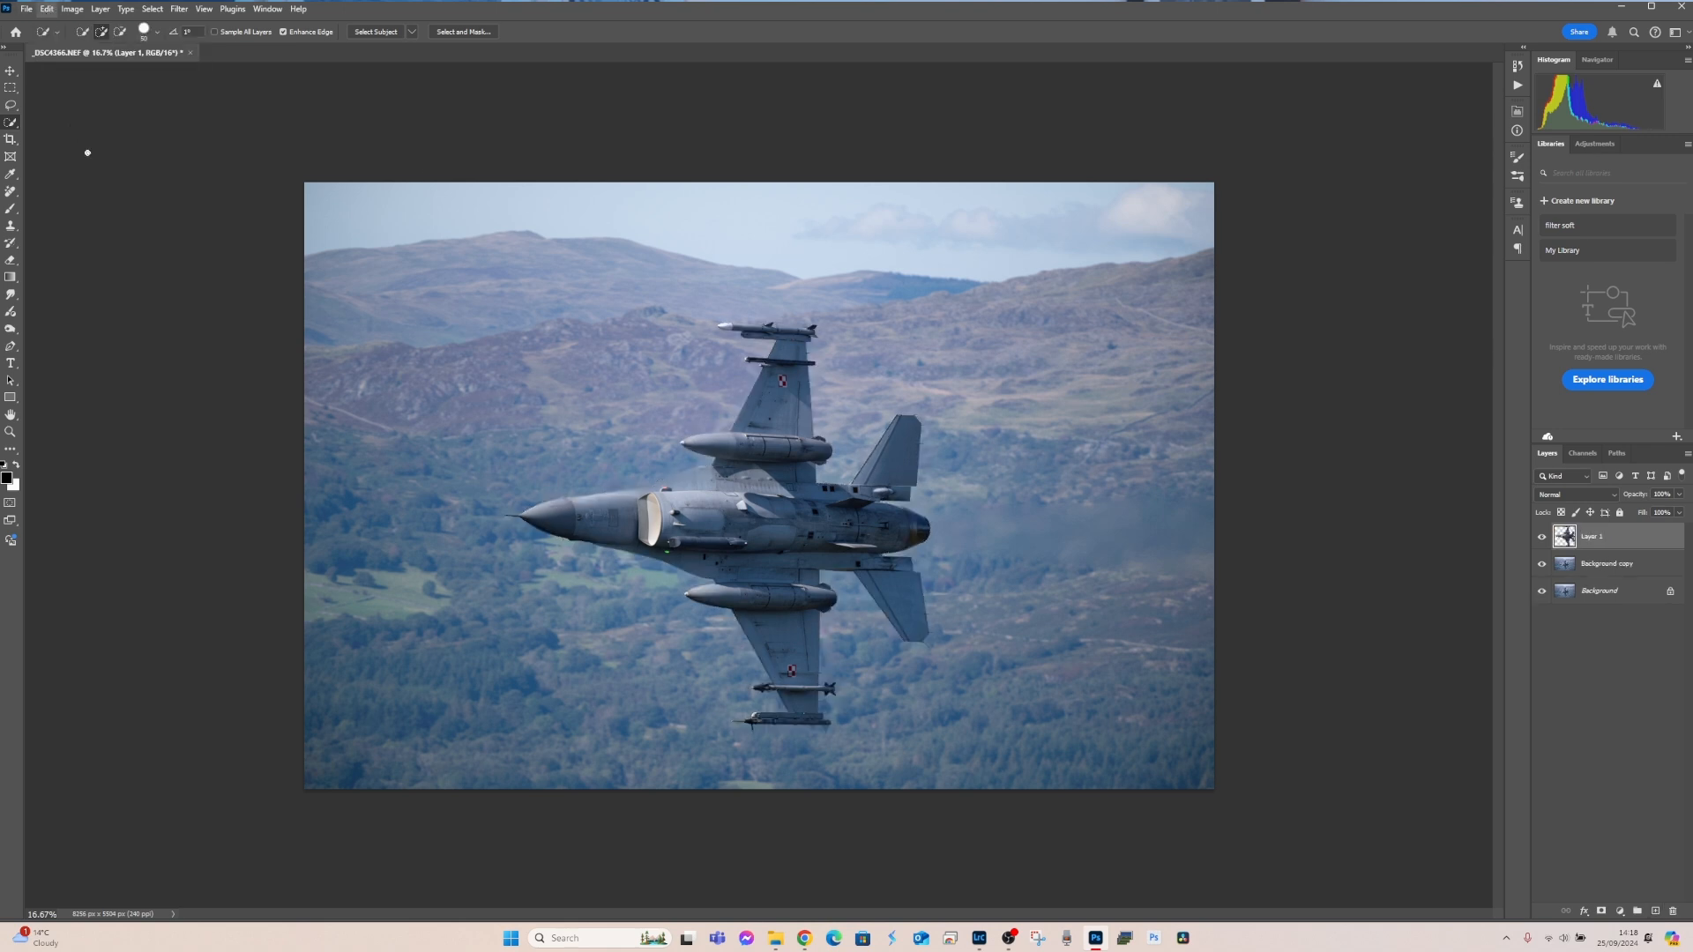
Hide the Background copy and Background layers to inspect the jet cutout, and show Background copy again
click(1541, 563)
click(1541, 591)
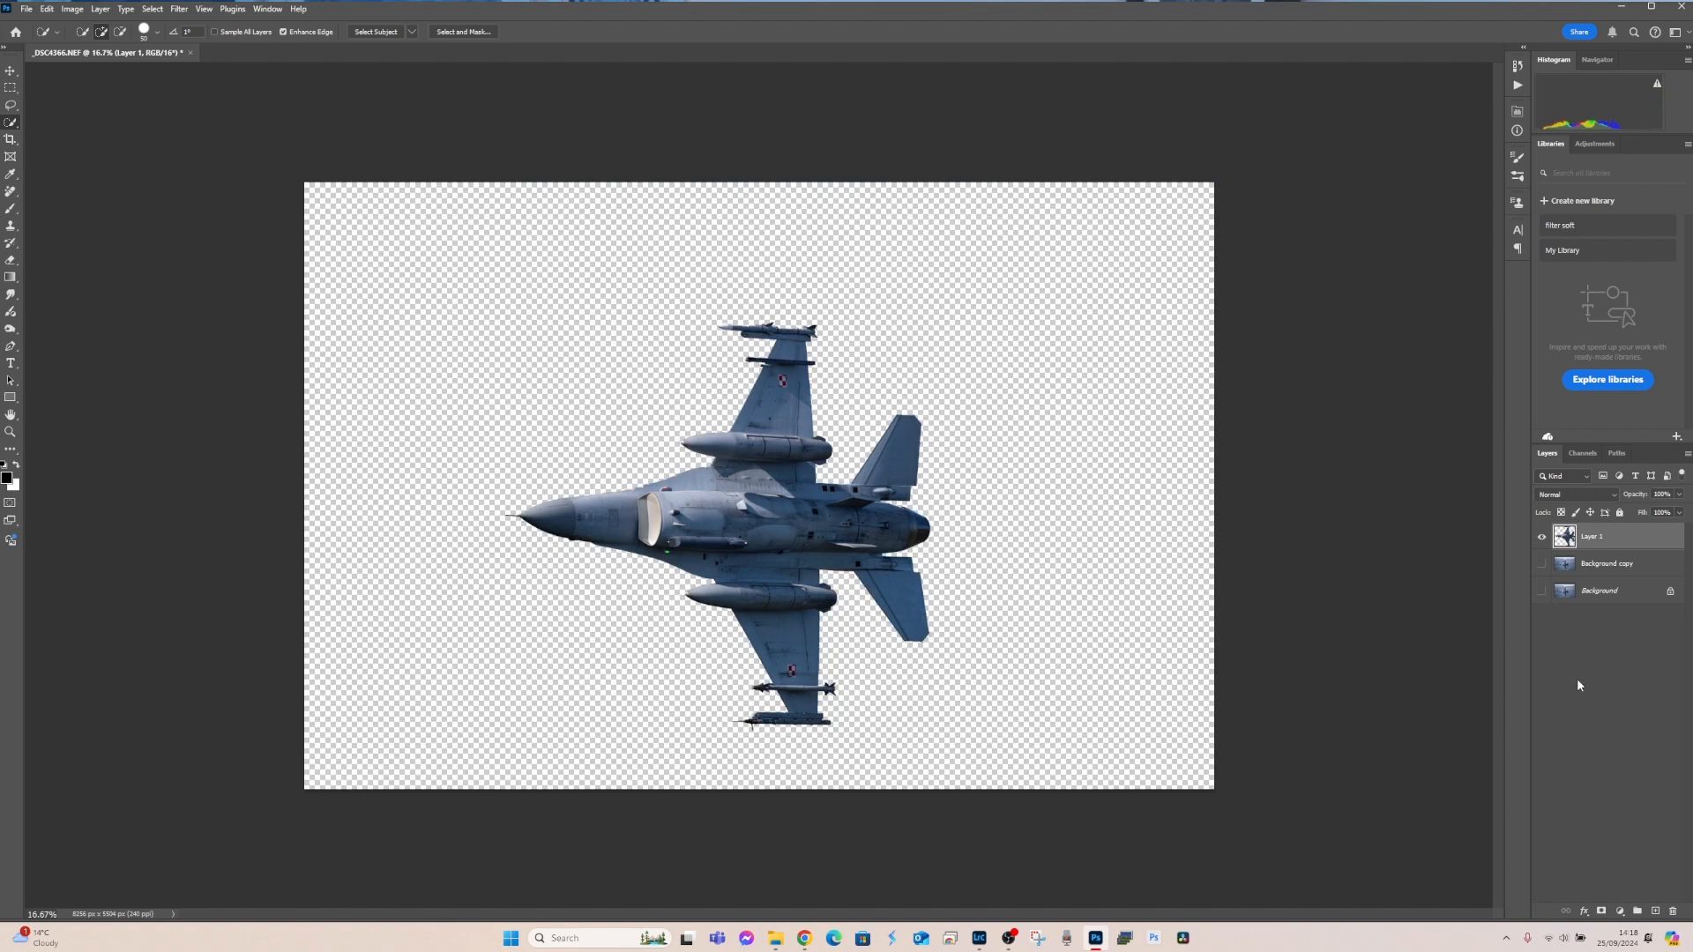
click(1541, 563)
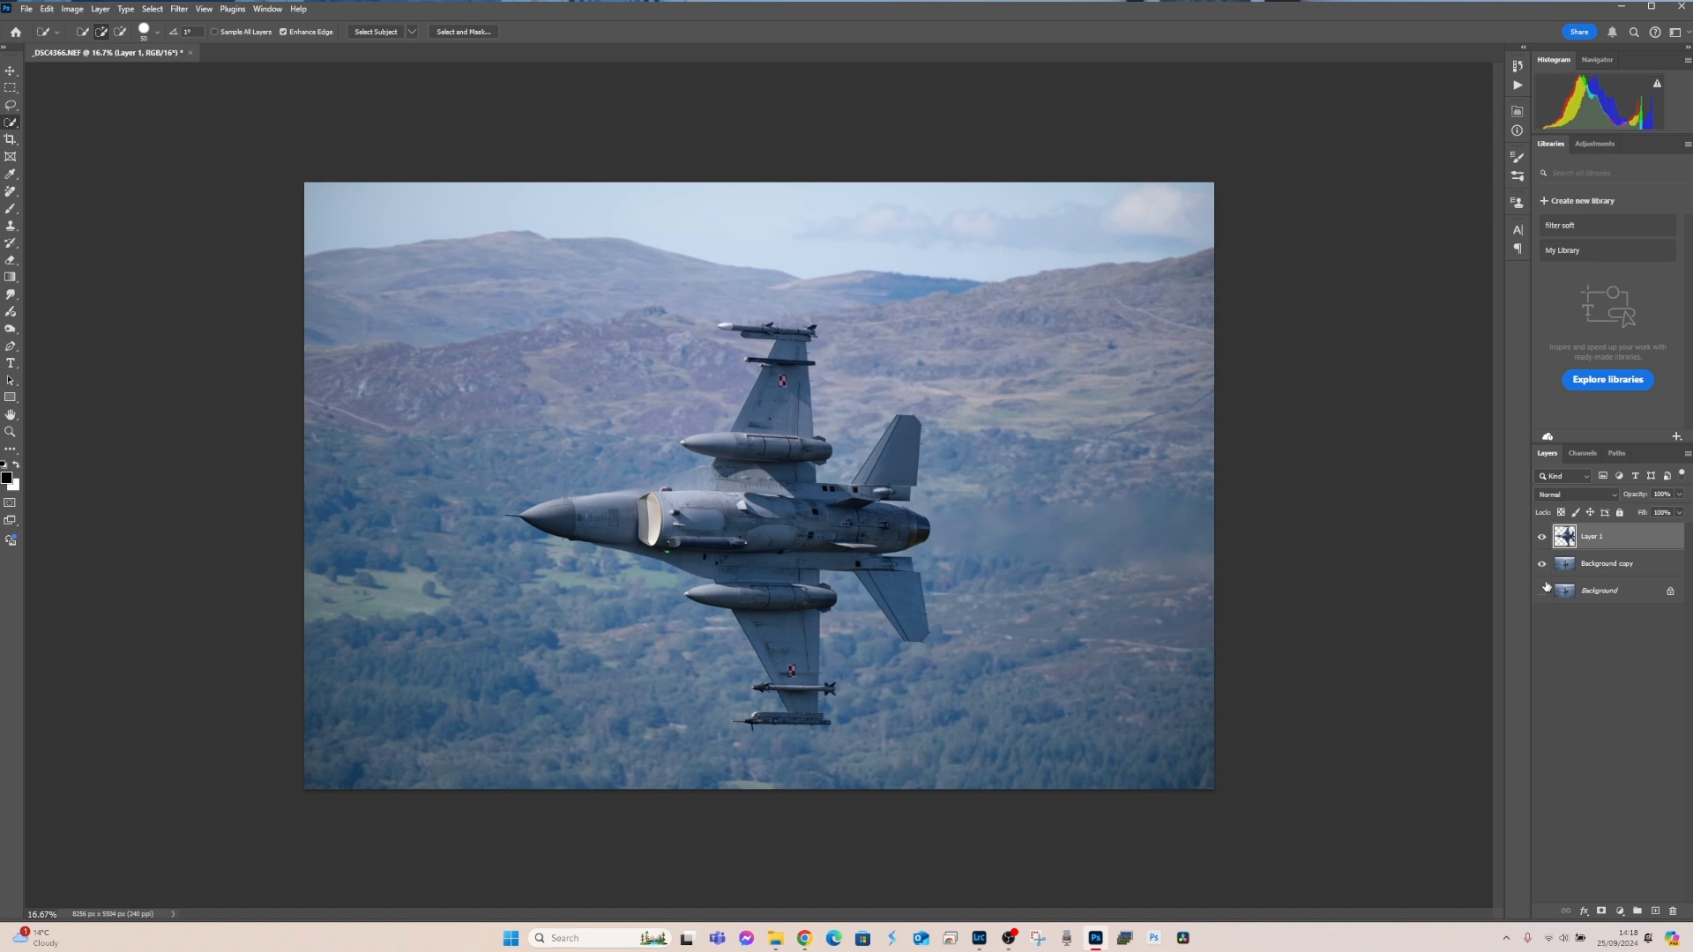
Duplicate the Background copy layer, hiding the jet cutout layer and the Background copy layer beneath the duplicate
click(1541, 536)
drag(1640, 563, 1656, 913)
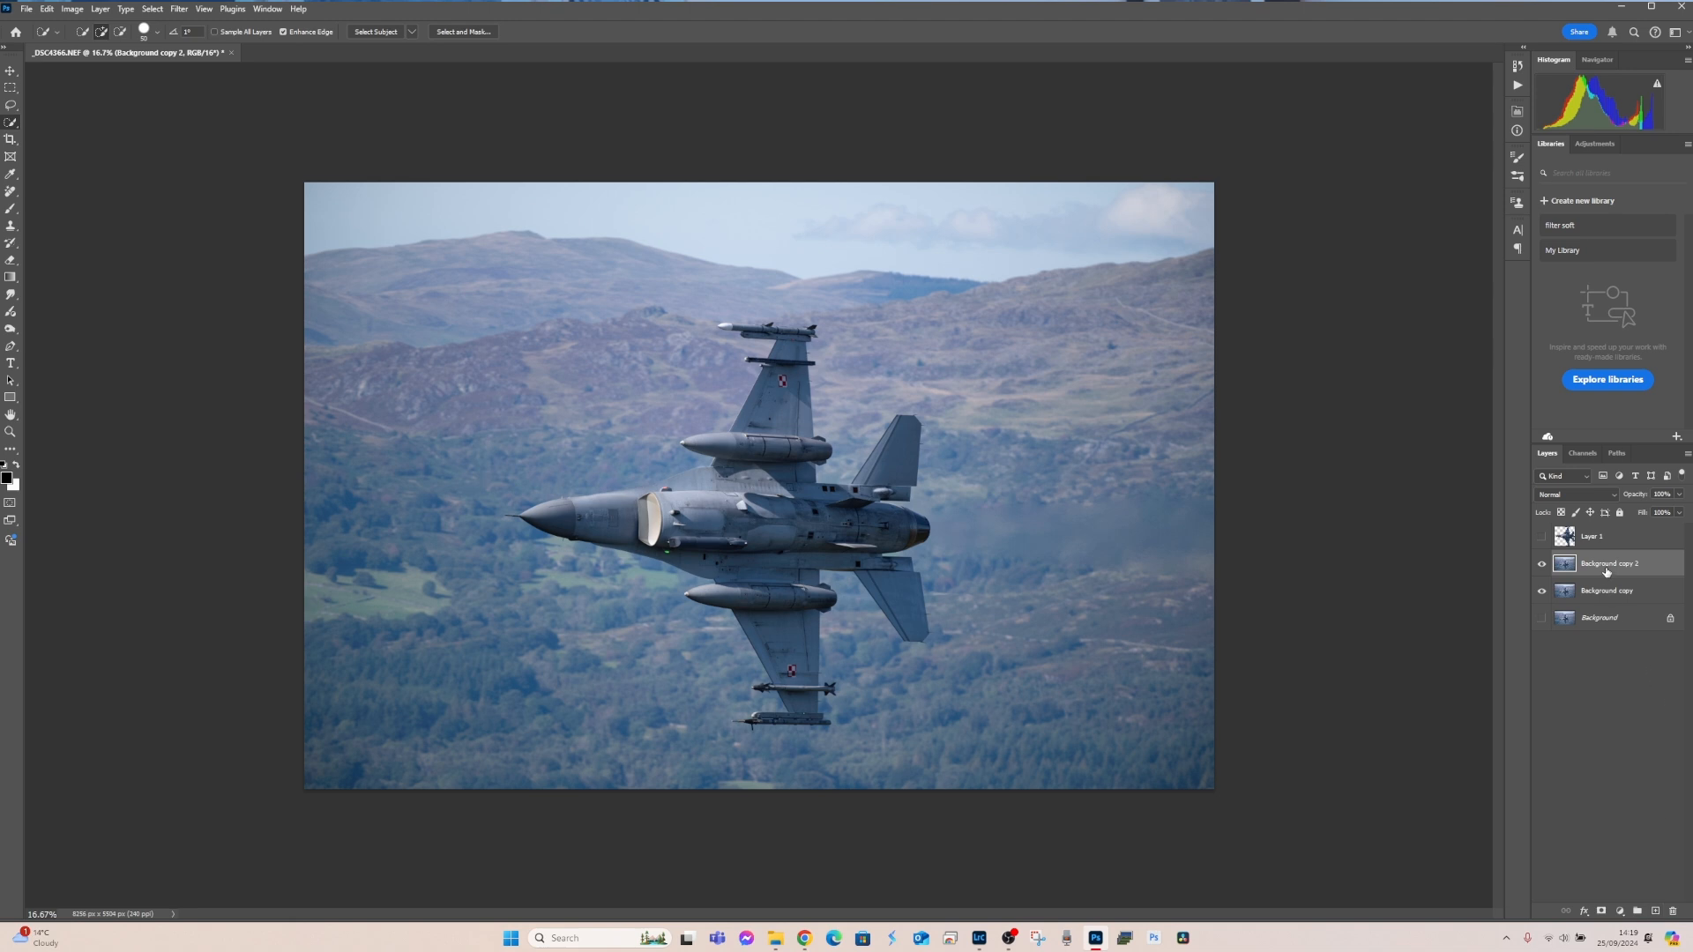
click(1543, 591)
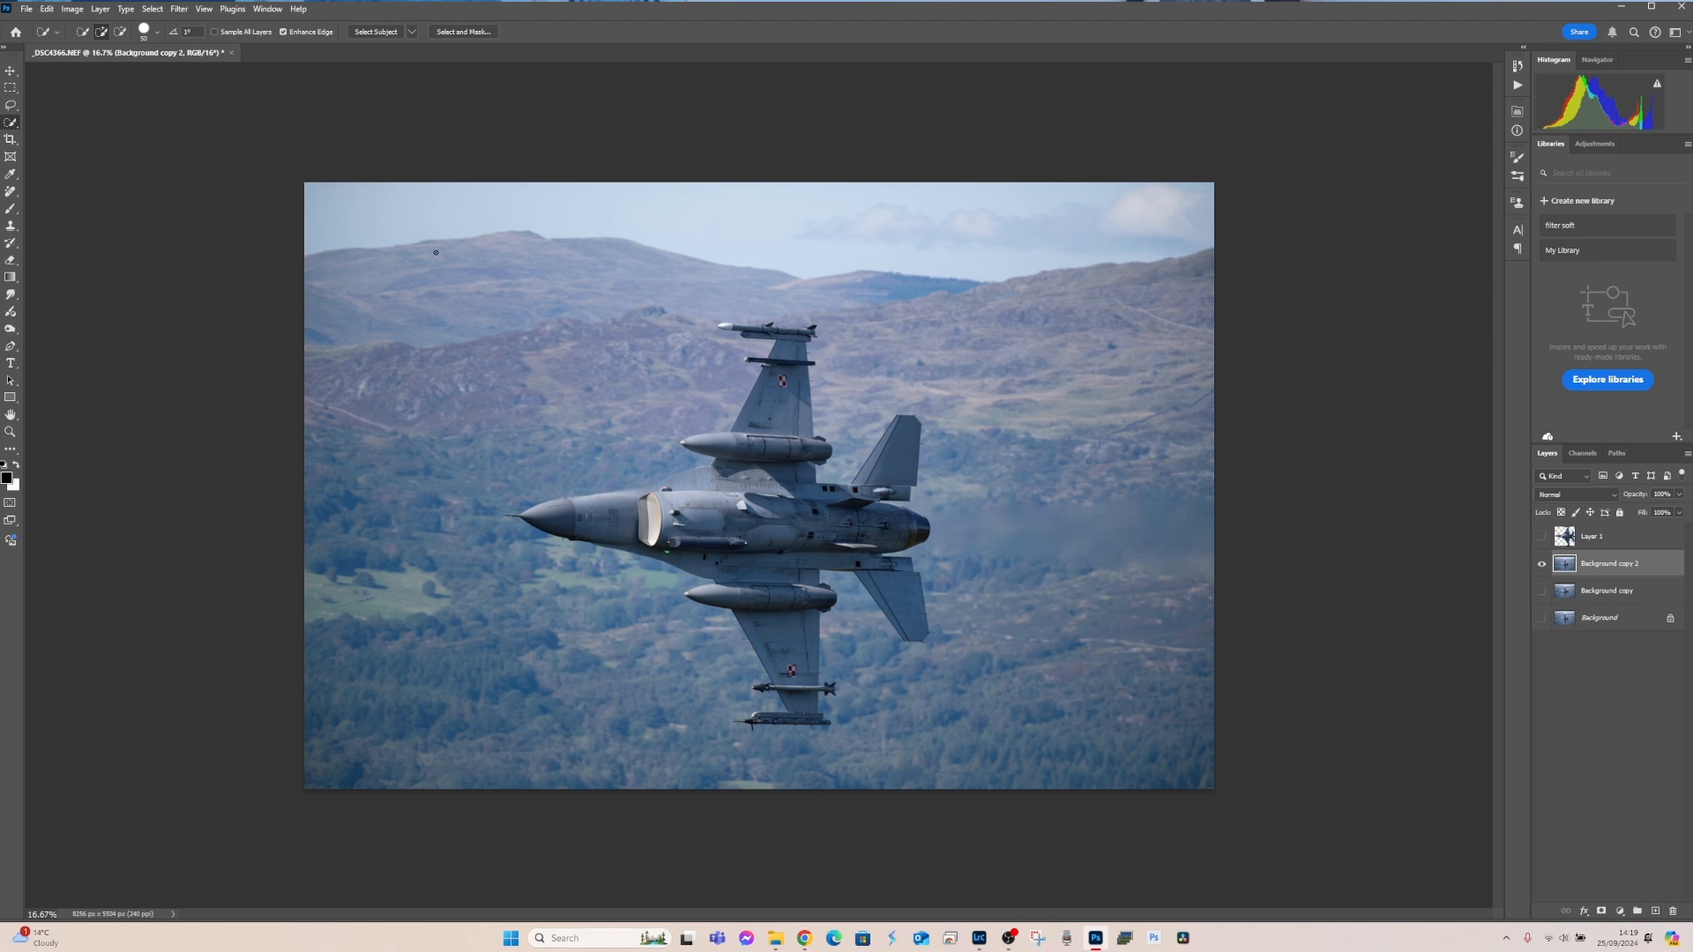
Lasso loosely around the whole jet on Background copy 2 and remove it using Generative Fill with an empty prompt
click(10, 105)
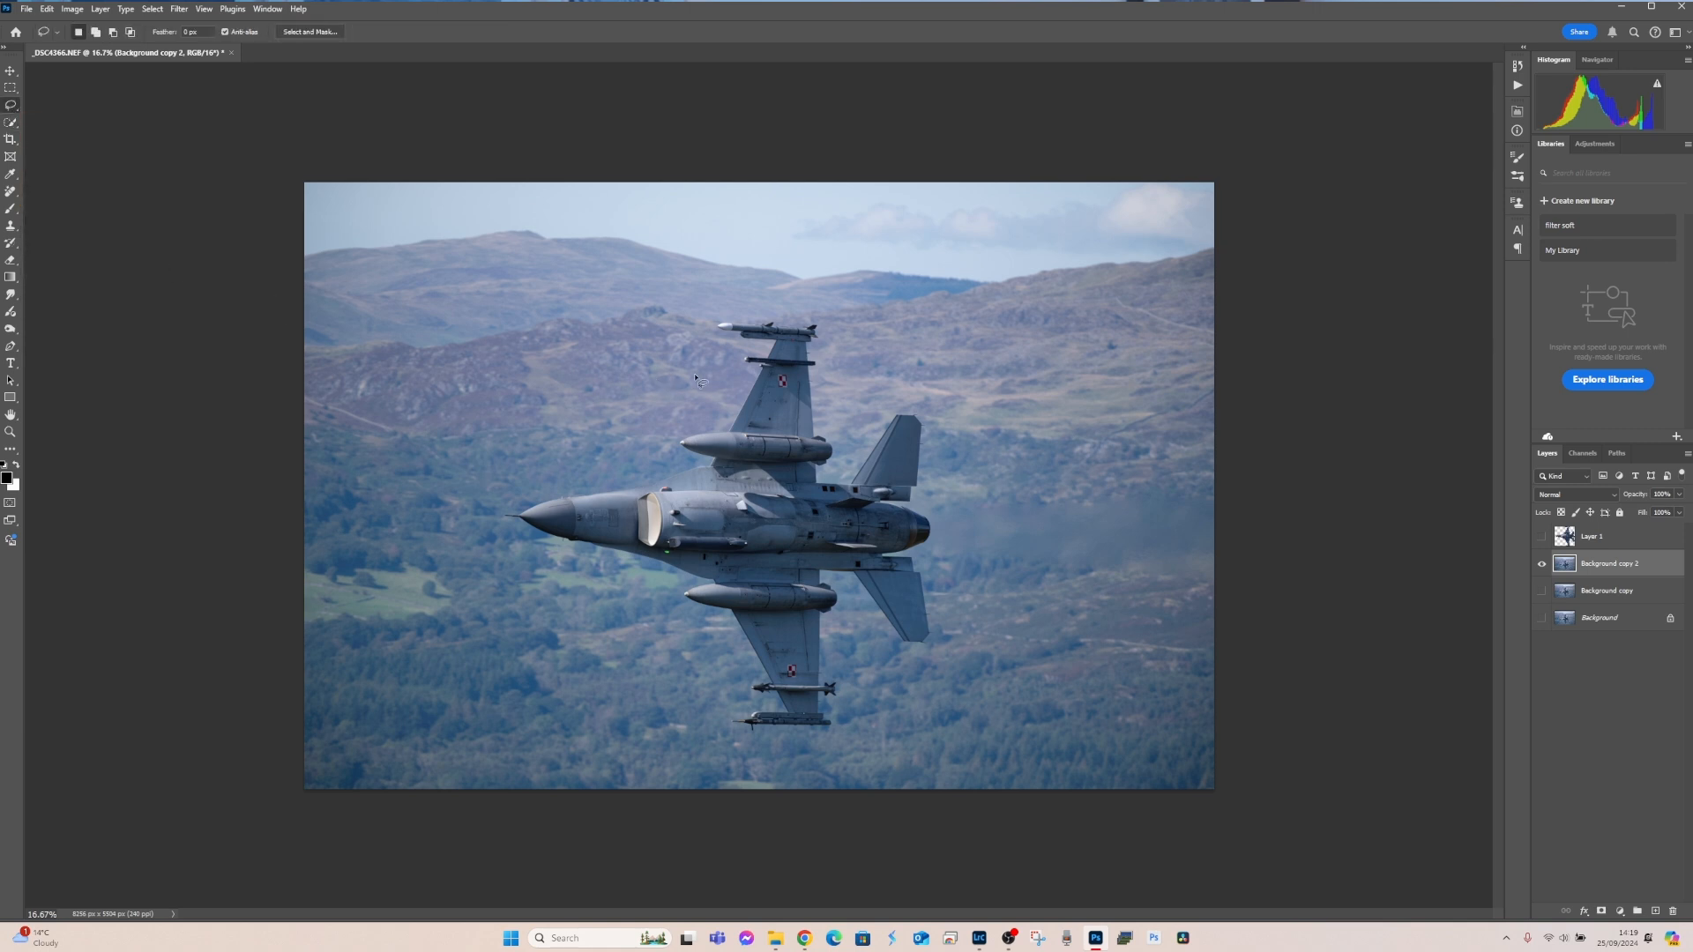
mouse_move(725, 379)
mouse_down()
mouse_move(653, 462)
mouse_move(537, 480)
mouse_move(469, 513)
mouse_move(655, 595)
mouse_move(673, 667)
mouse_move(720, 680)
mouse_move(707, 716)
mouse_move(725, 757)
mouse_move(833, 764)
mouse_move(860, 650)
mouse_move(951, 660)
mouse_move(949, 574)
mouse_move(971, 520)
mouse_move(951, 417)
mouse_move(886, 386)
mouse_move(868, 429)
mouse_move(831, 329)
mouse_move(749, 291)
mouse_move(695, 316)
mouse_move(710, 399)
mouse_up()
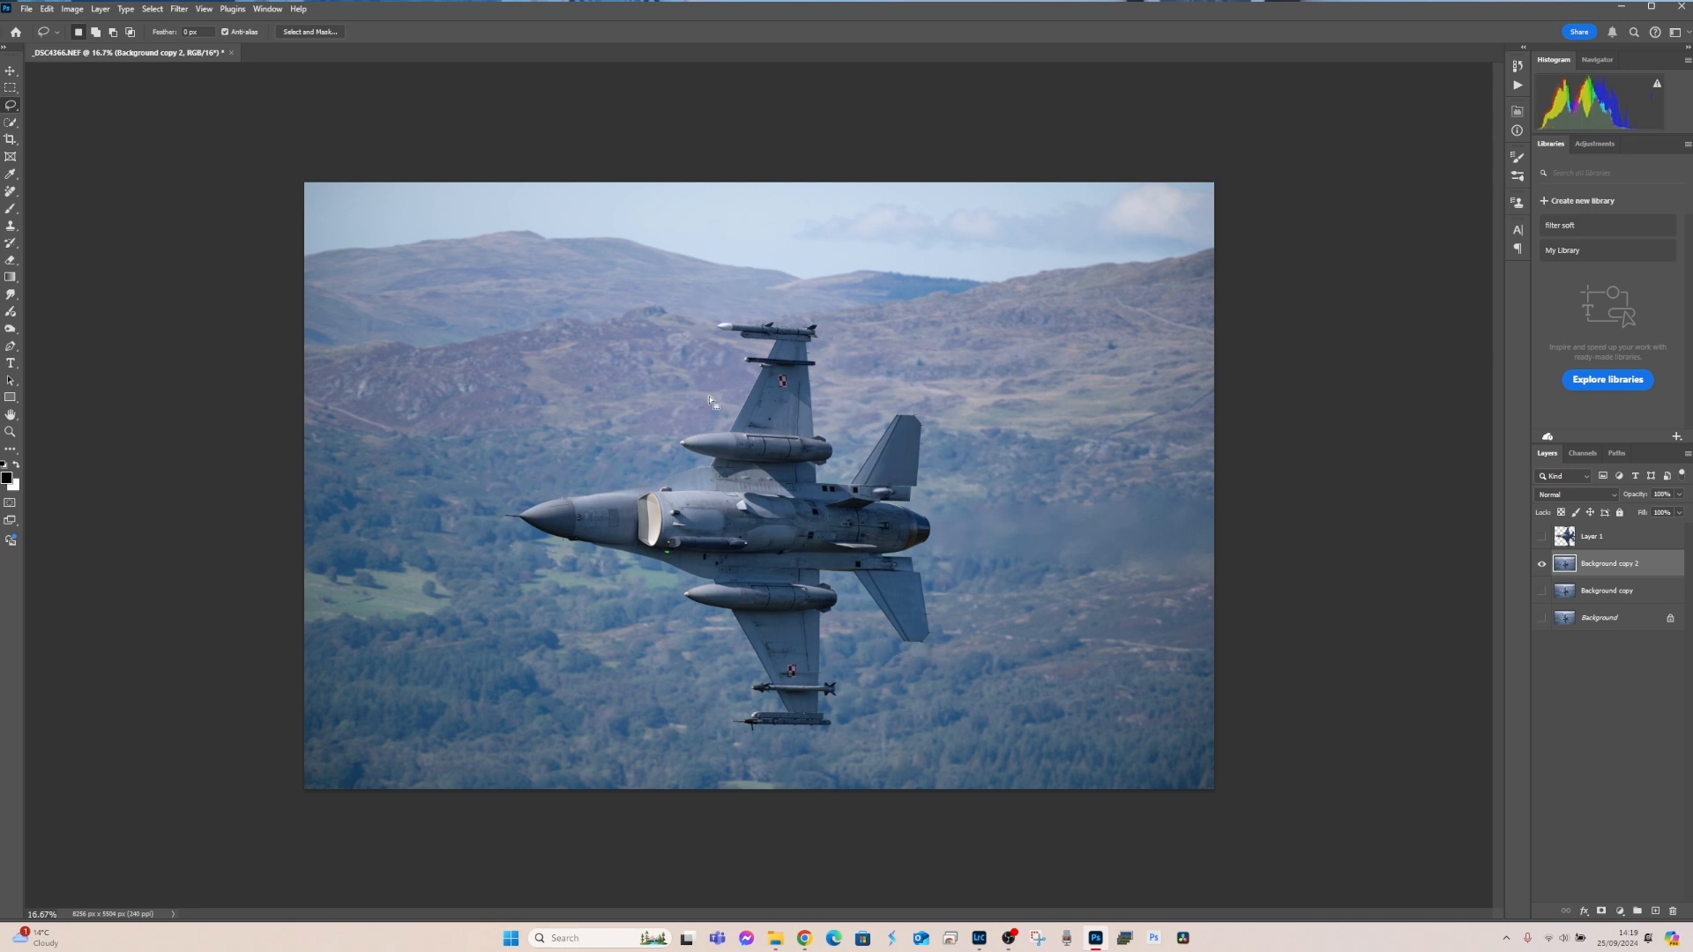
right_click(746, 482)
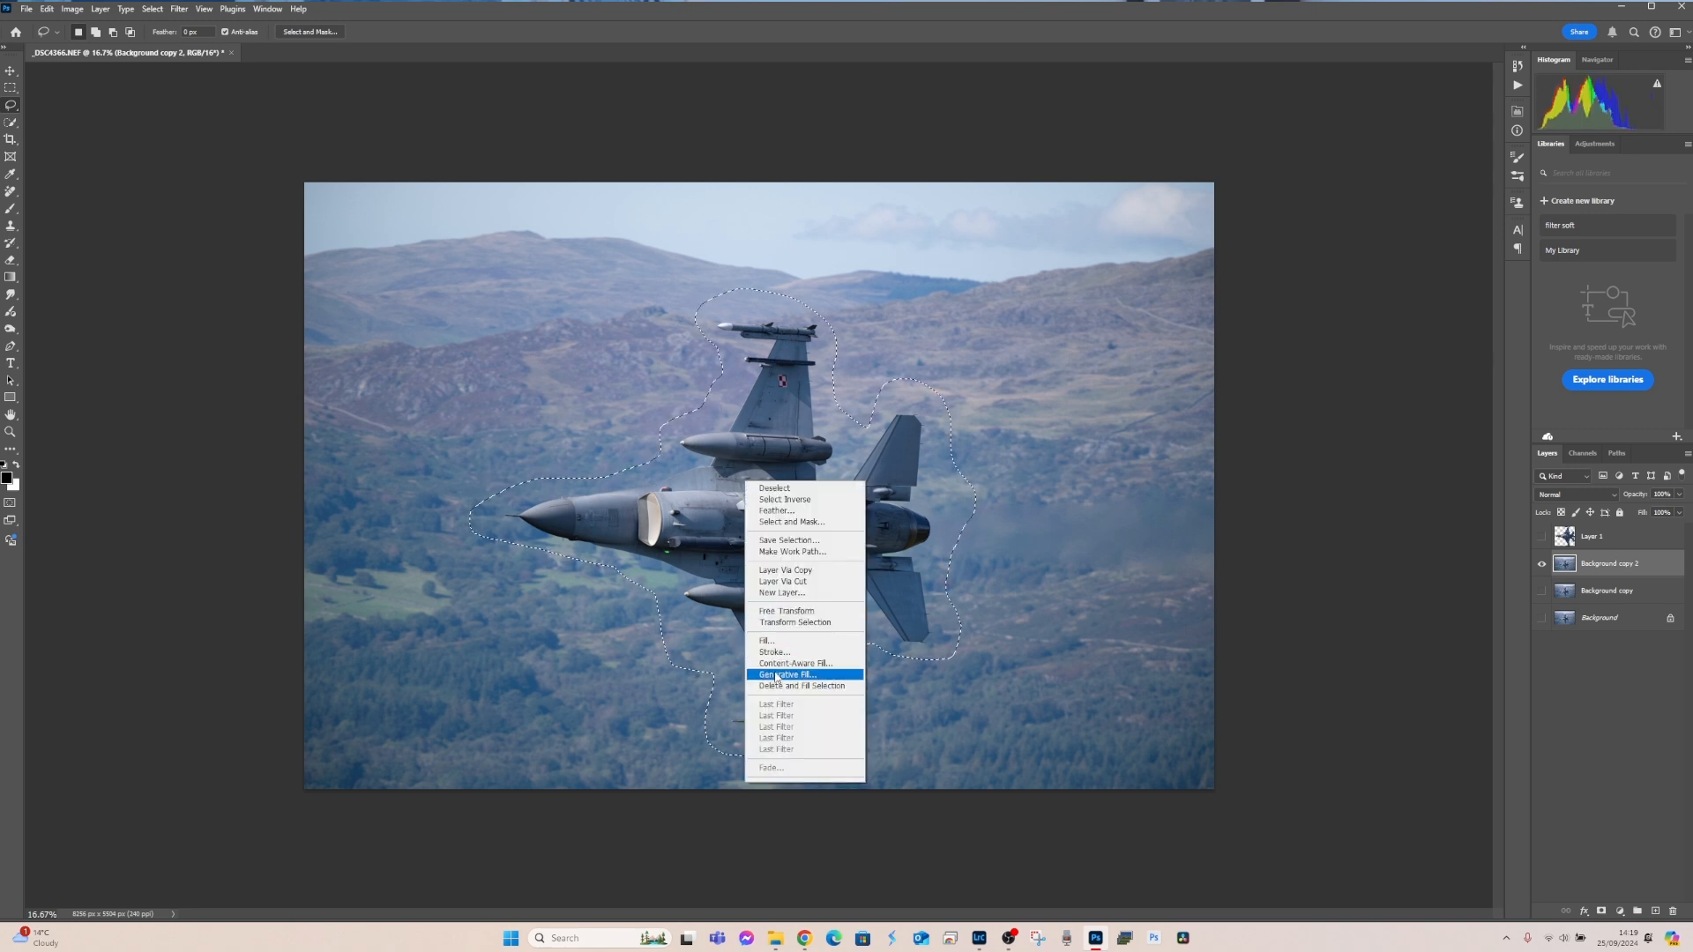
click(781, 664)
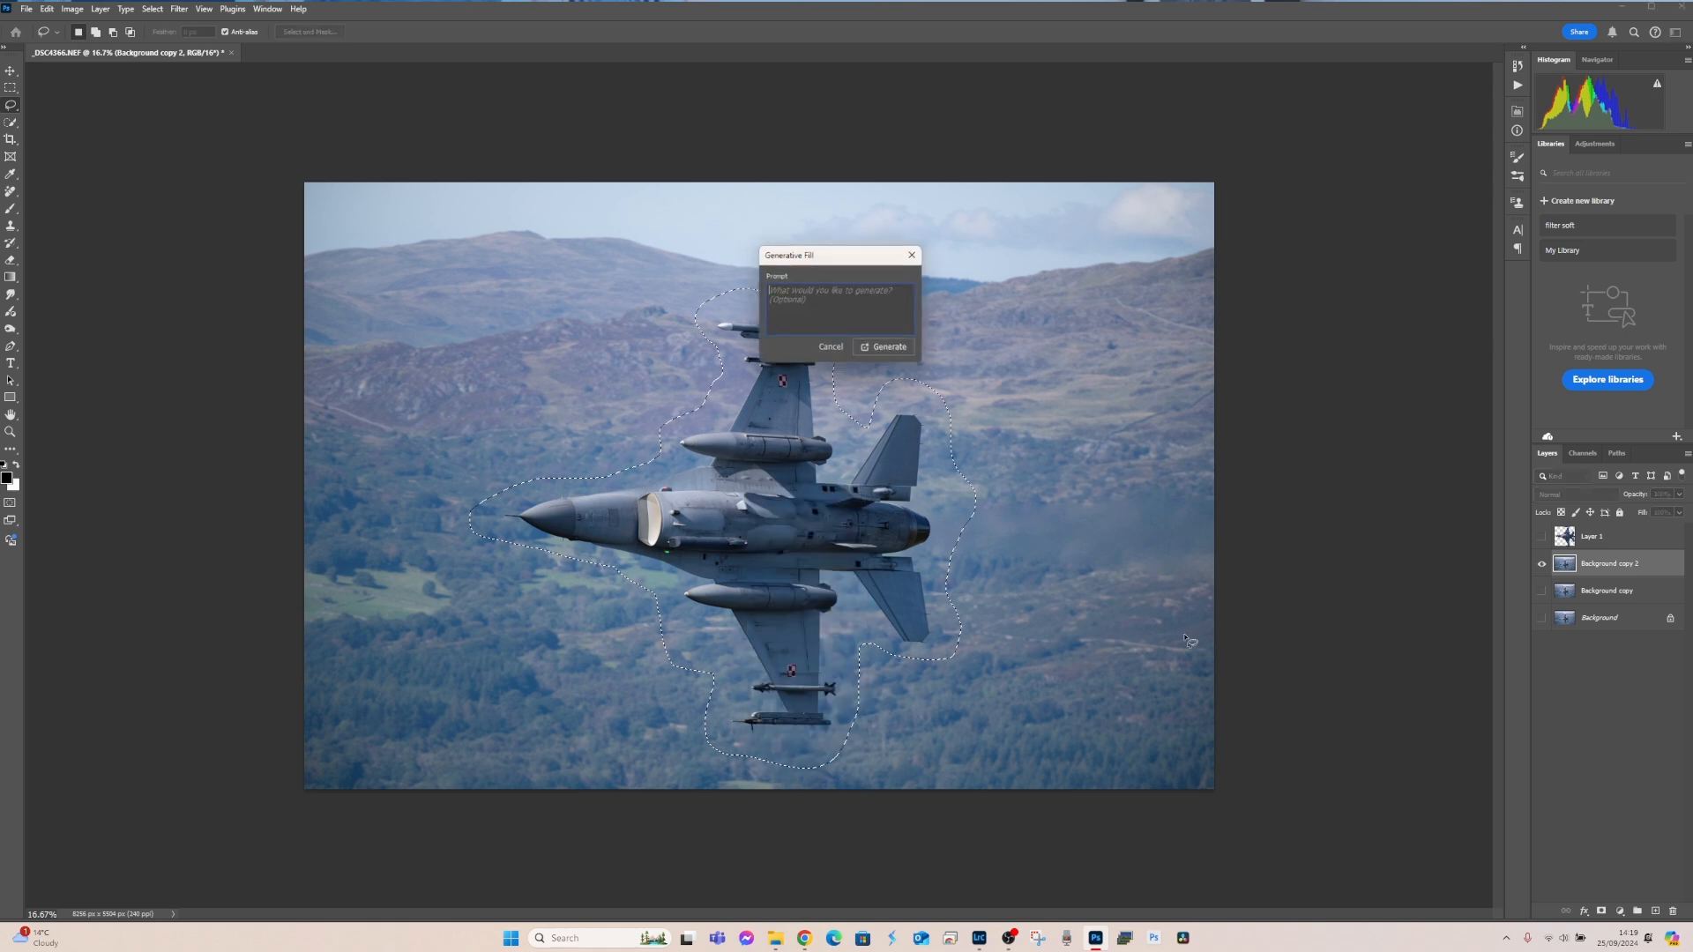
click(898, 352)
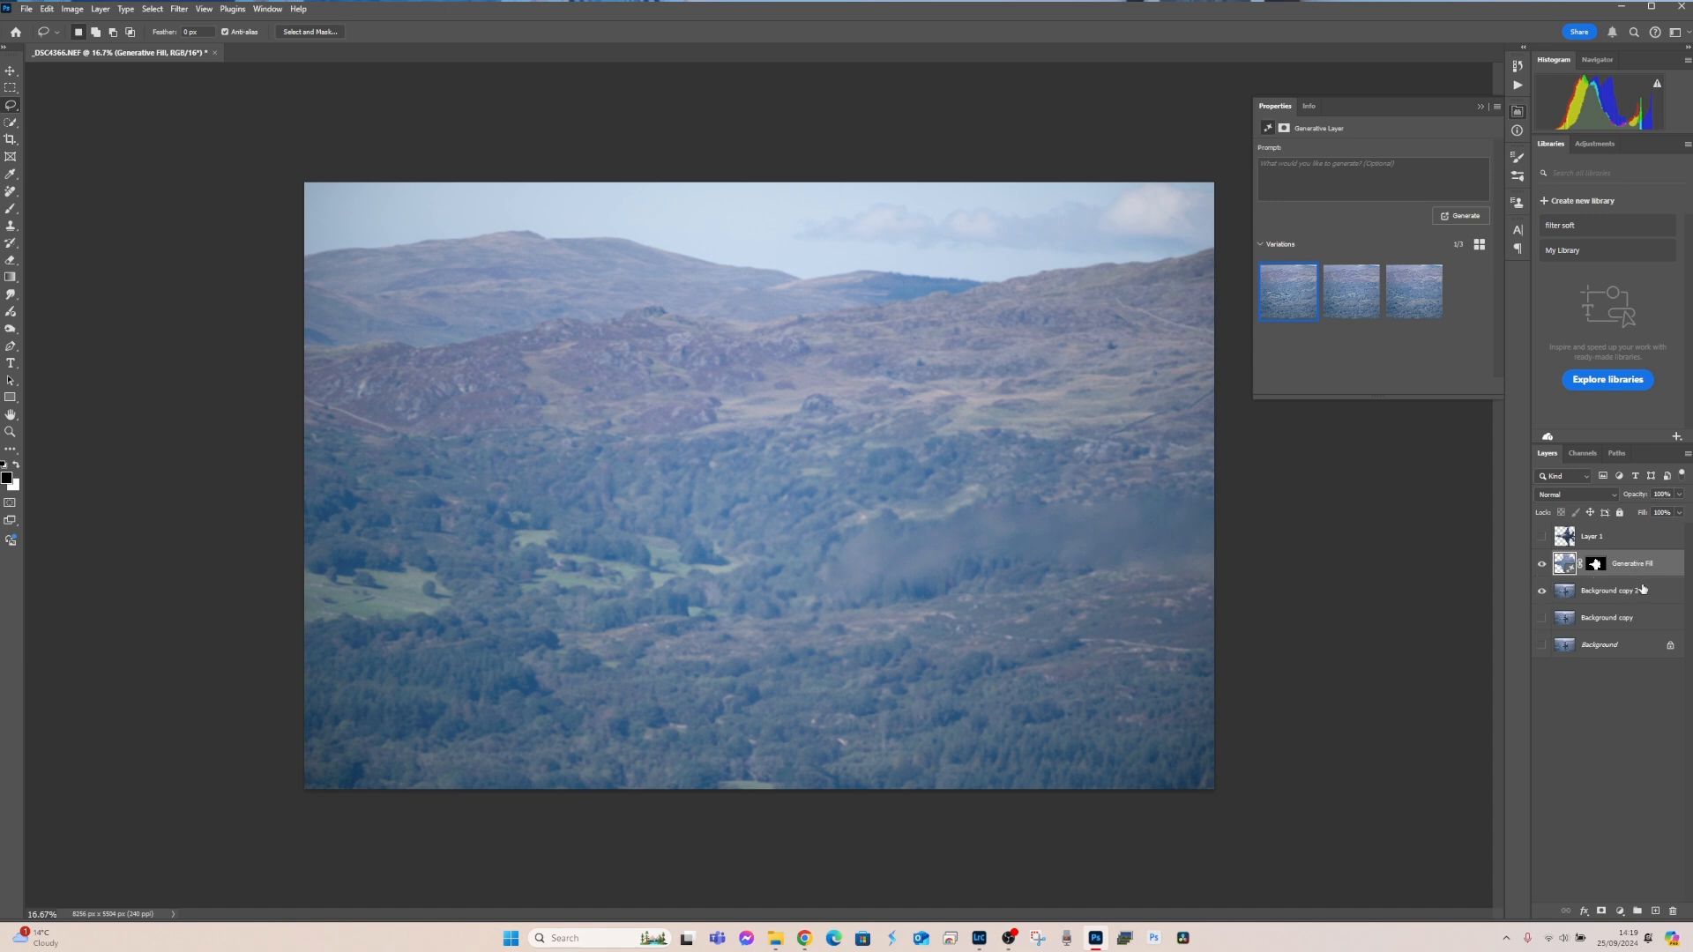
Merge the visible Generative Fill and Background copy 2 layers into one, and briefly show the jet cutout over it
right_click(1623, 566)
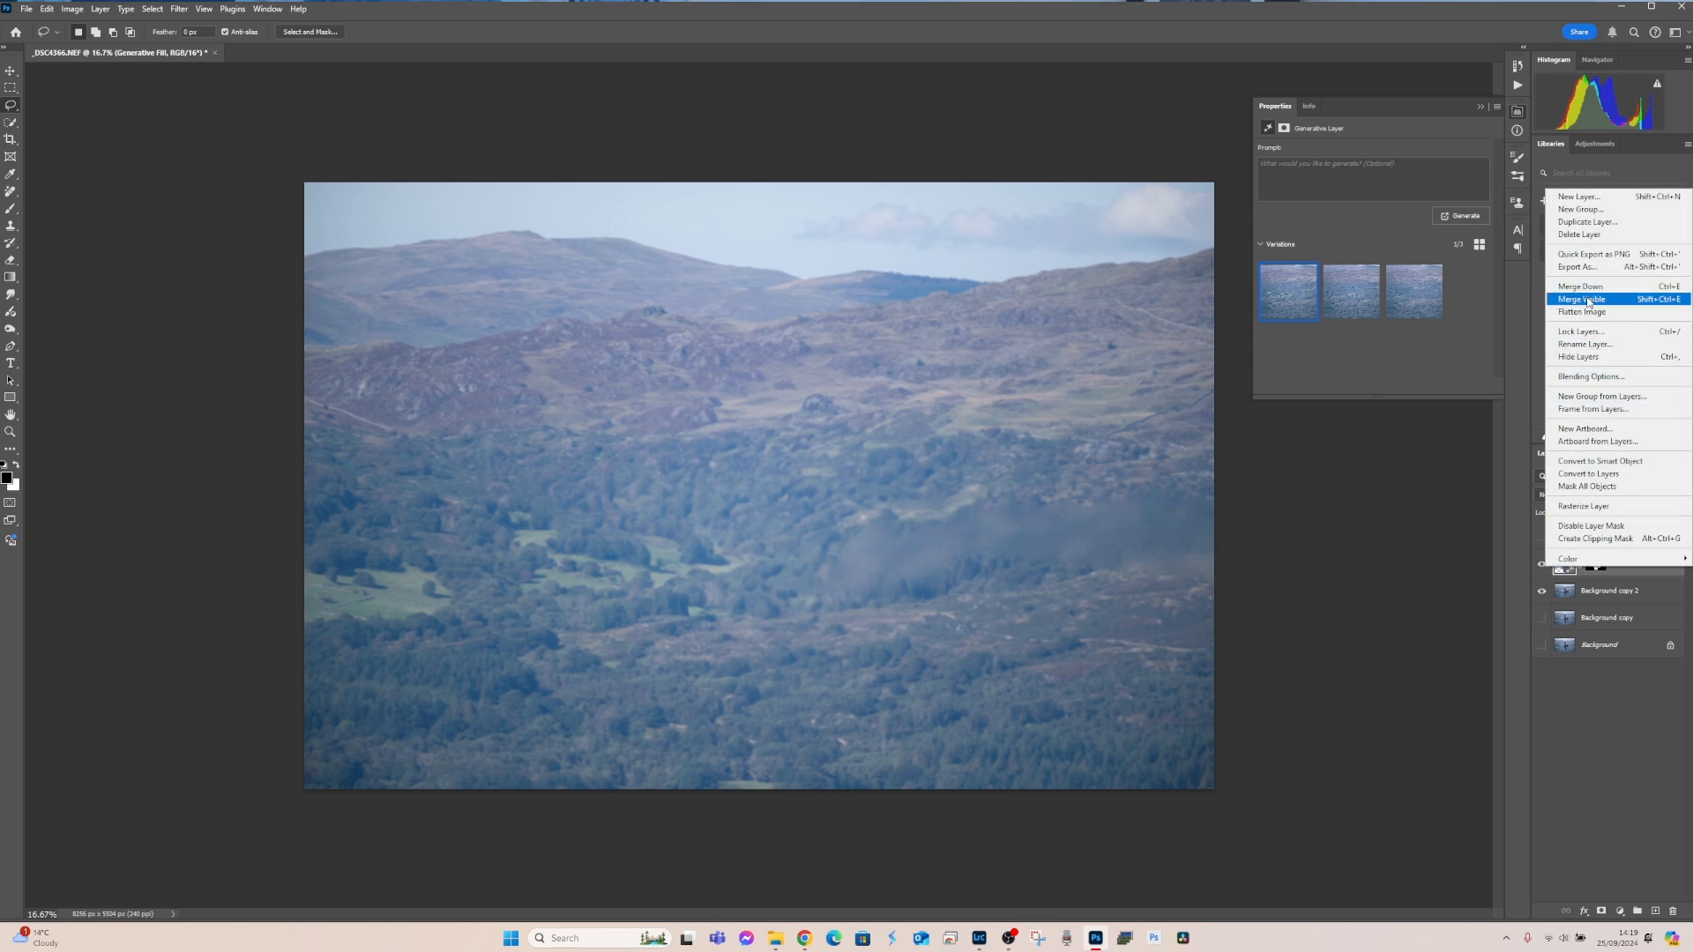
click(1582, 697)
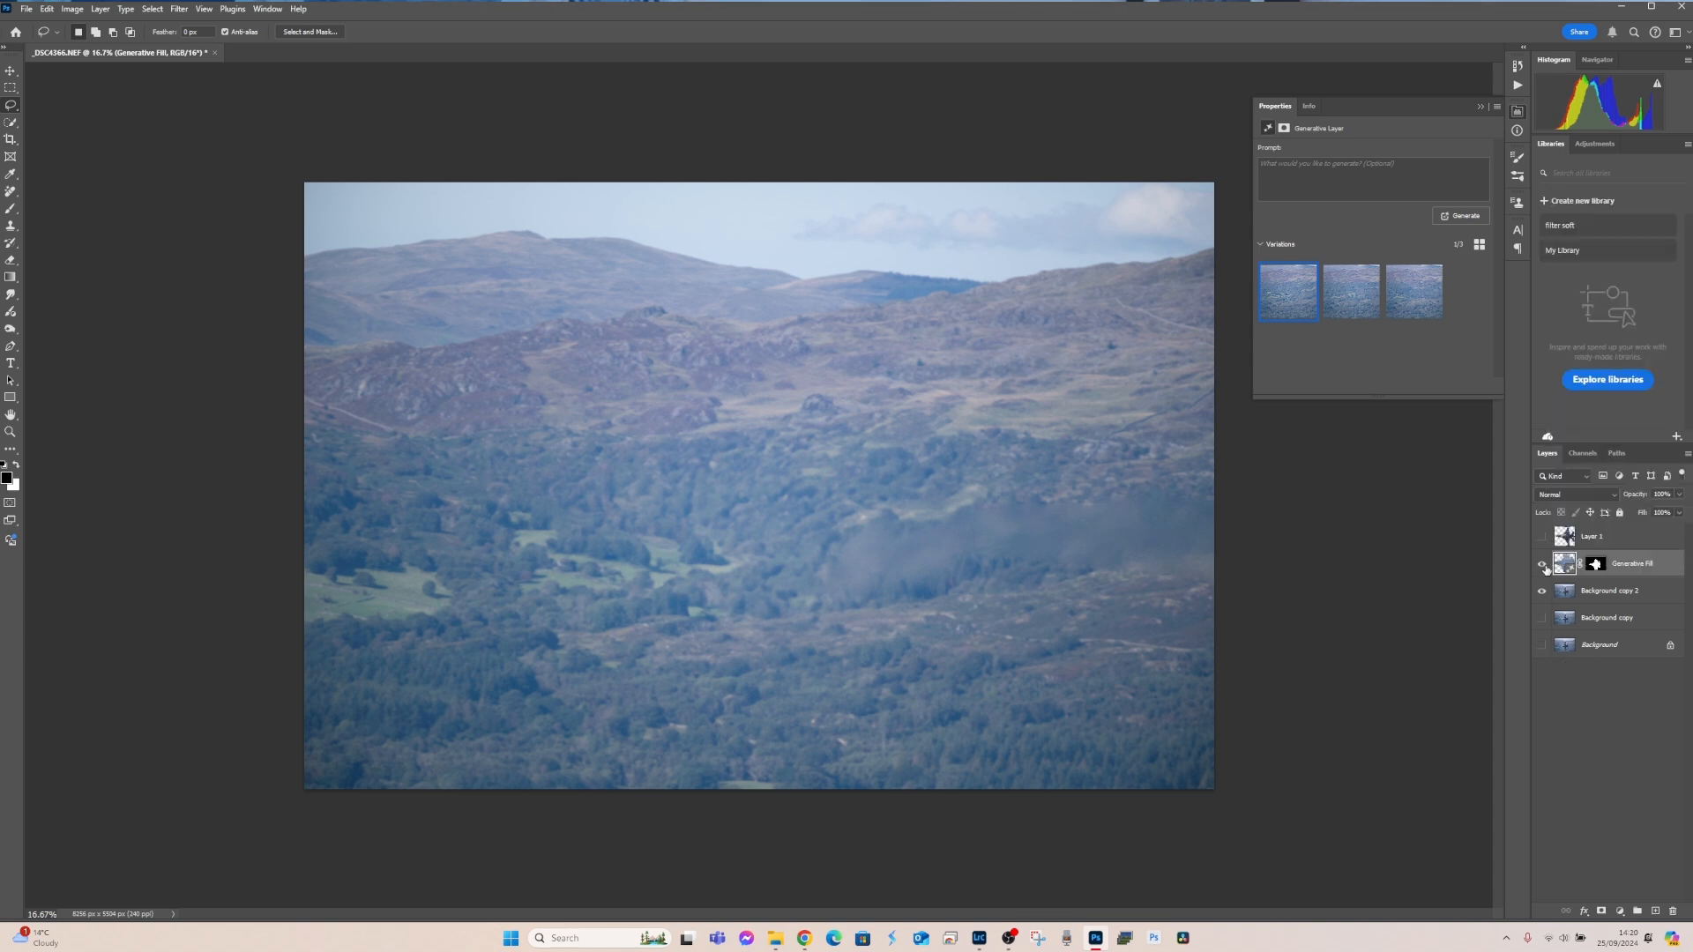
right_click(1632, 571)
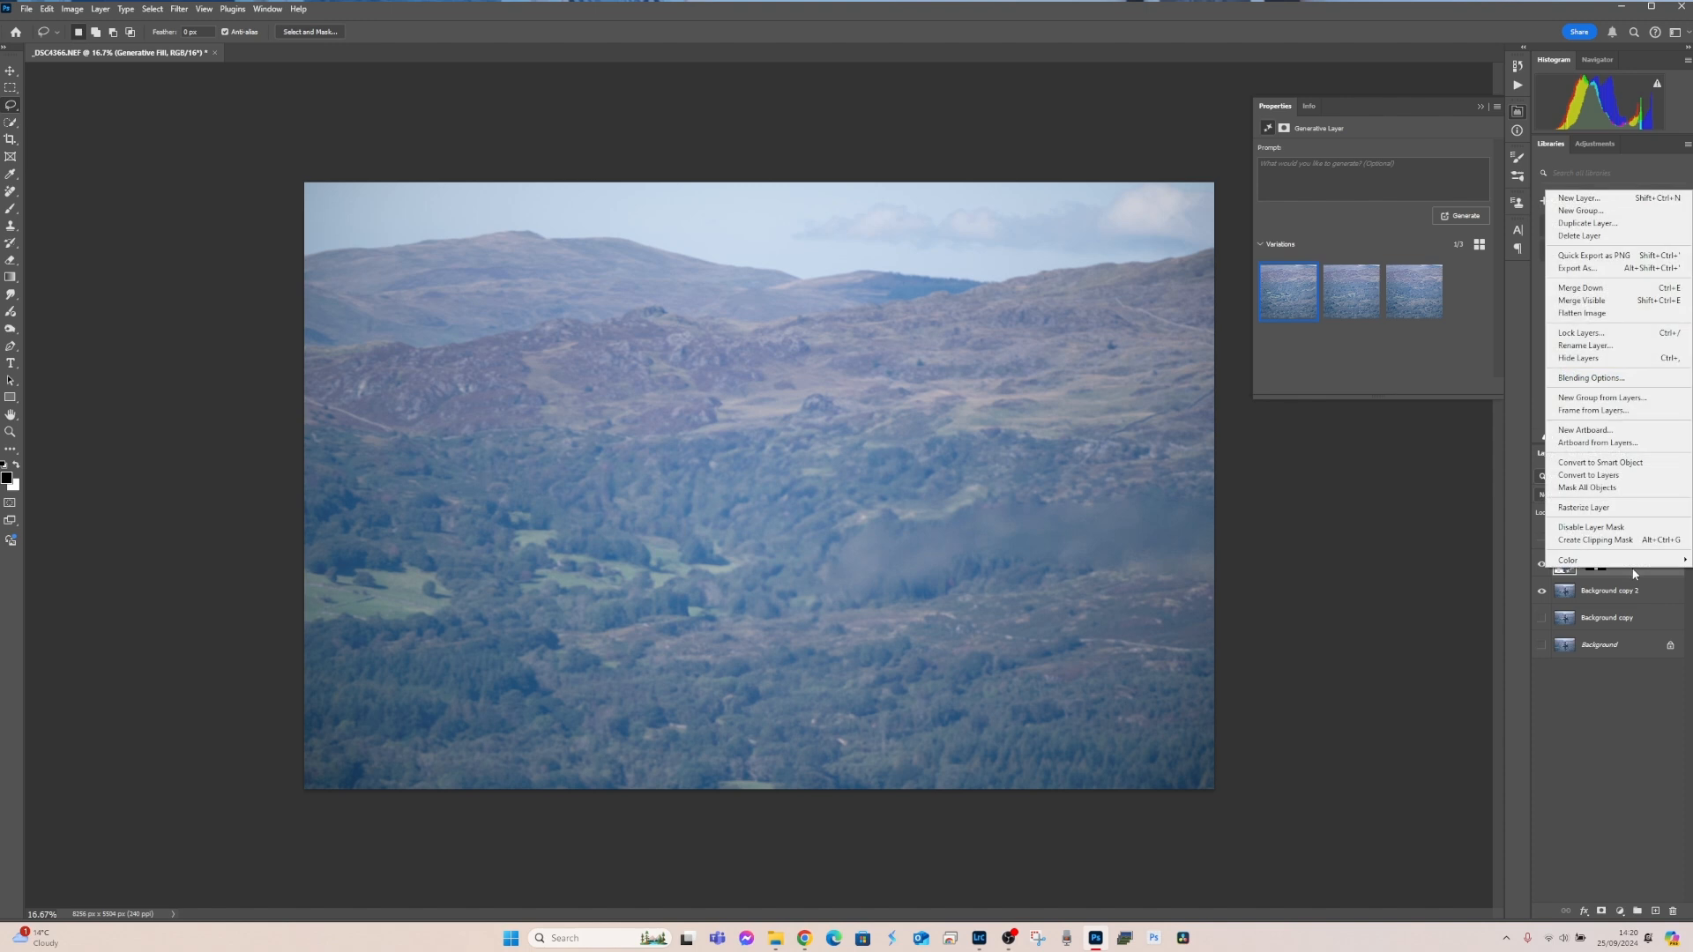
click(1579, 310)
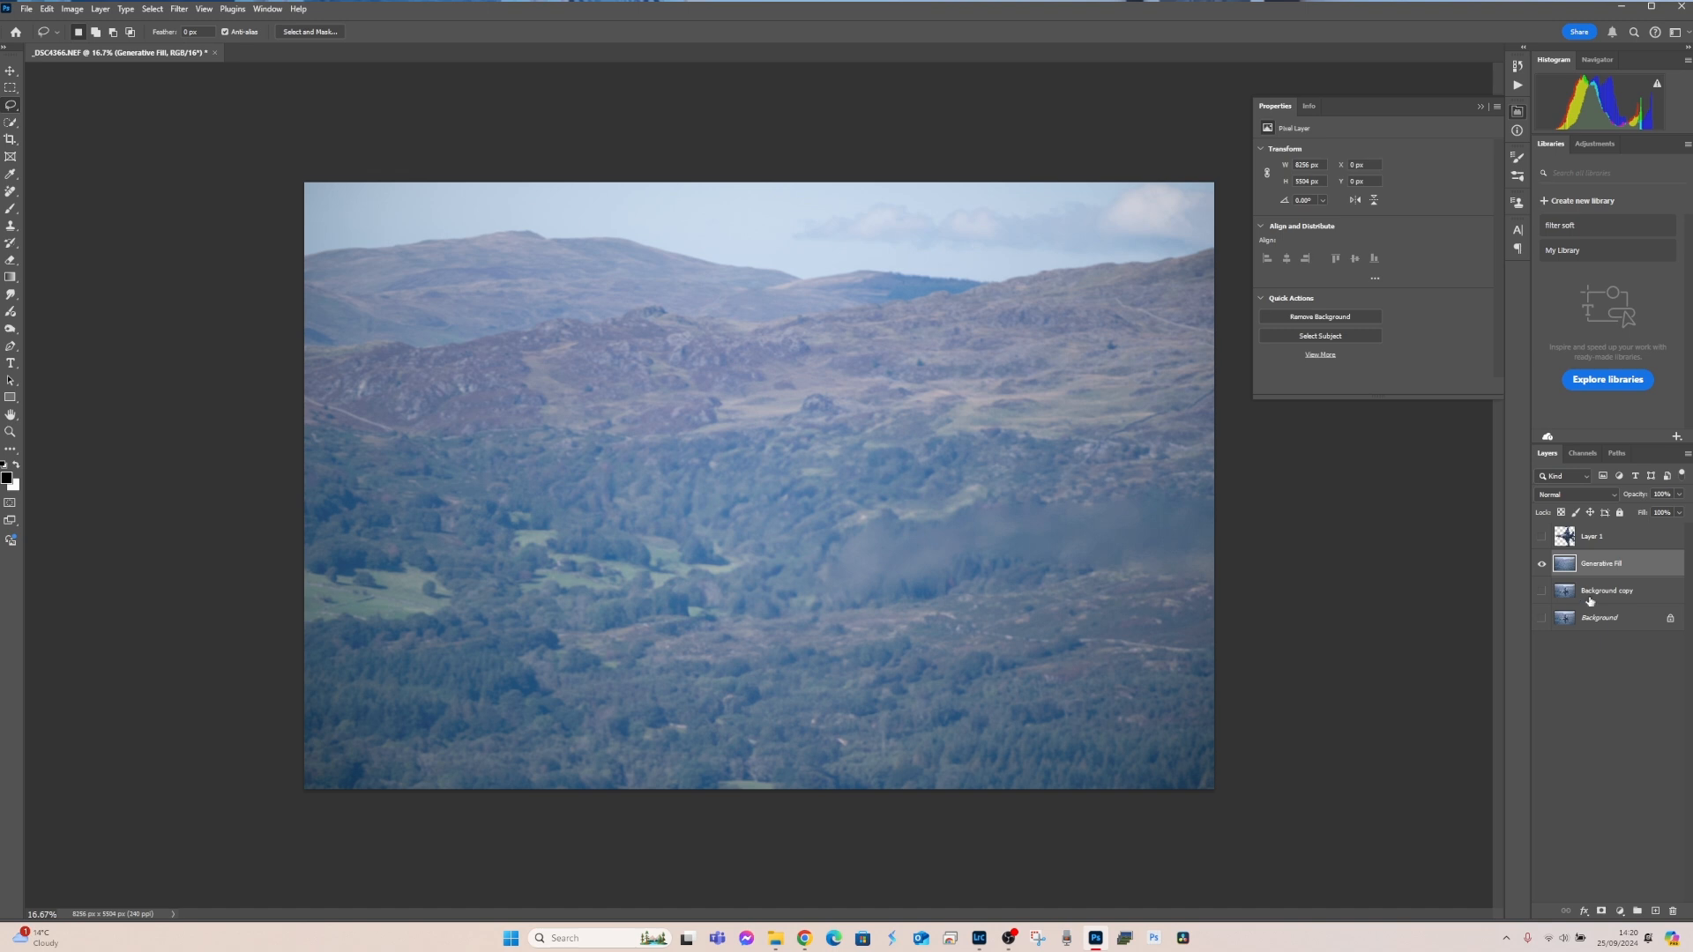
click(1543, 538)
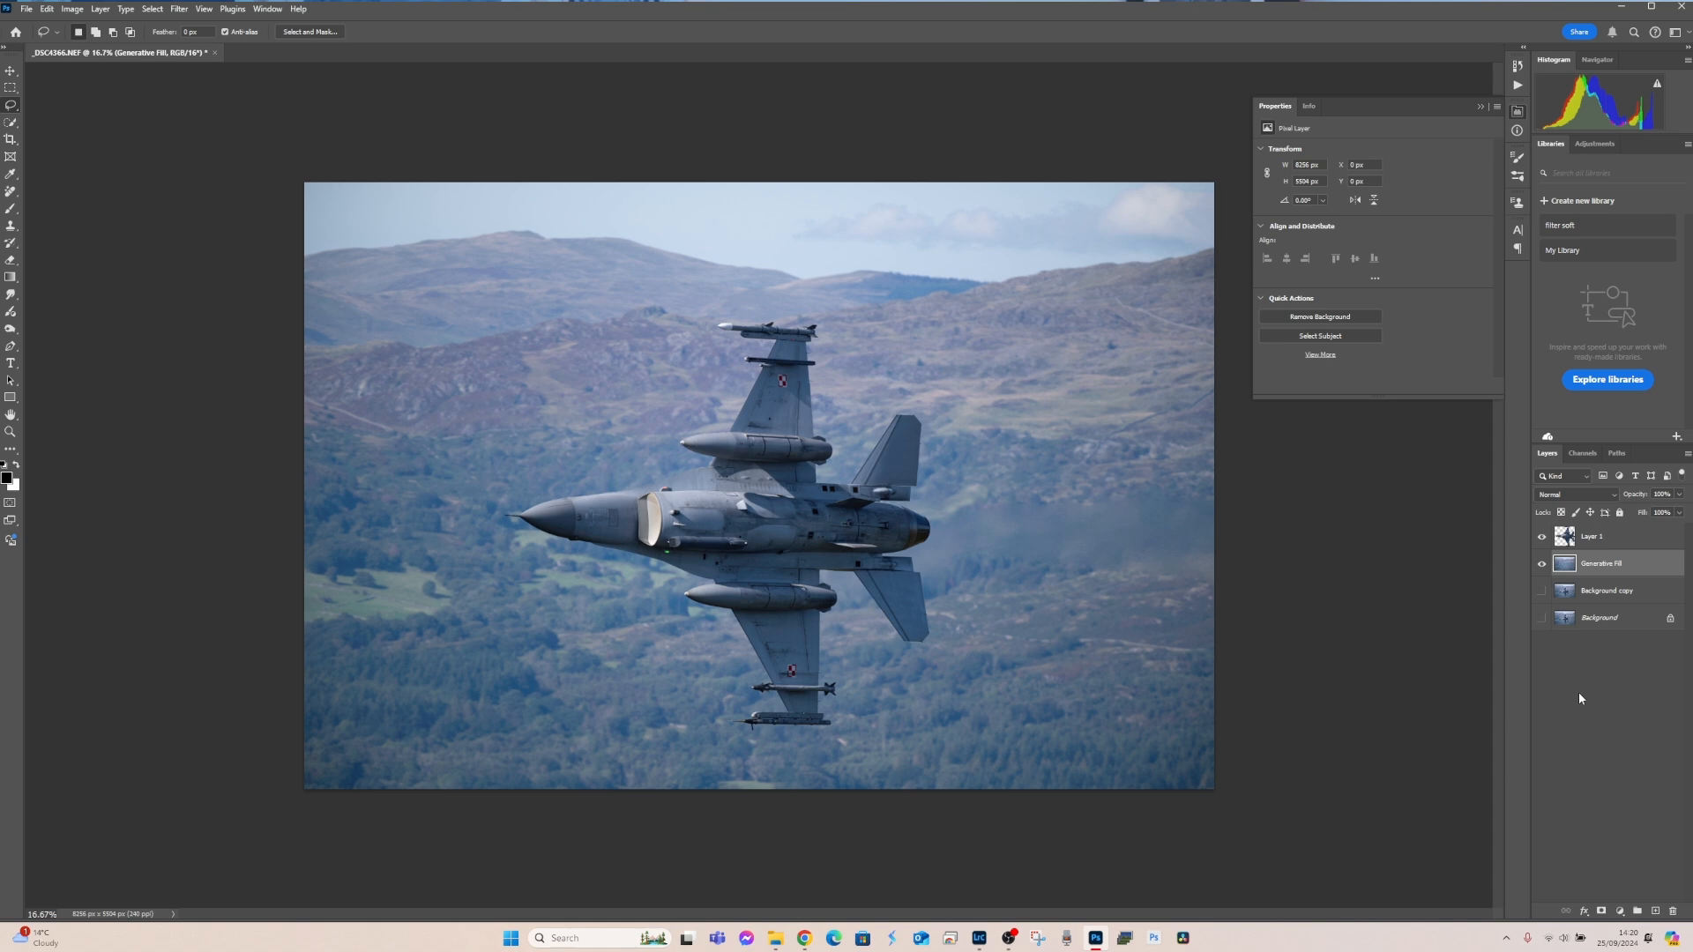
click(1543, 538)
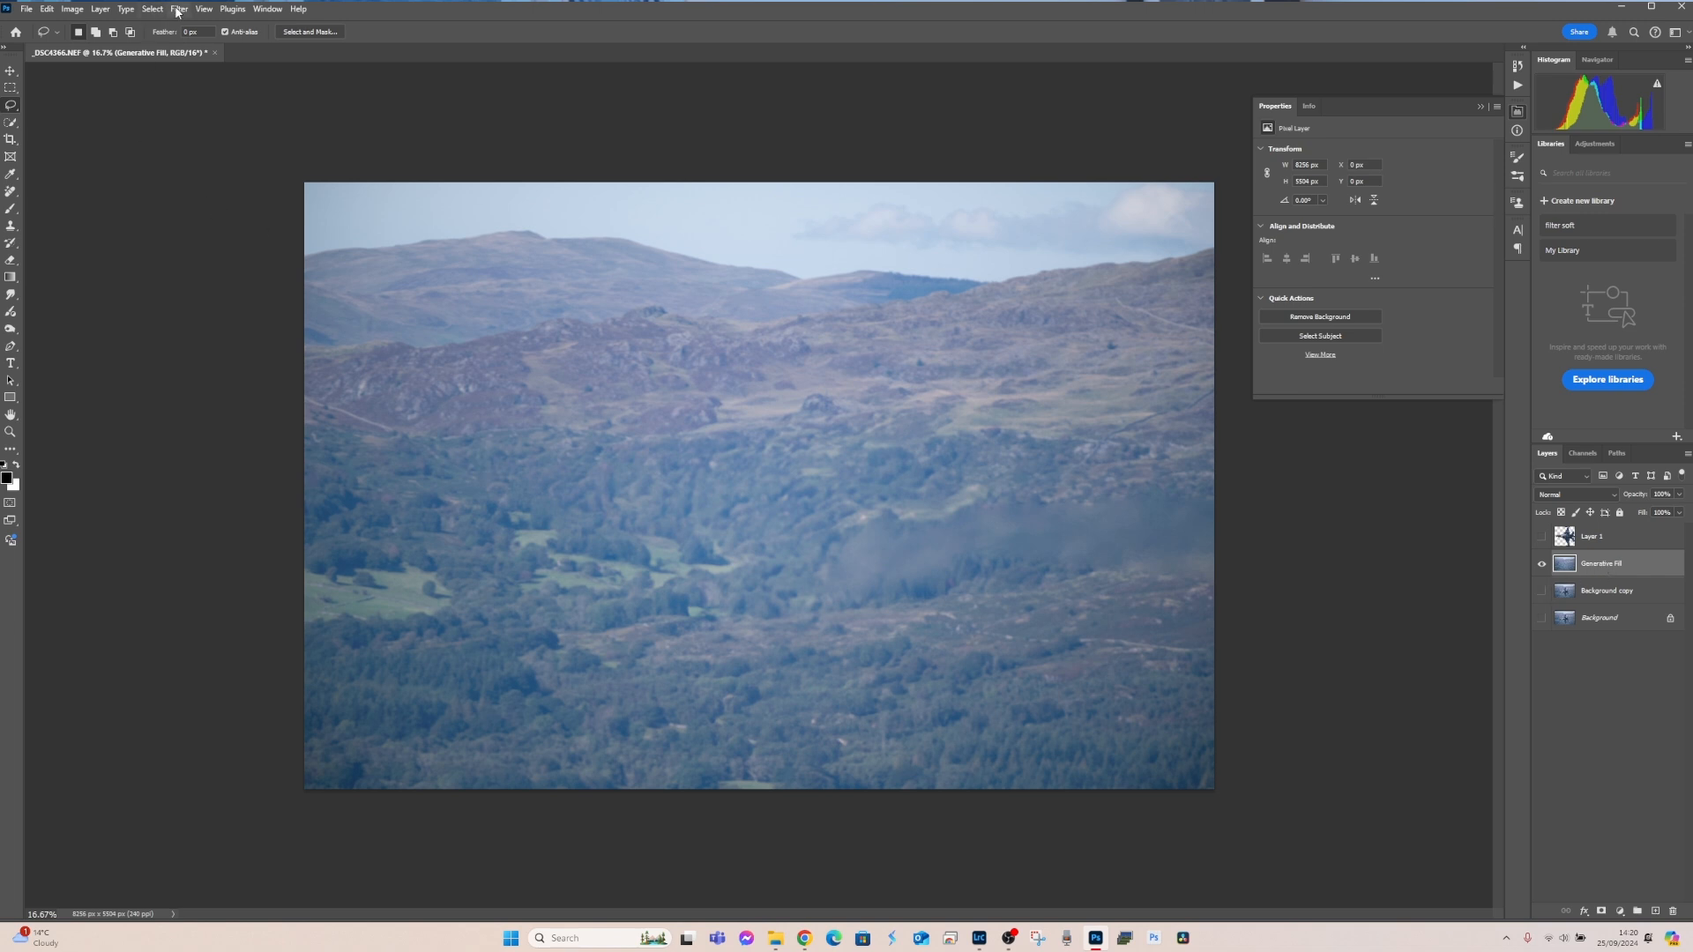
Apply a Motion Blur at a 0° angle with an adjusted distance to the merged background, and show the jet cutout layer
click(178, 11)
mouse_move(199, 168)
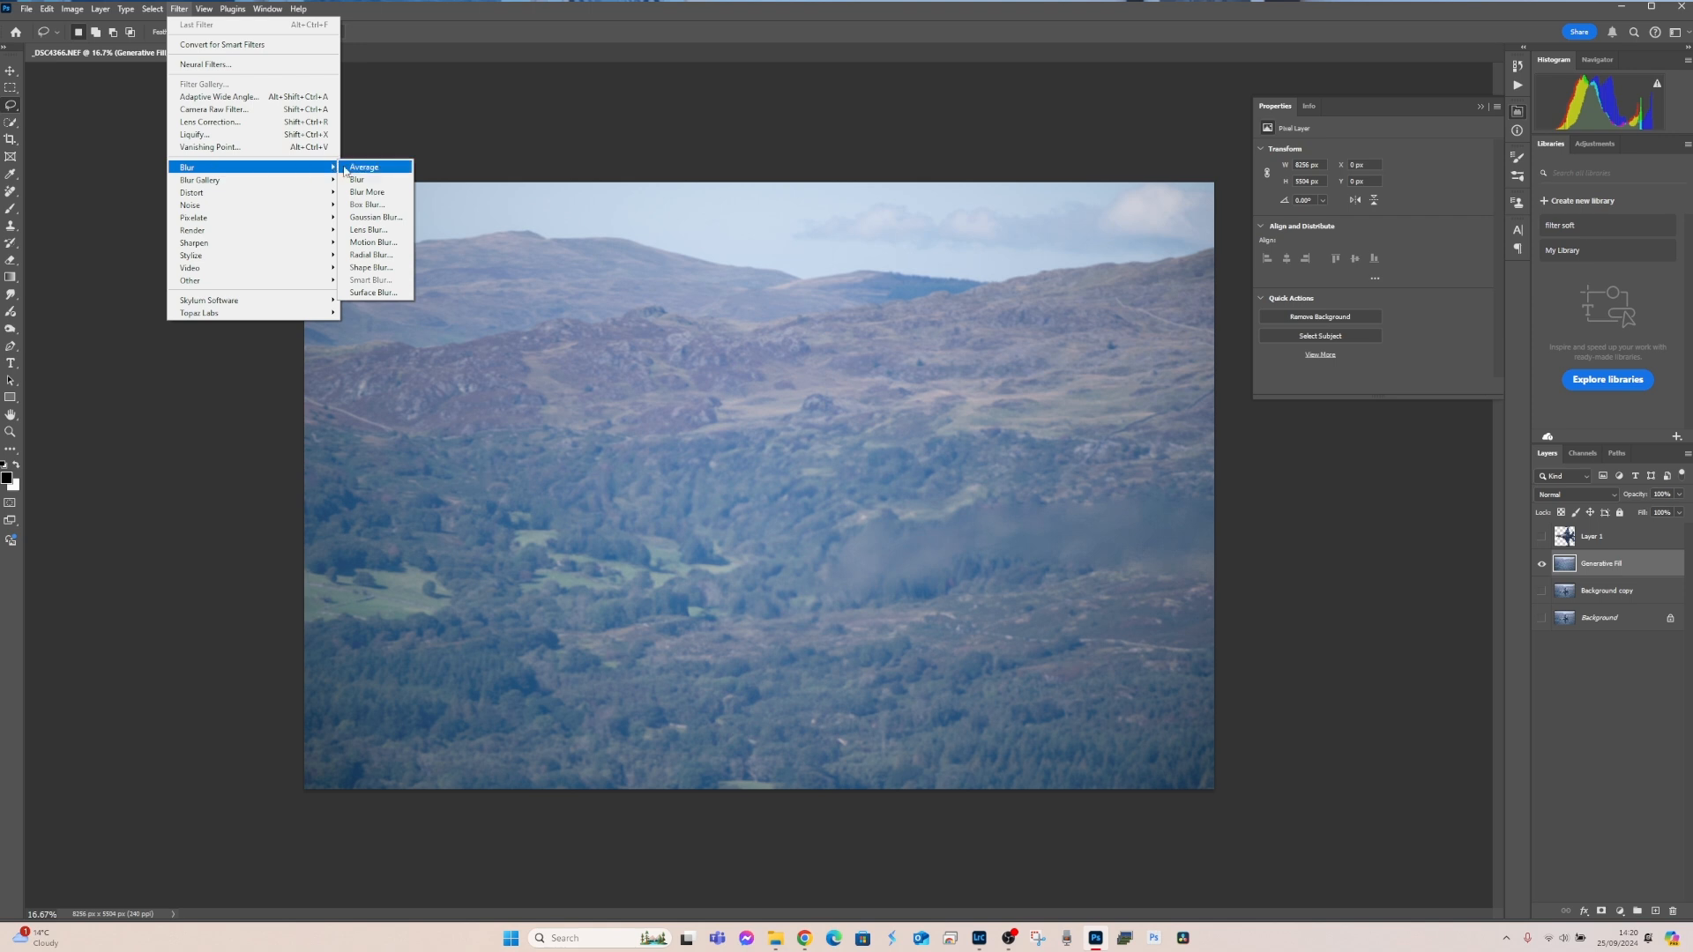
click(363, 243)
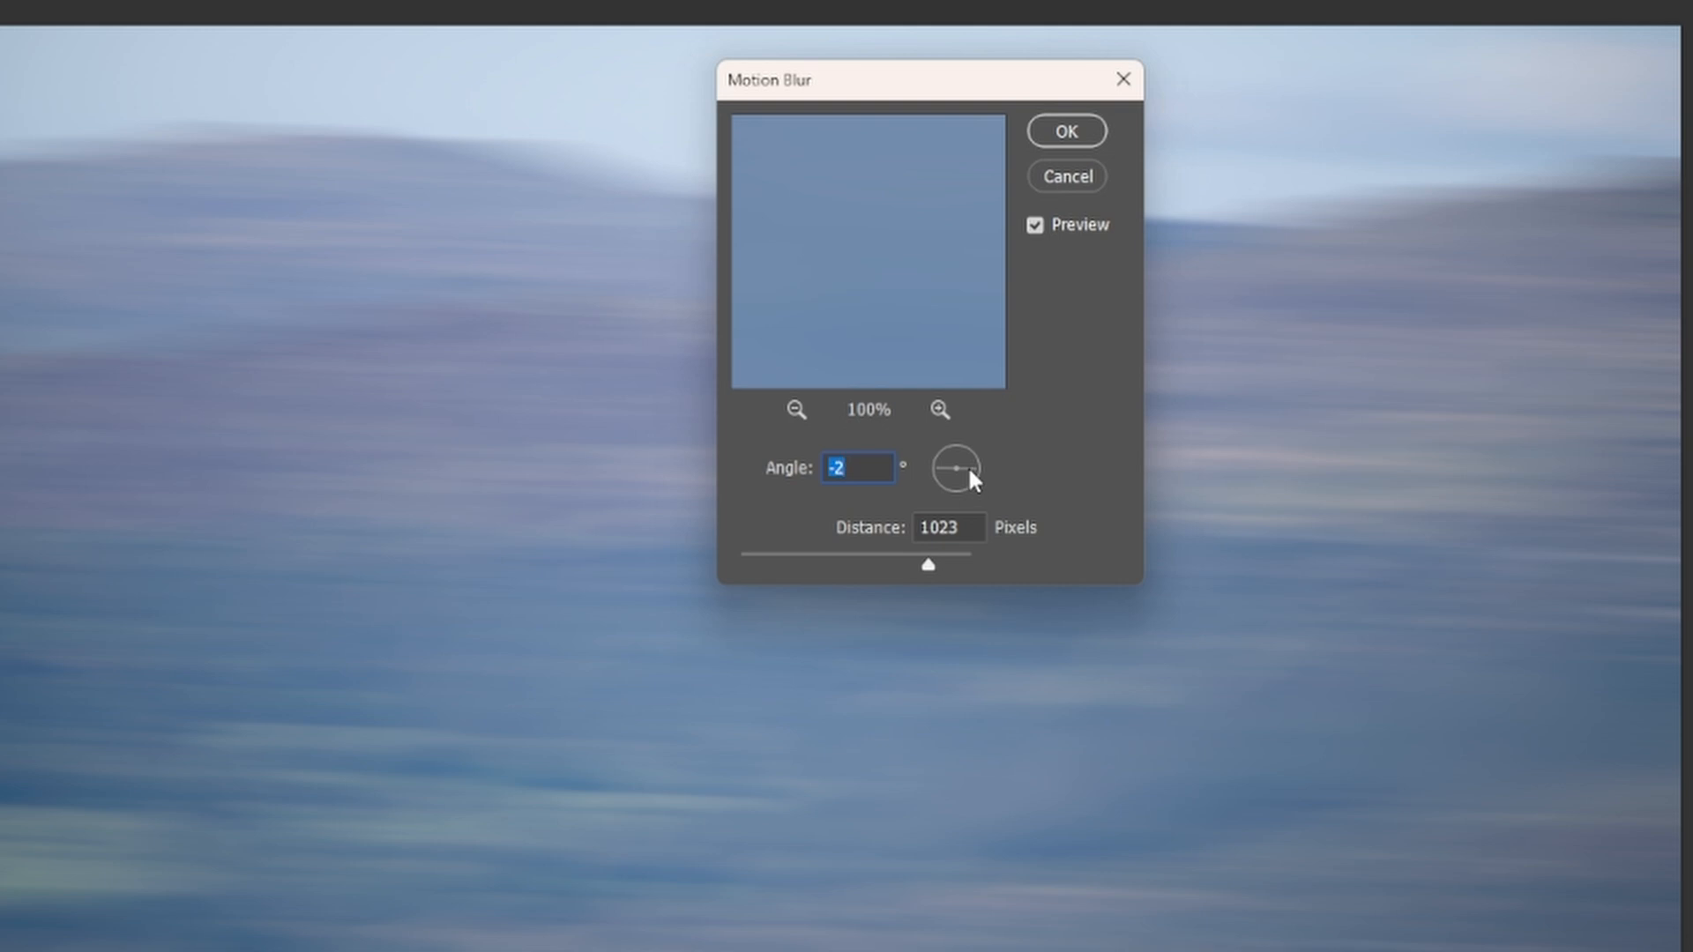
drag(966, 465, 963, 449)
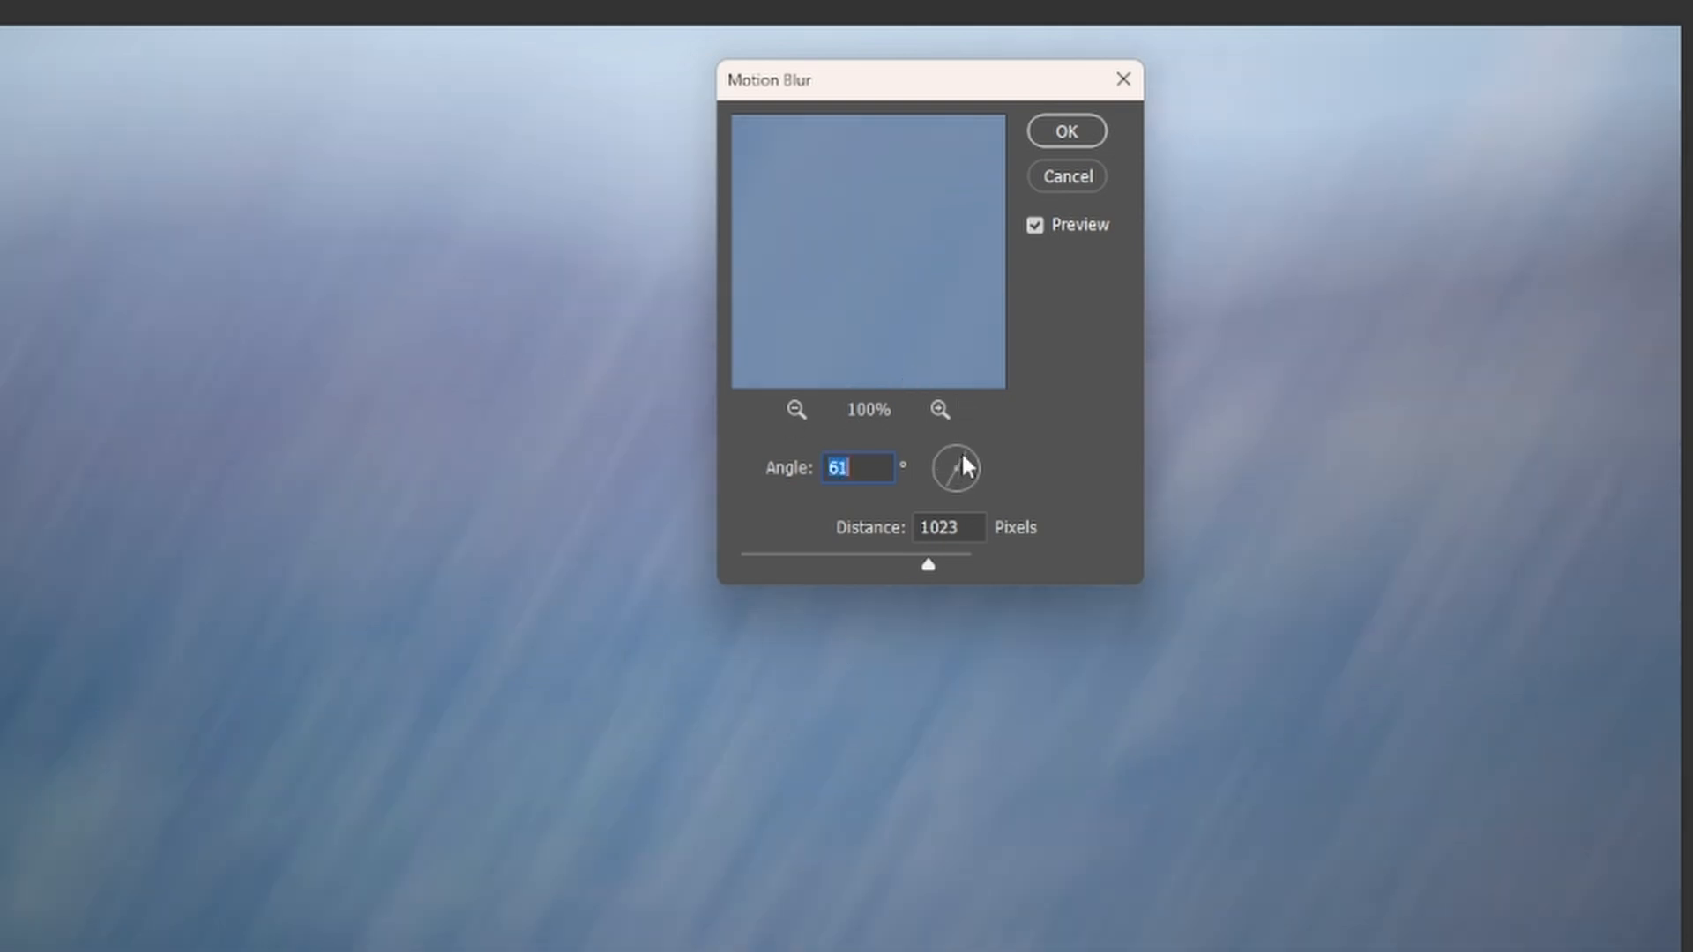
drag(961, 452, 971, 463)
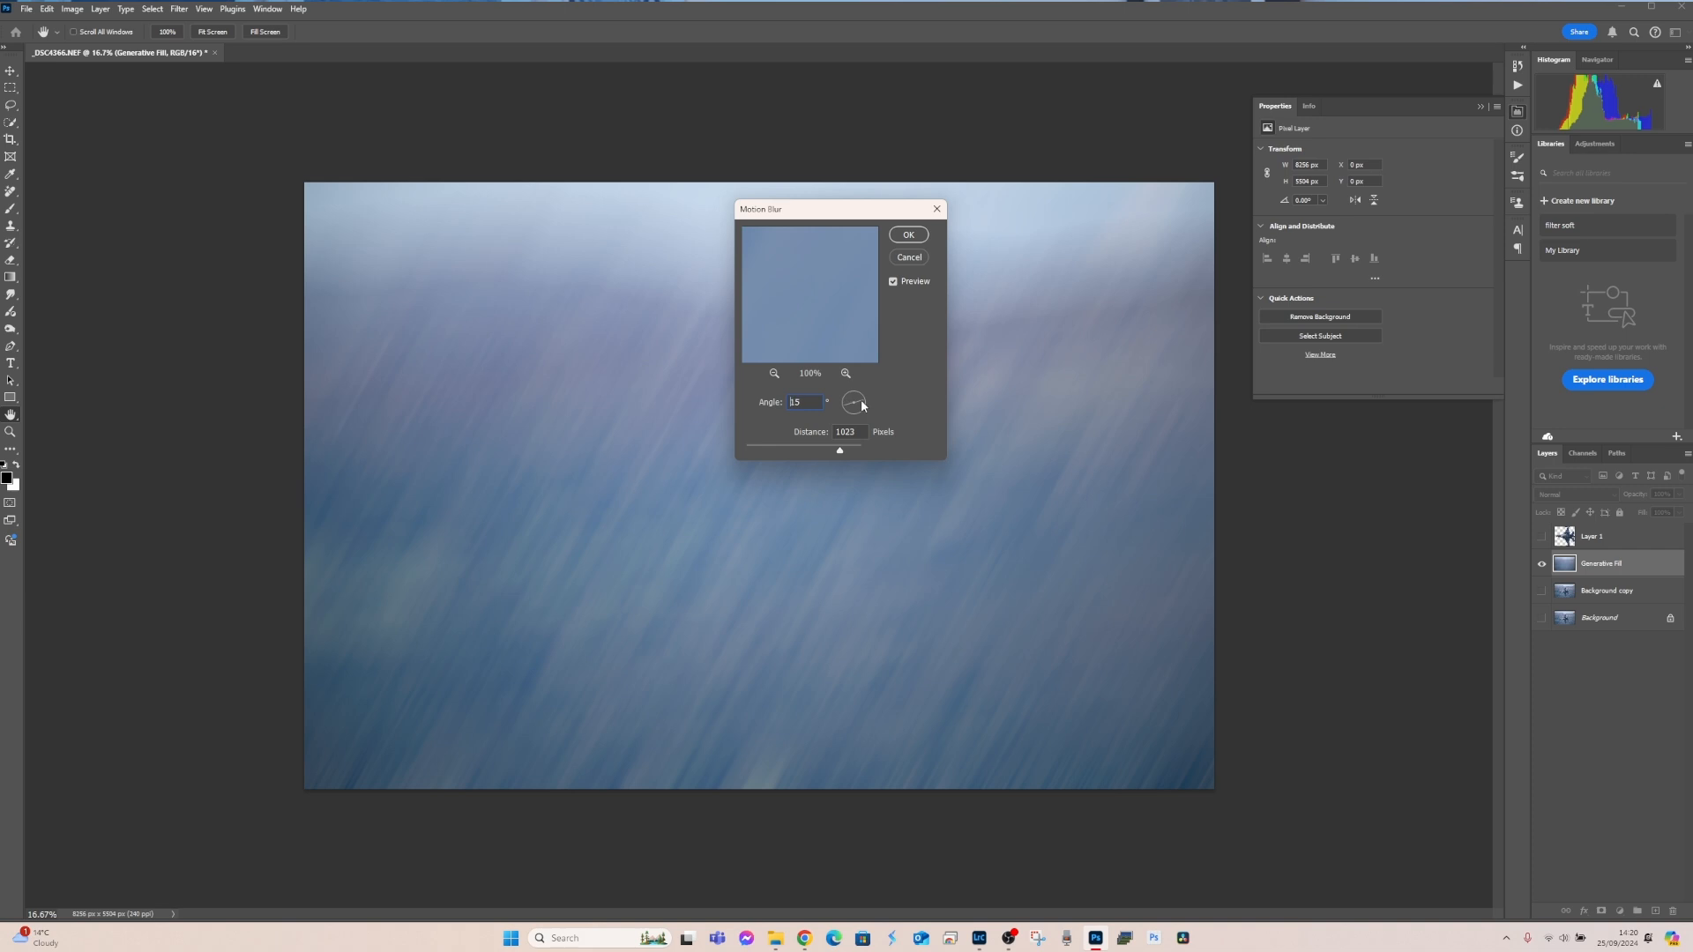
drag(861, 402, 861, 405)
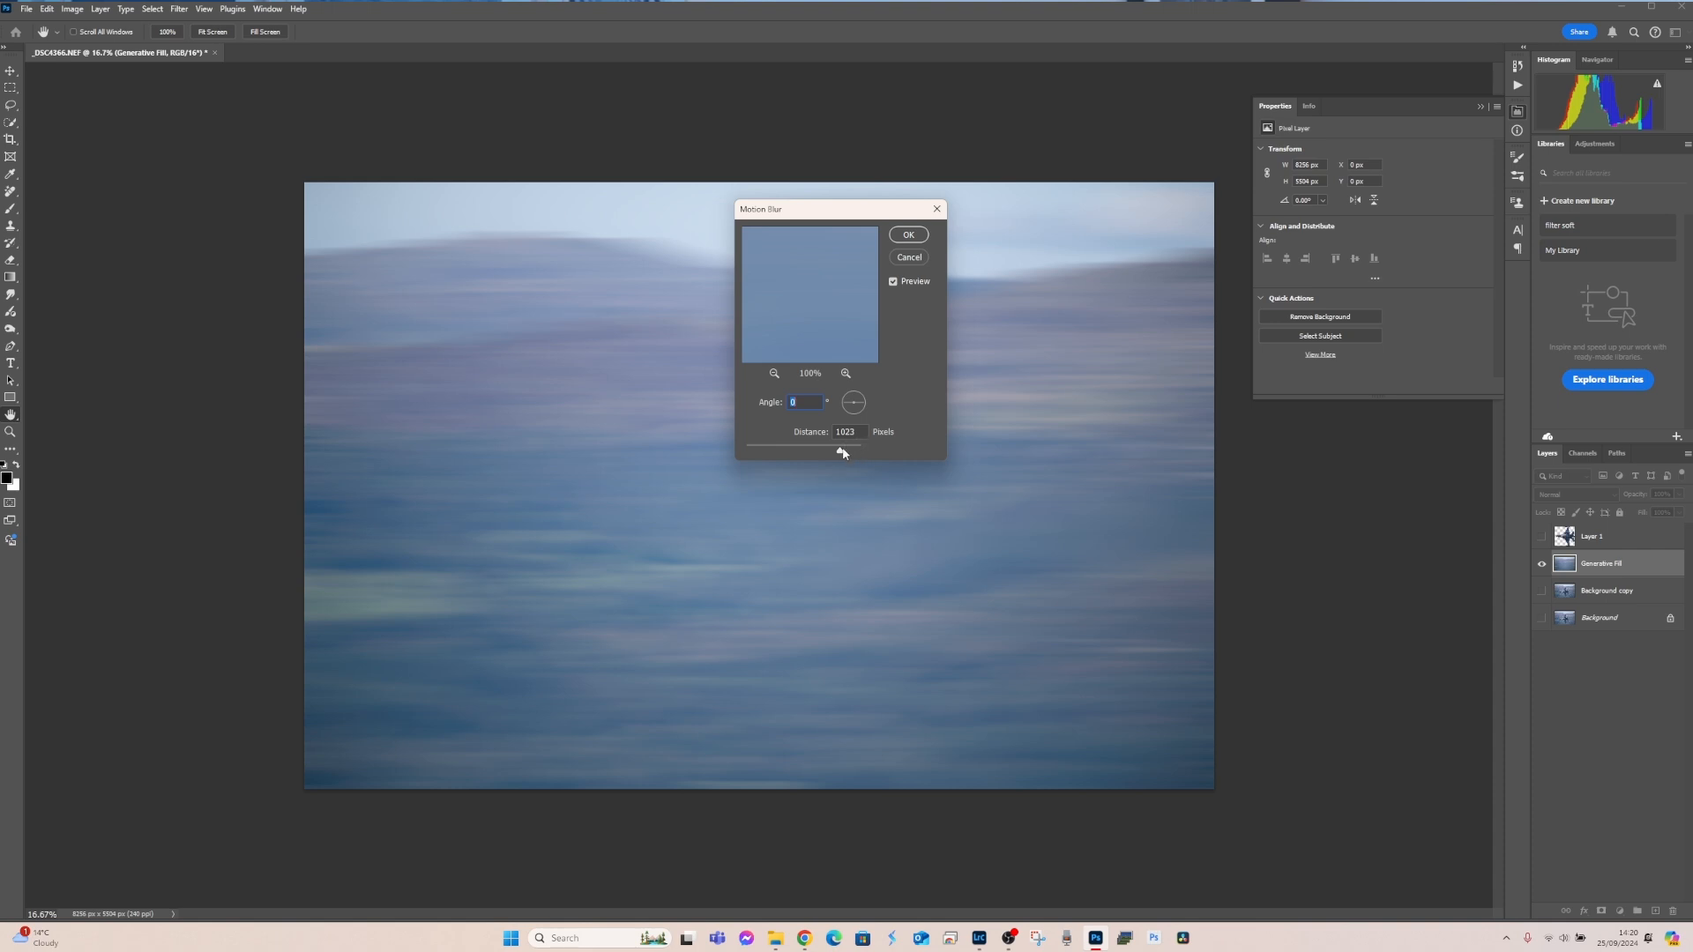
drag(844, 452, 836, 456)
drag(830, 455, 838, 454)
click(916, 235)
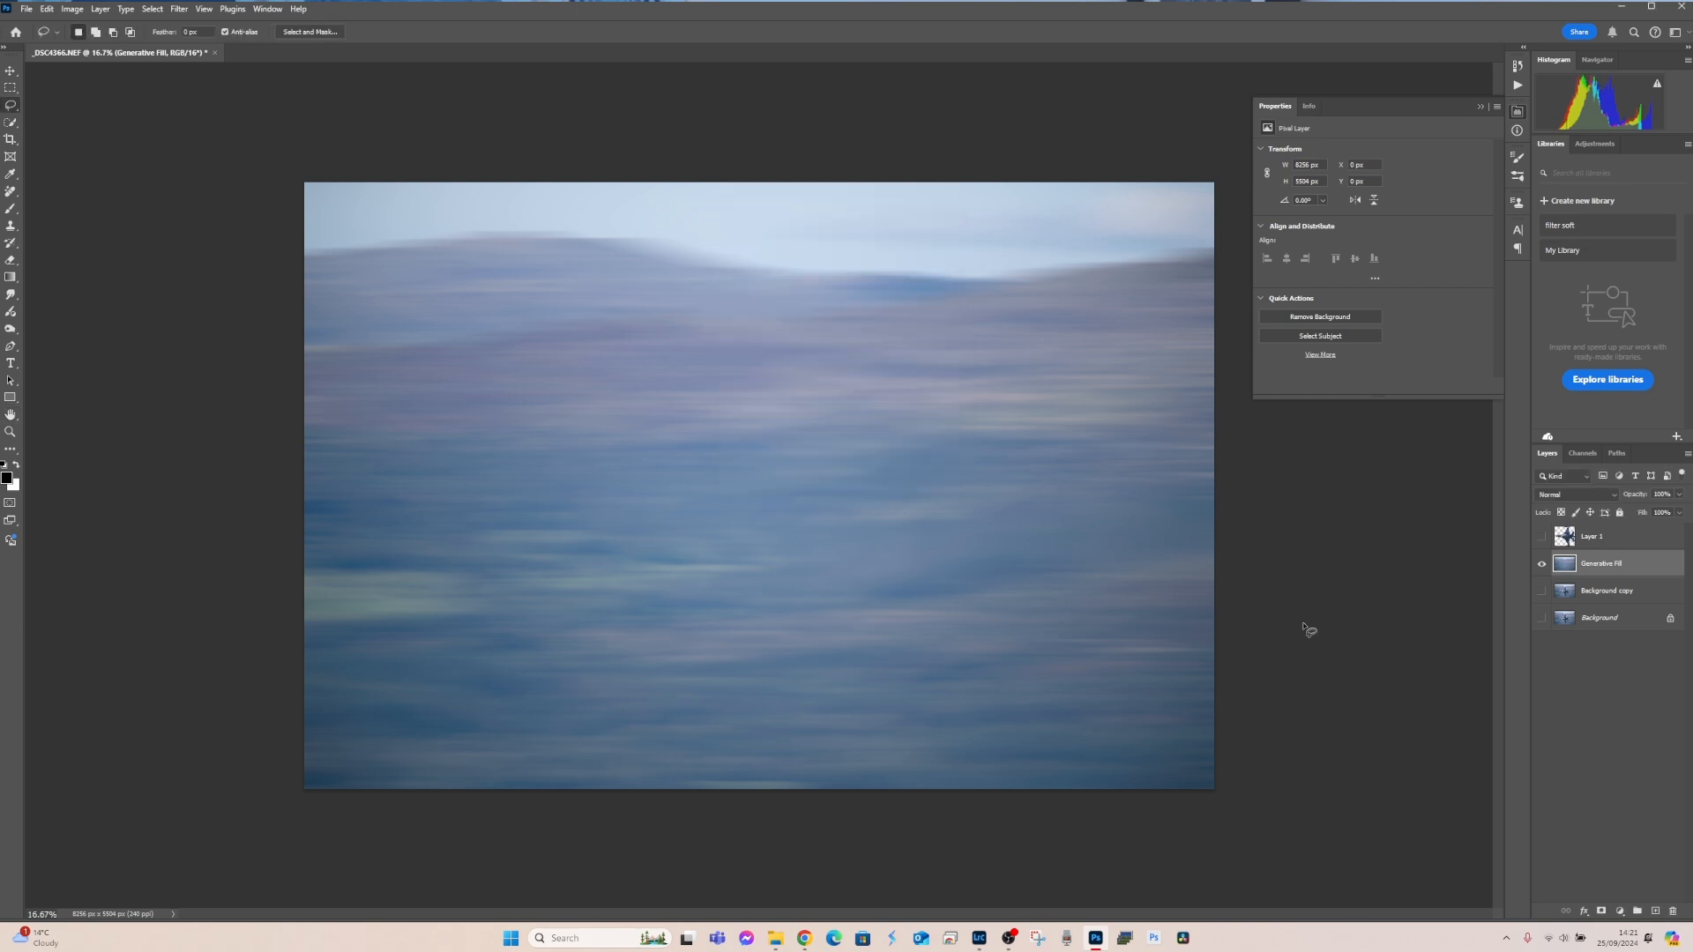
click(1542, 537)
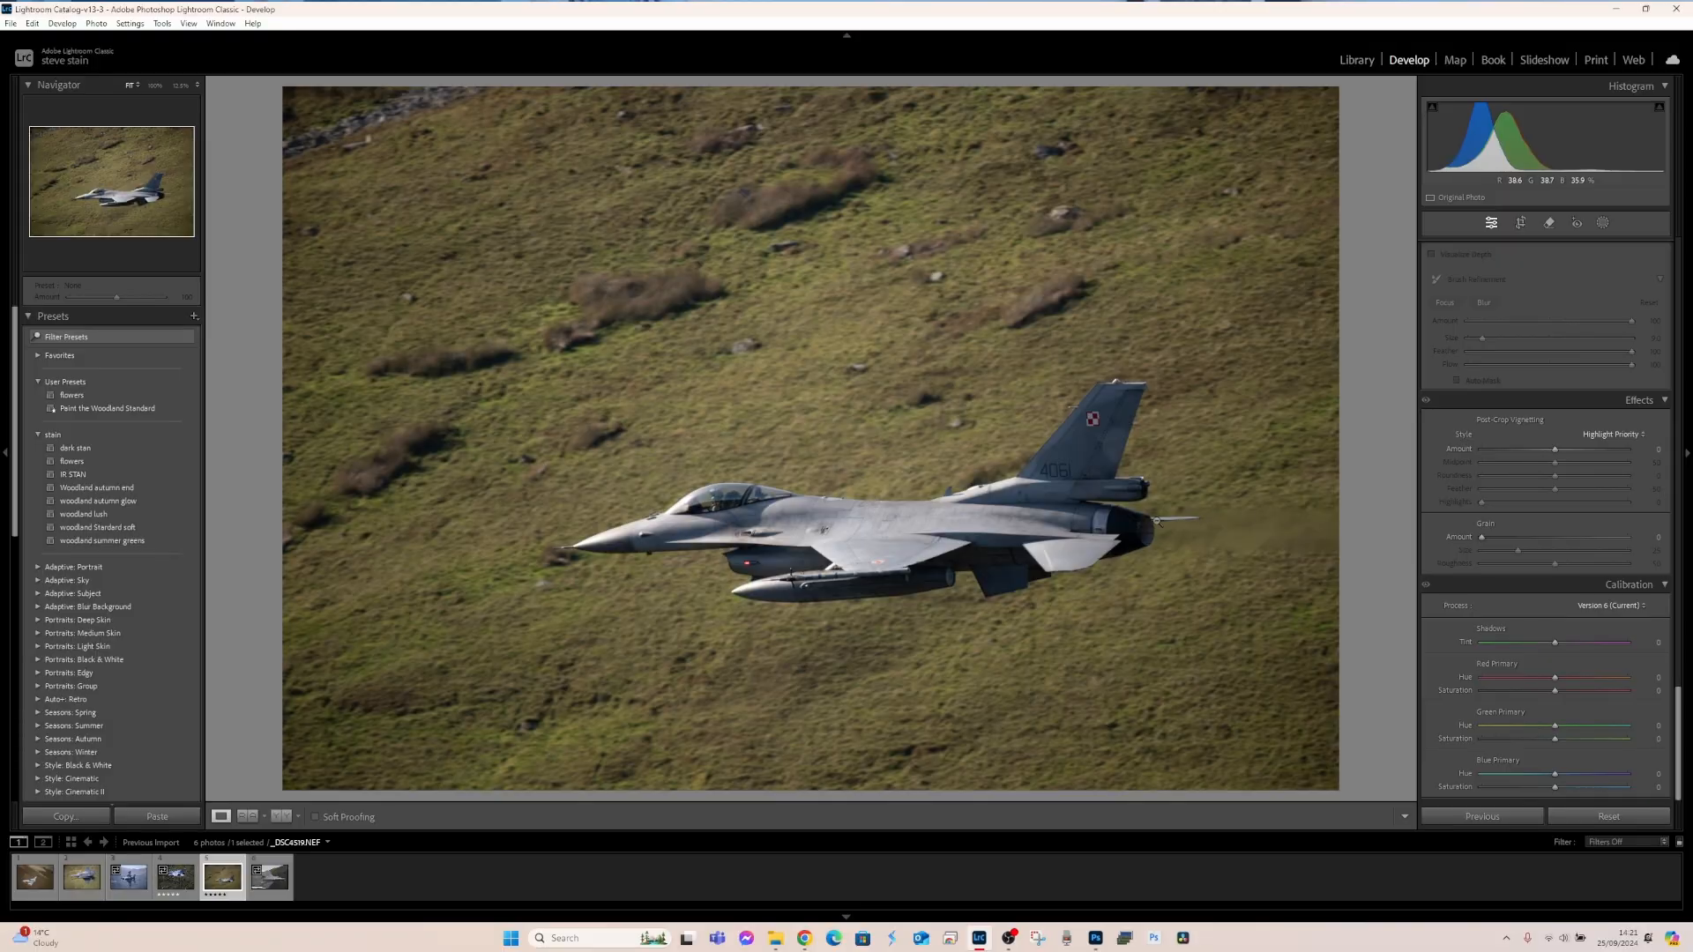
Open the jet photo _DSC4519.NEF from Lightroom in Adobe Photoshop 2024 and duplicate its Background layer twice
right_click(868, 534)
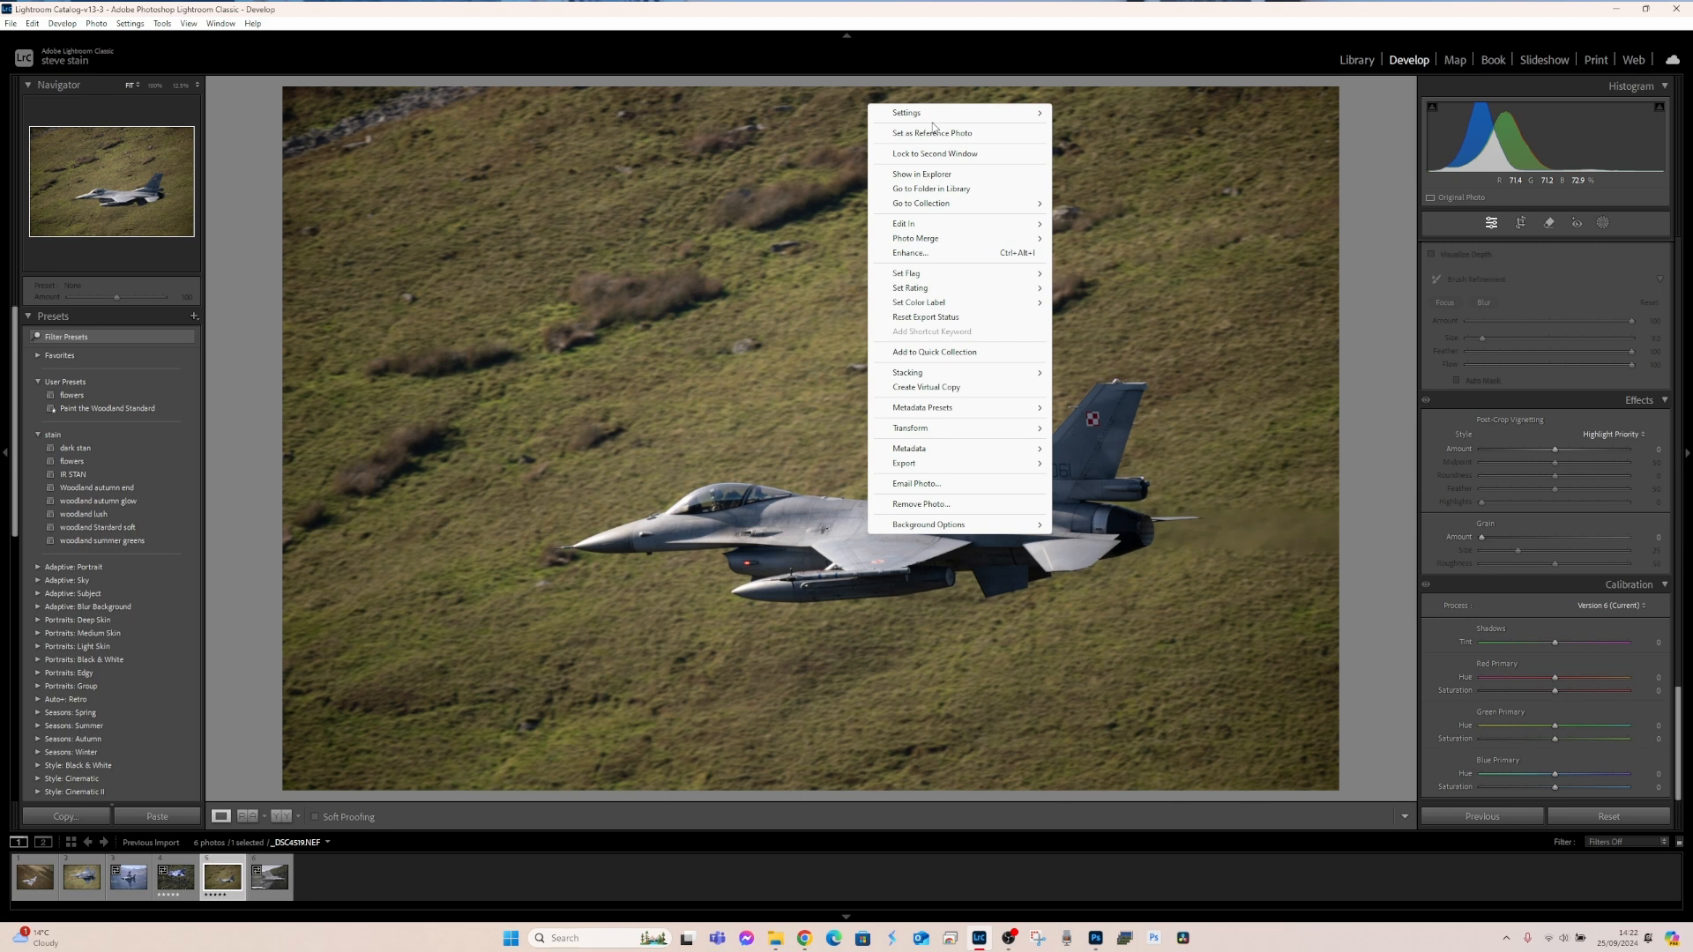
mouse_move(935, 226)
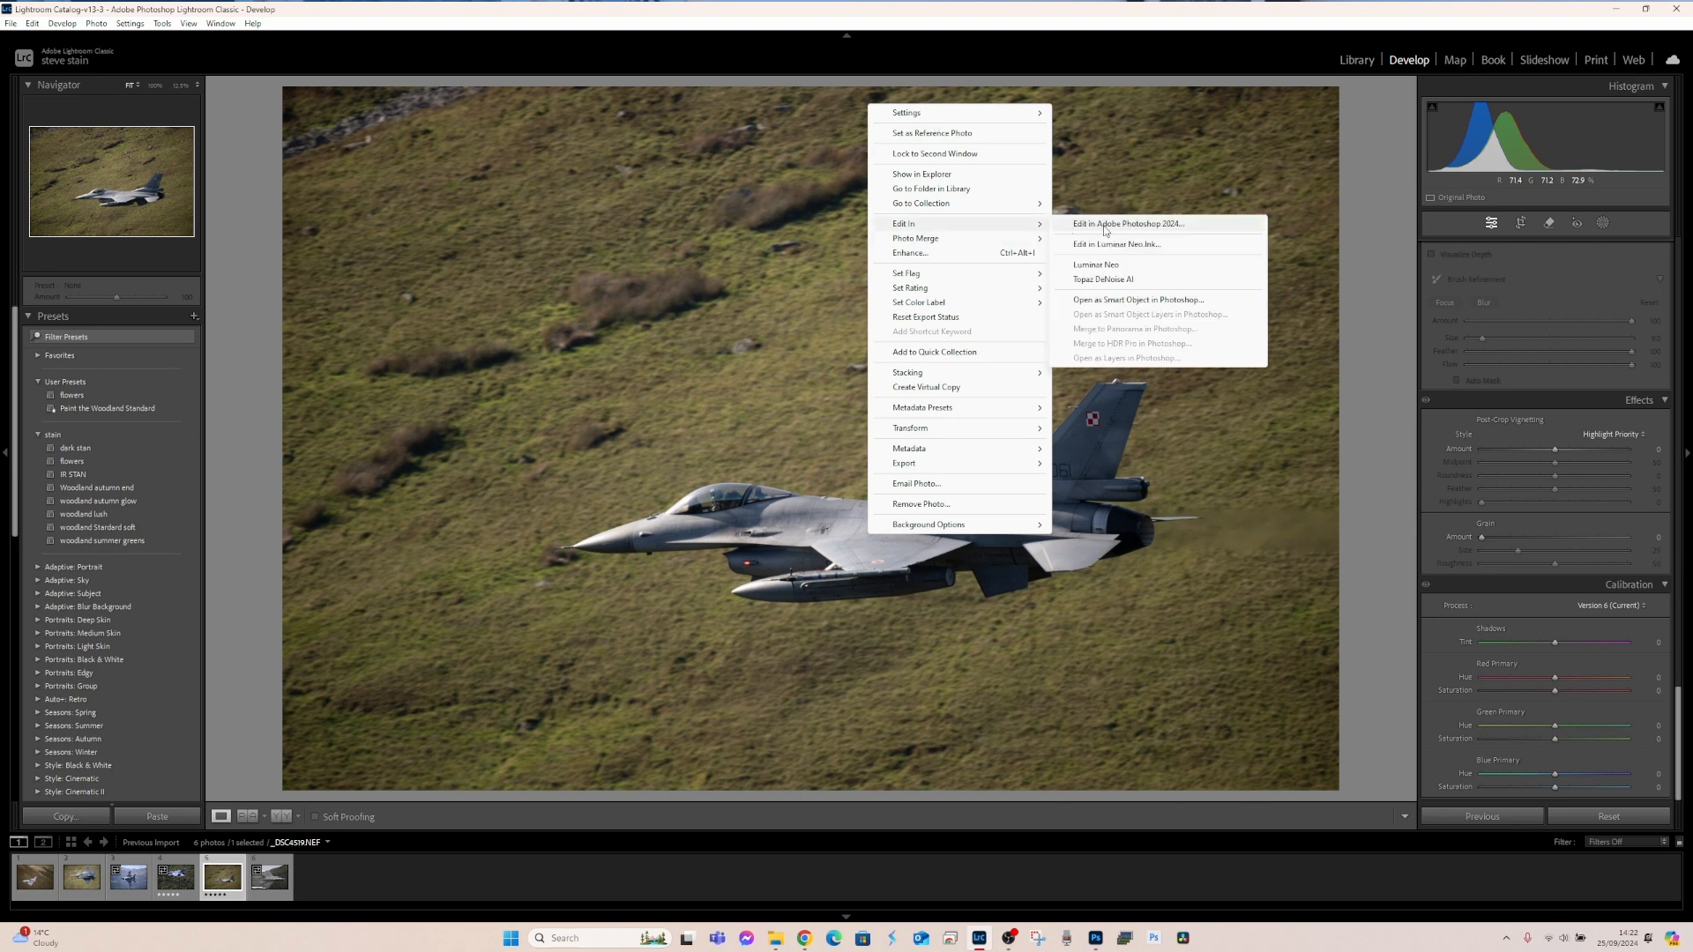
click(1104, 225)
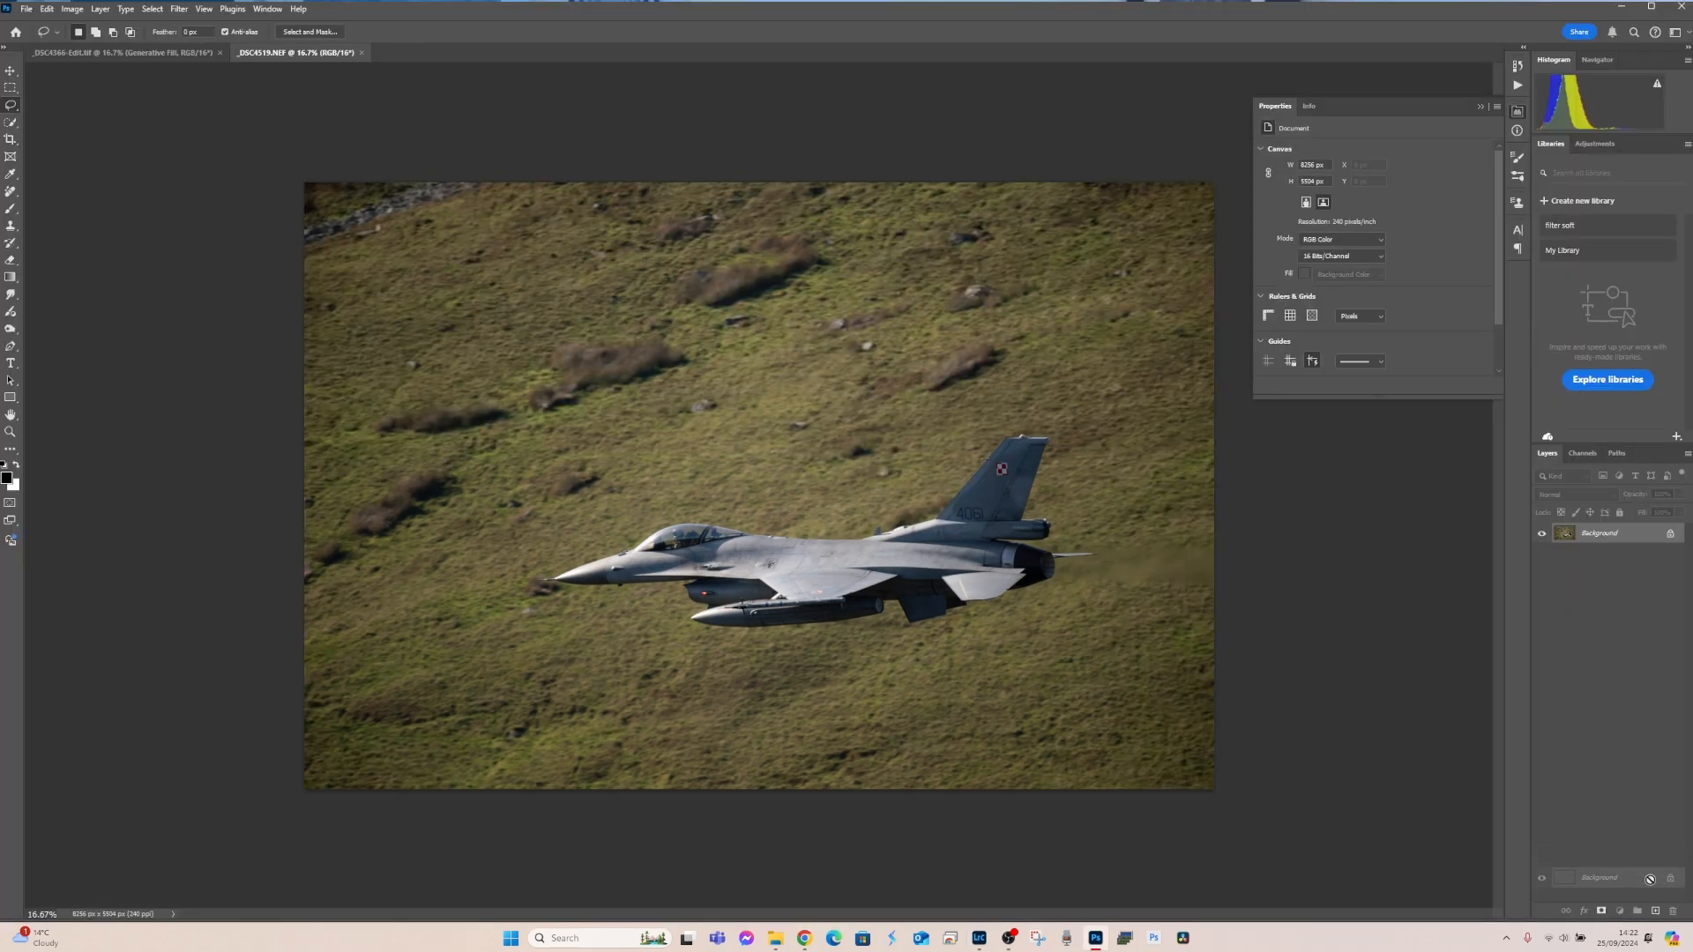
drag(1649, 879, 1655, 912)
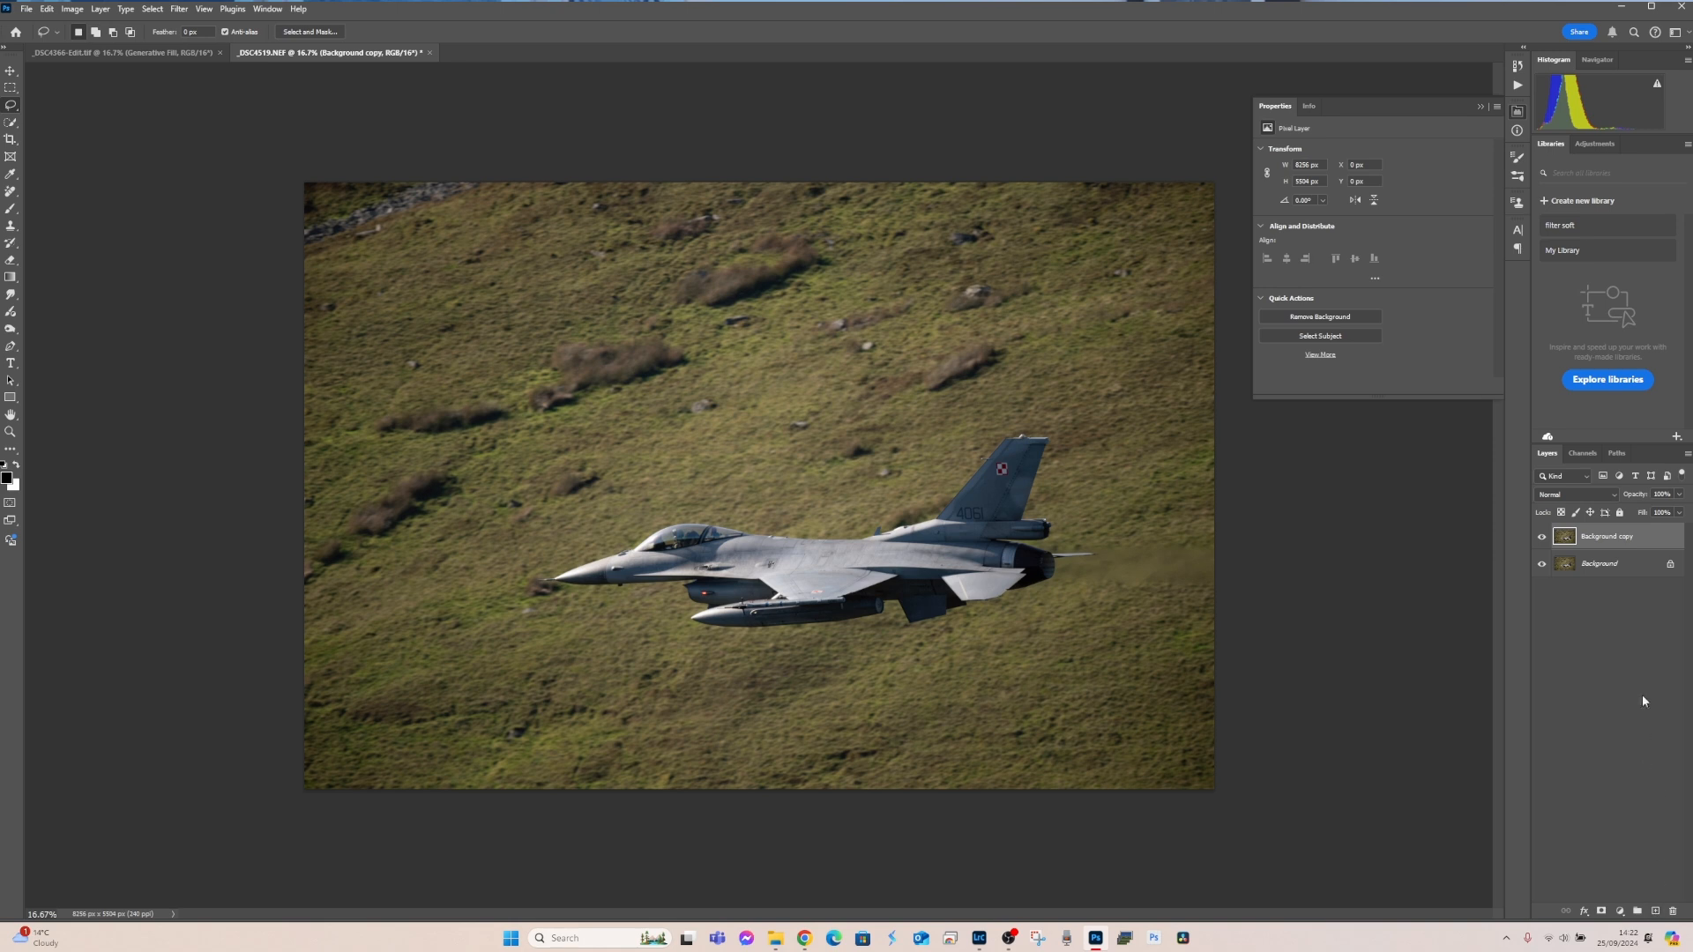
drag(1628, 540, 1659, 913)
Select the jet on Background copy 2 with Select Subject and add the thin probe behind the exhaust using Quick Selection
click(151, 9)
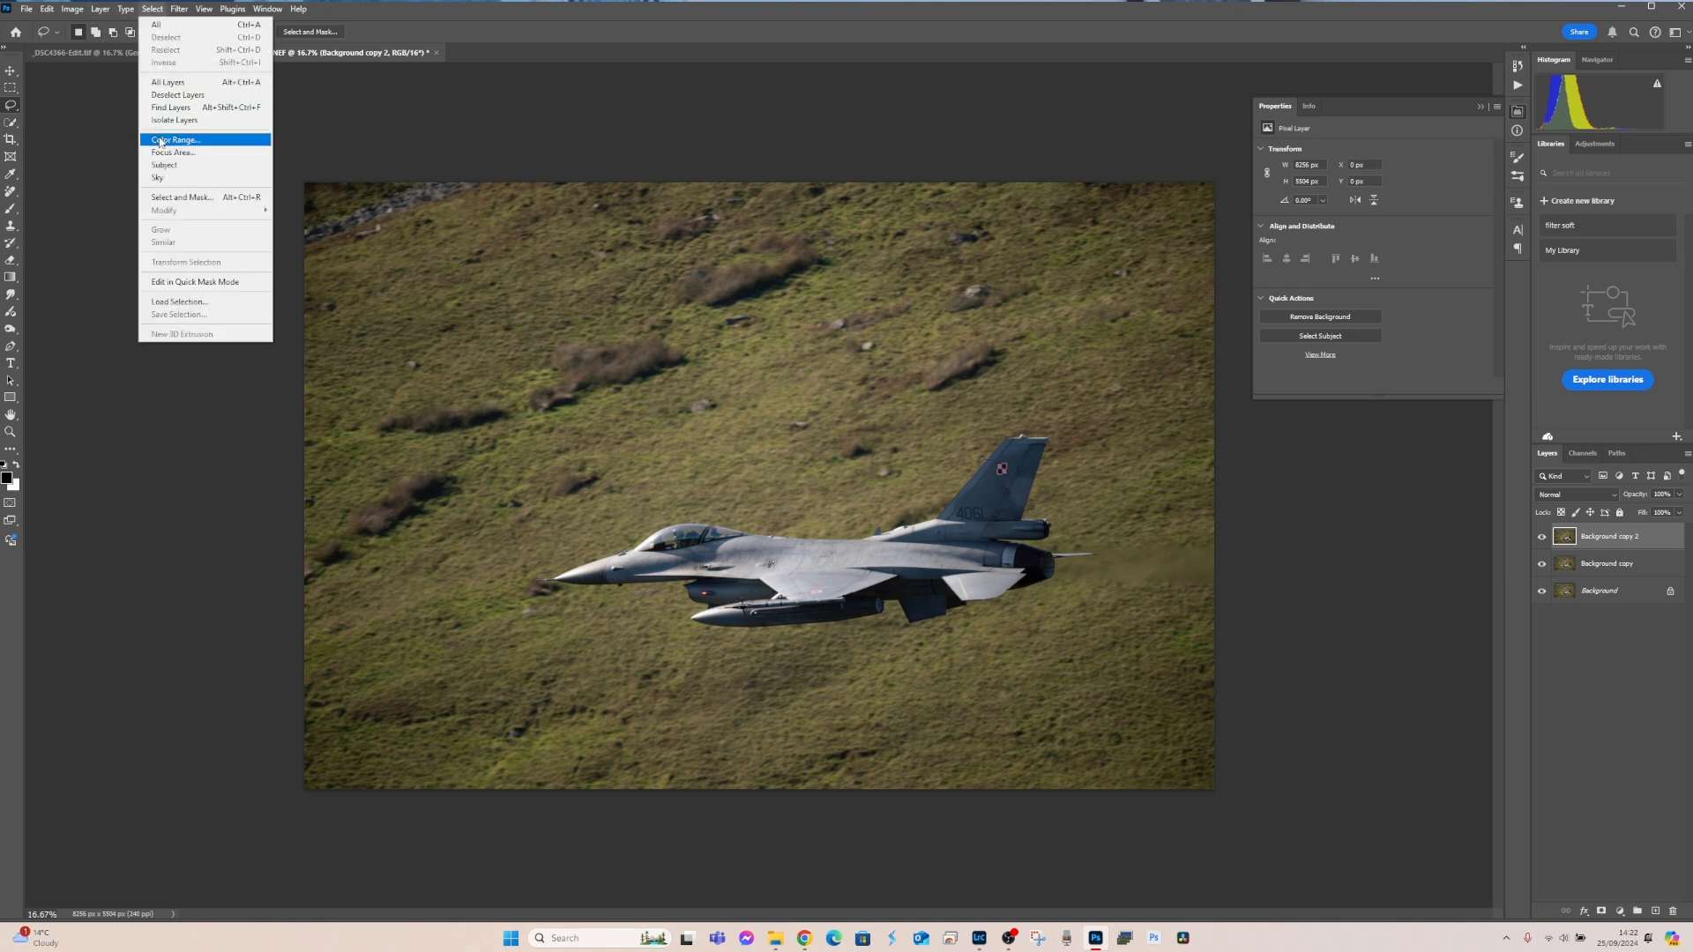
click(160, 164)
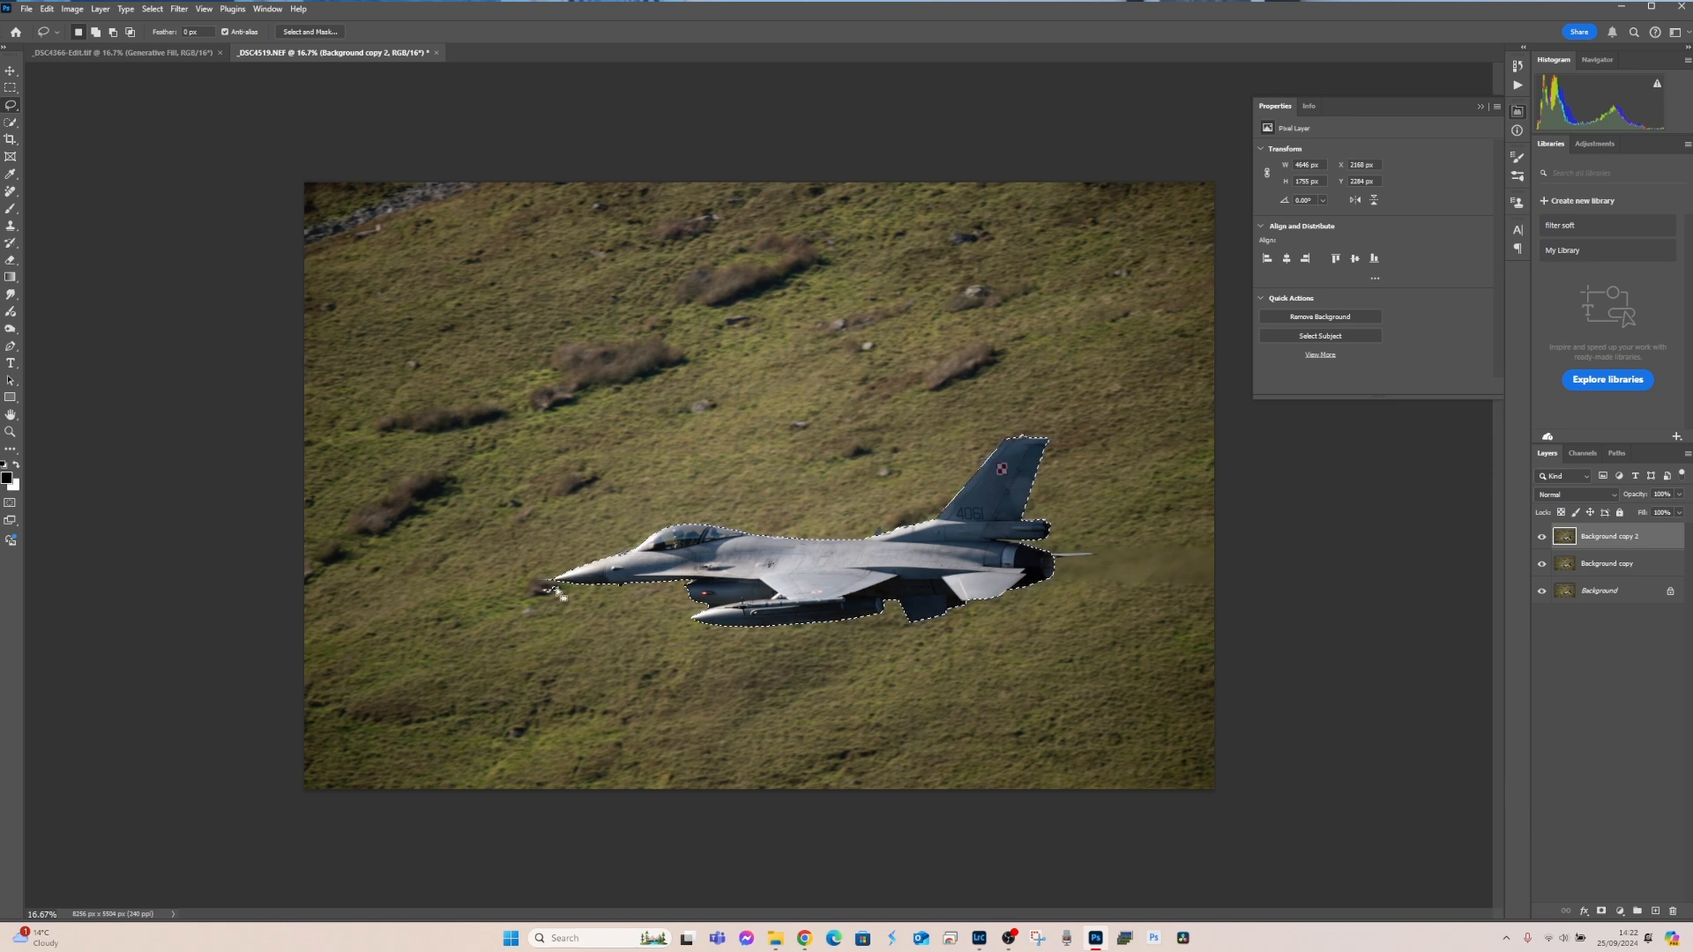
click(9, 124)
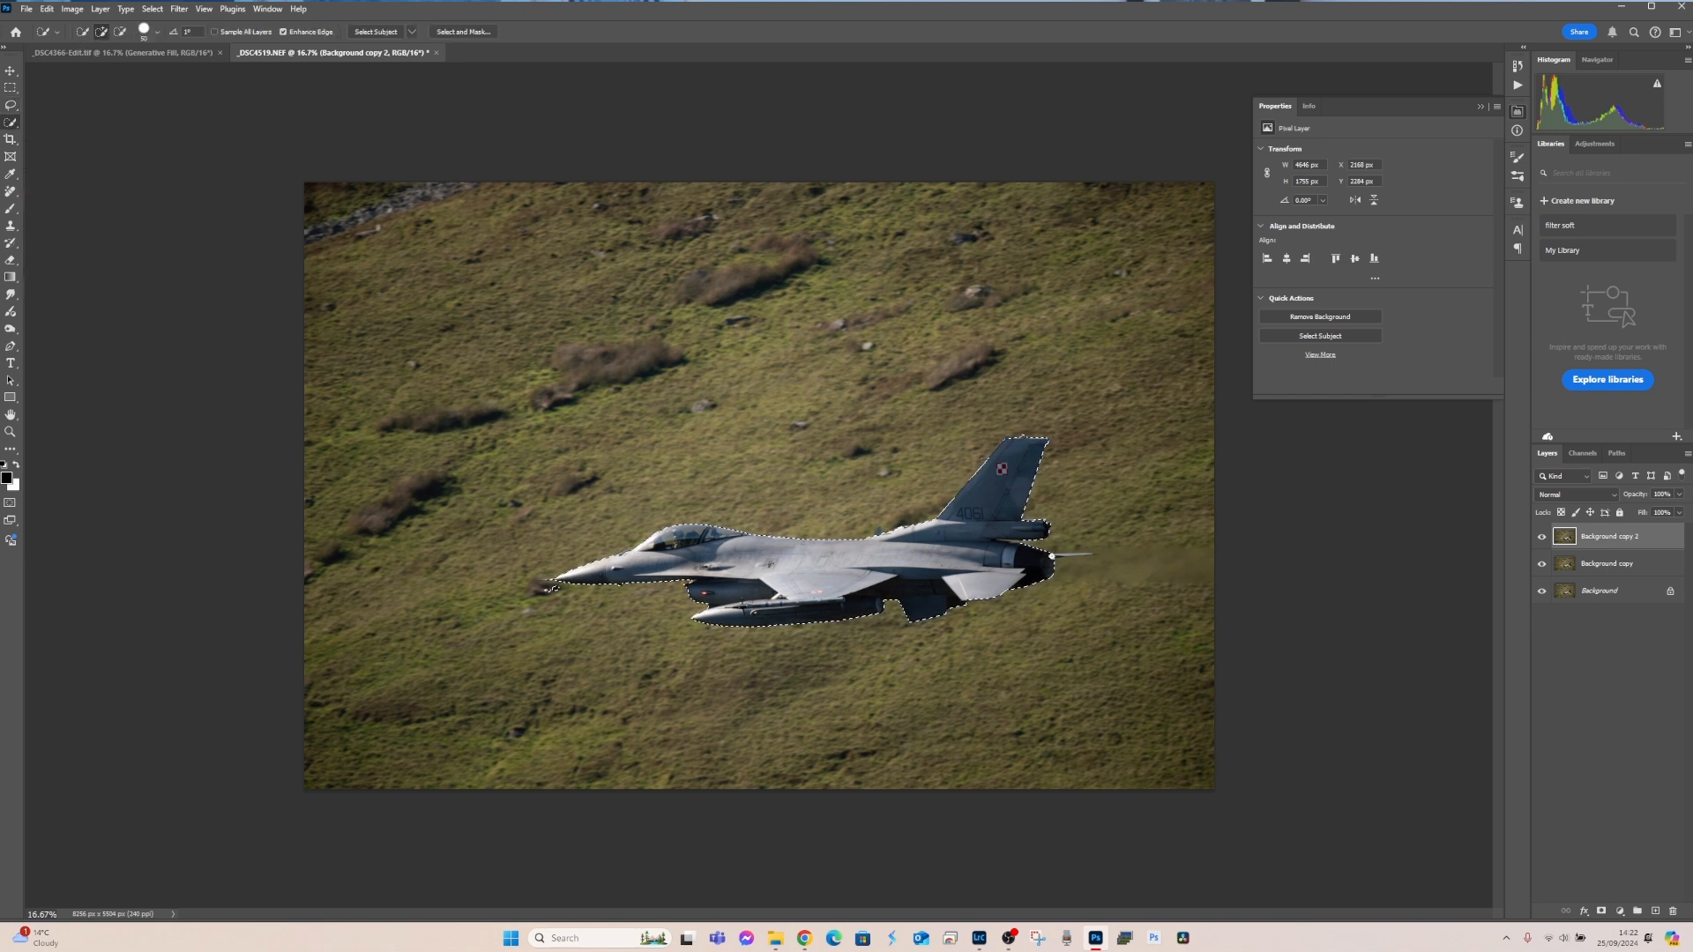
drag(1052, 556, 1091, 555)
Subtract the surplus grass around the tail probe and exhaust from the jet selection, using a smaller Quick Selection brush
click(121, 33)
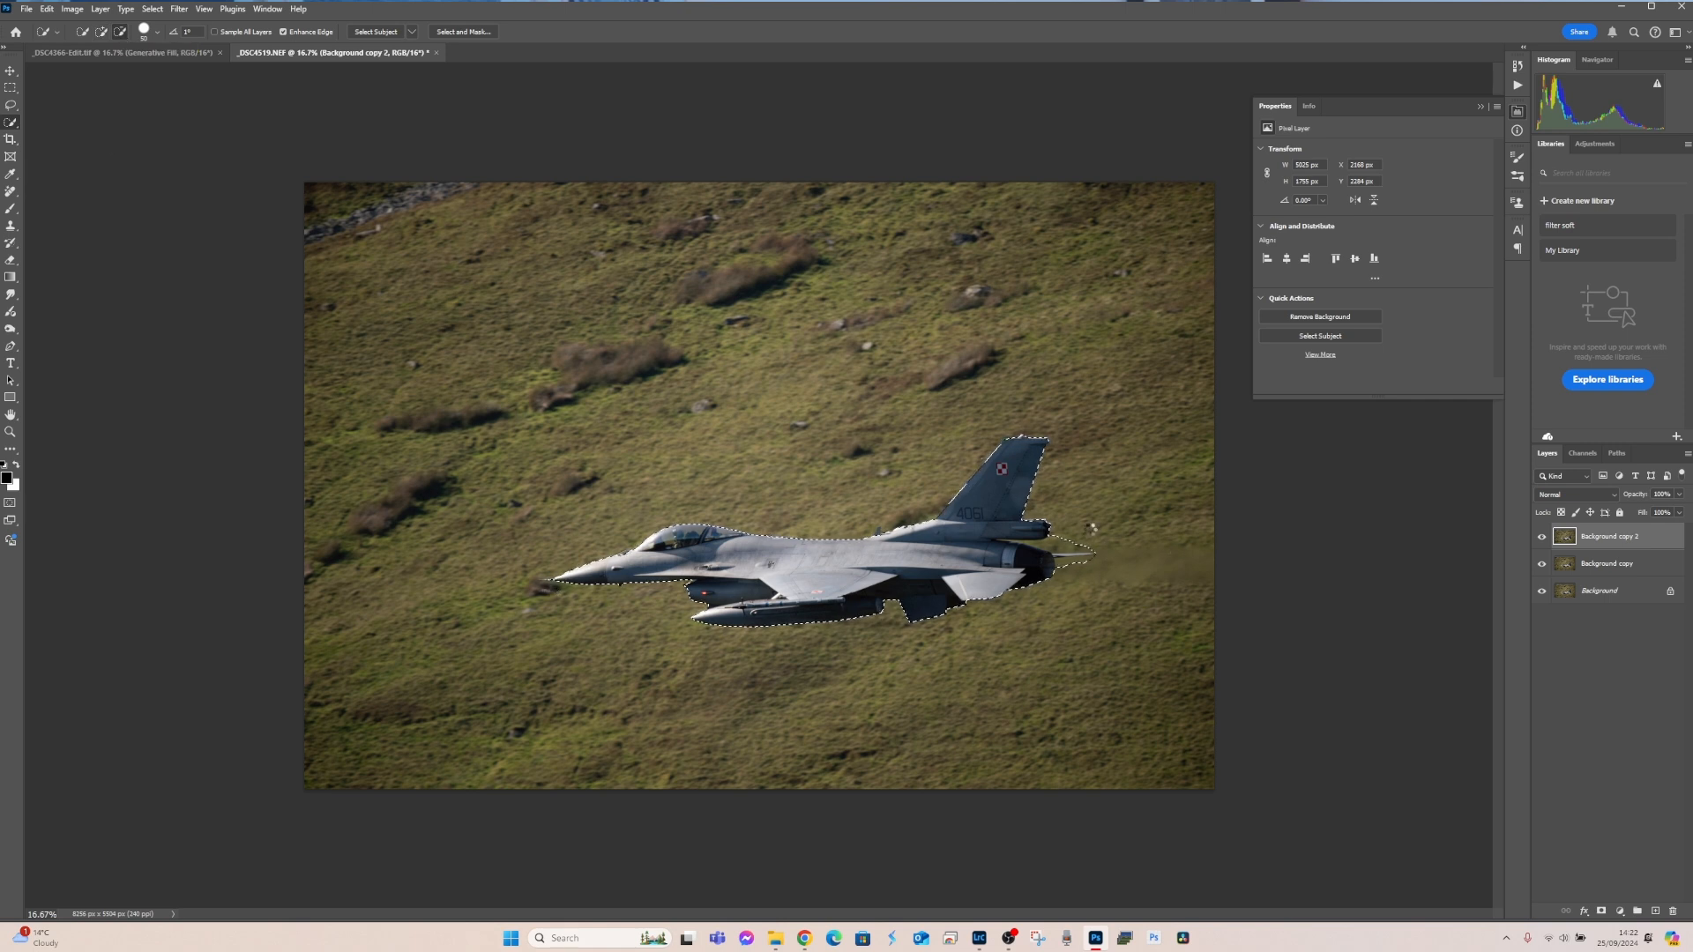
key(ctrl+plus)
key(ctrl+plus)
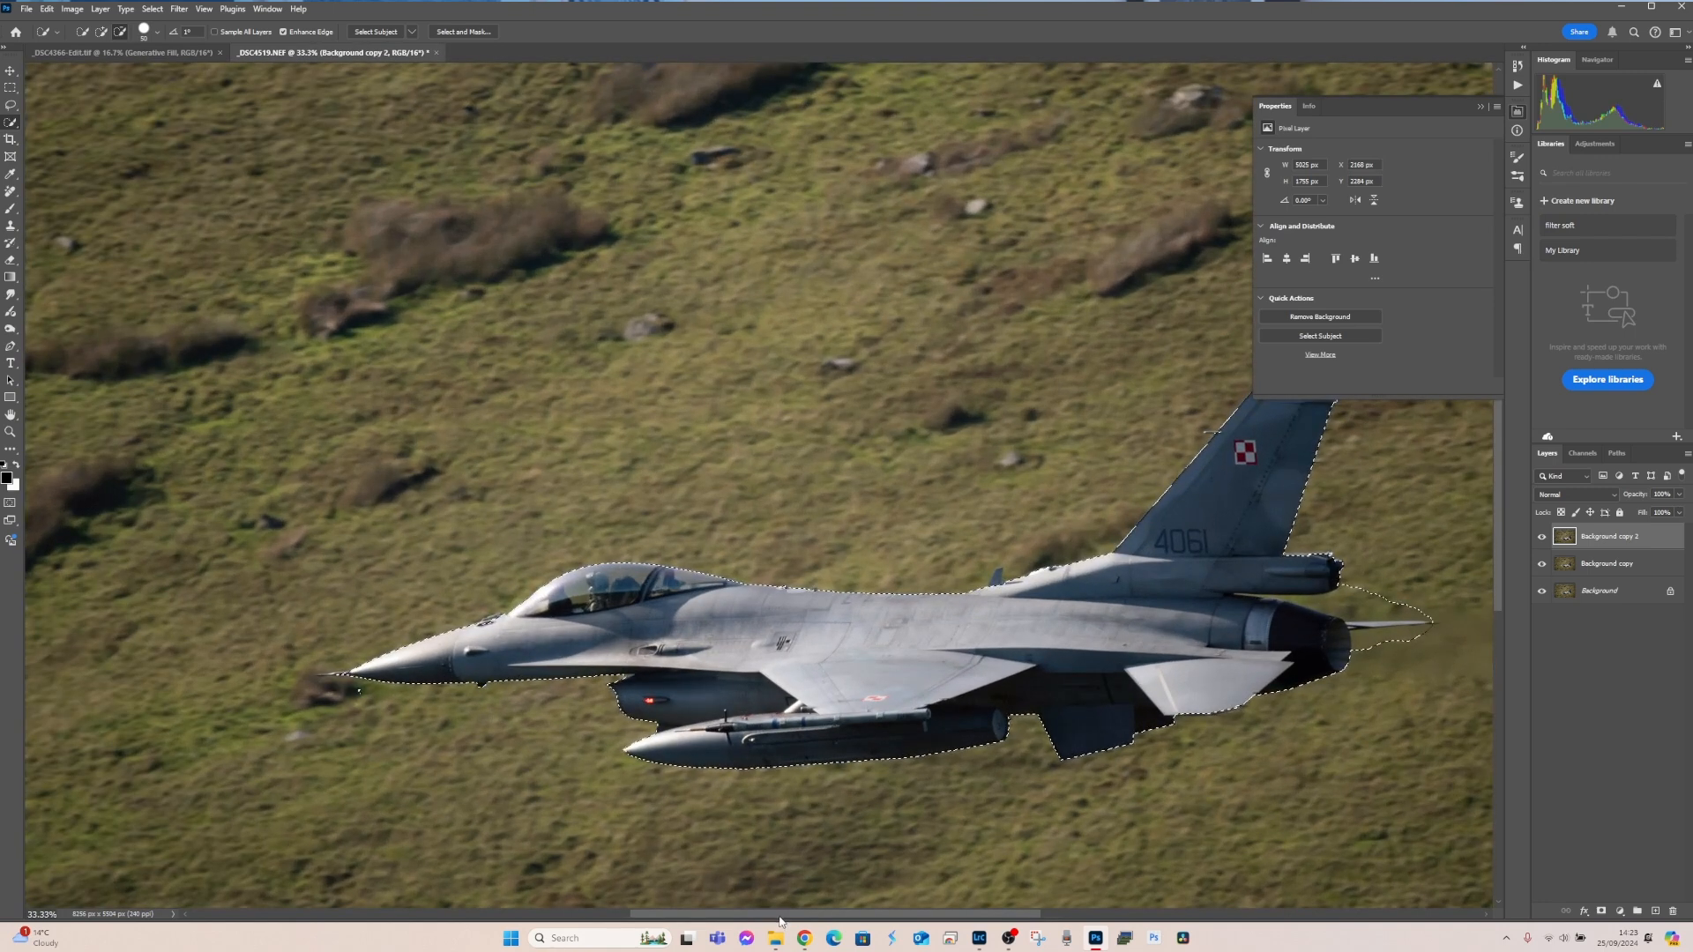
drag(784, 914, 934, 919)
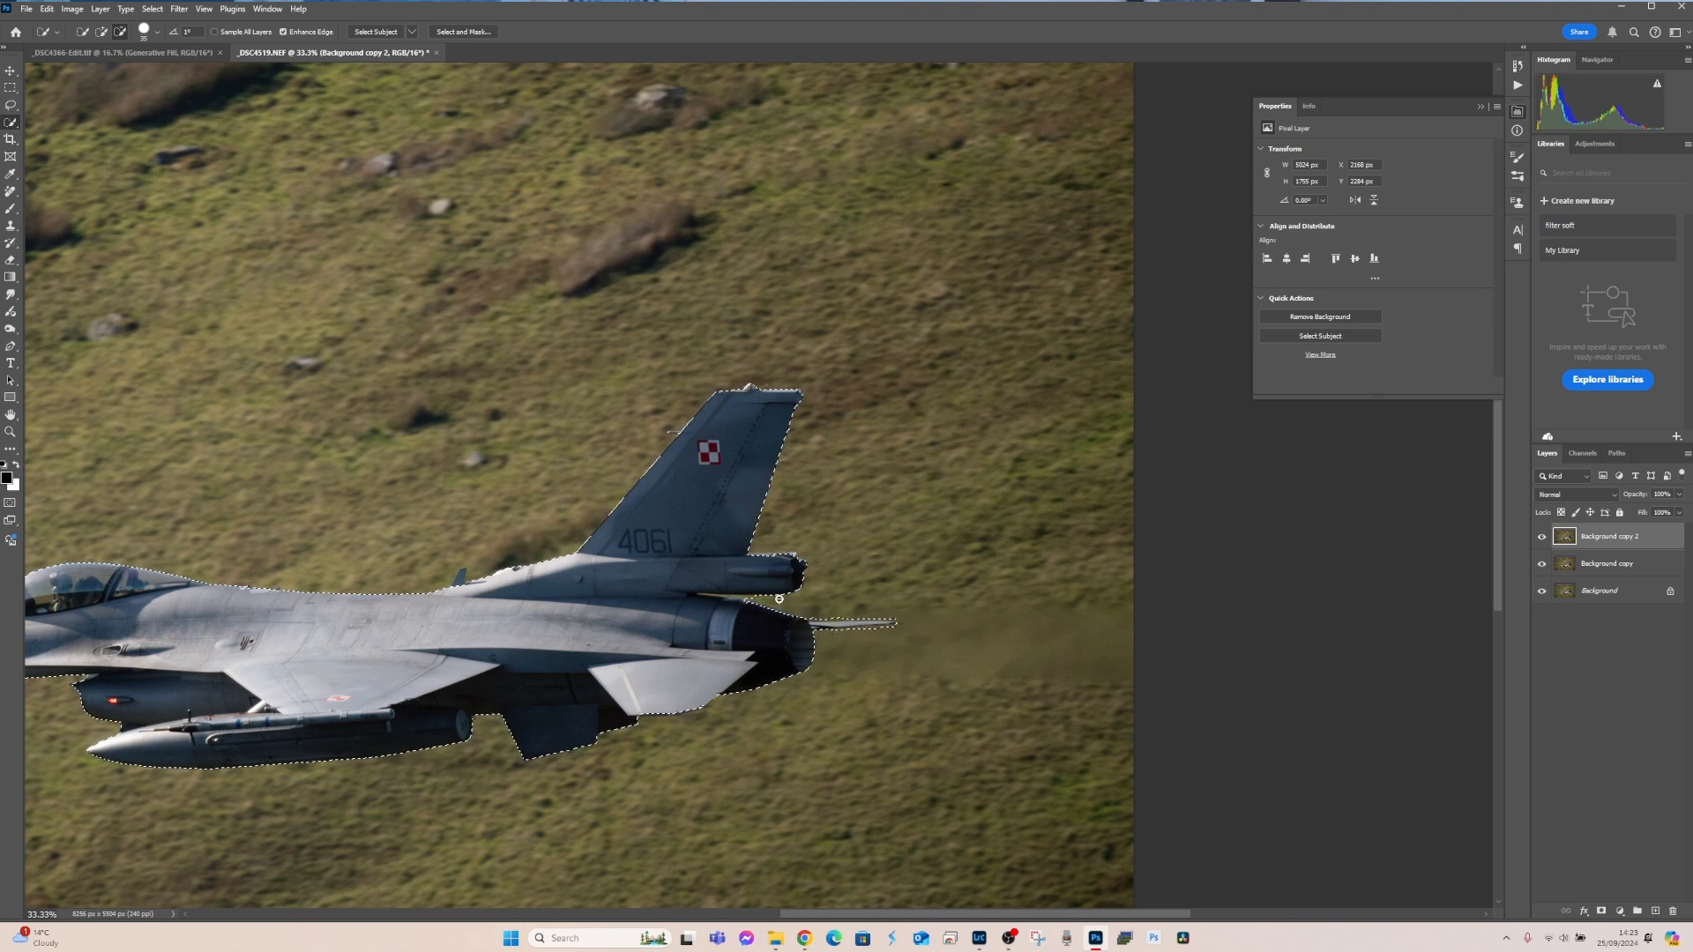
key(bracketleft)
key(bracketleft)
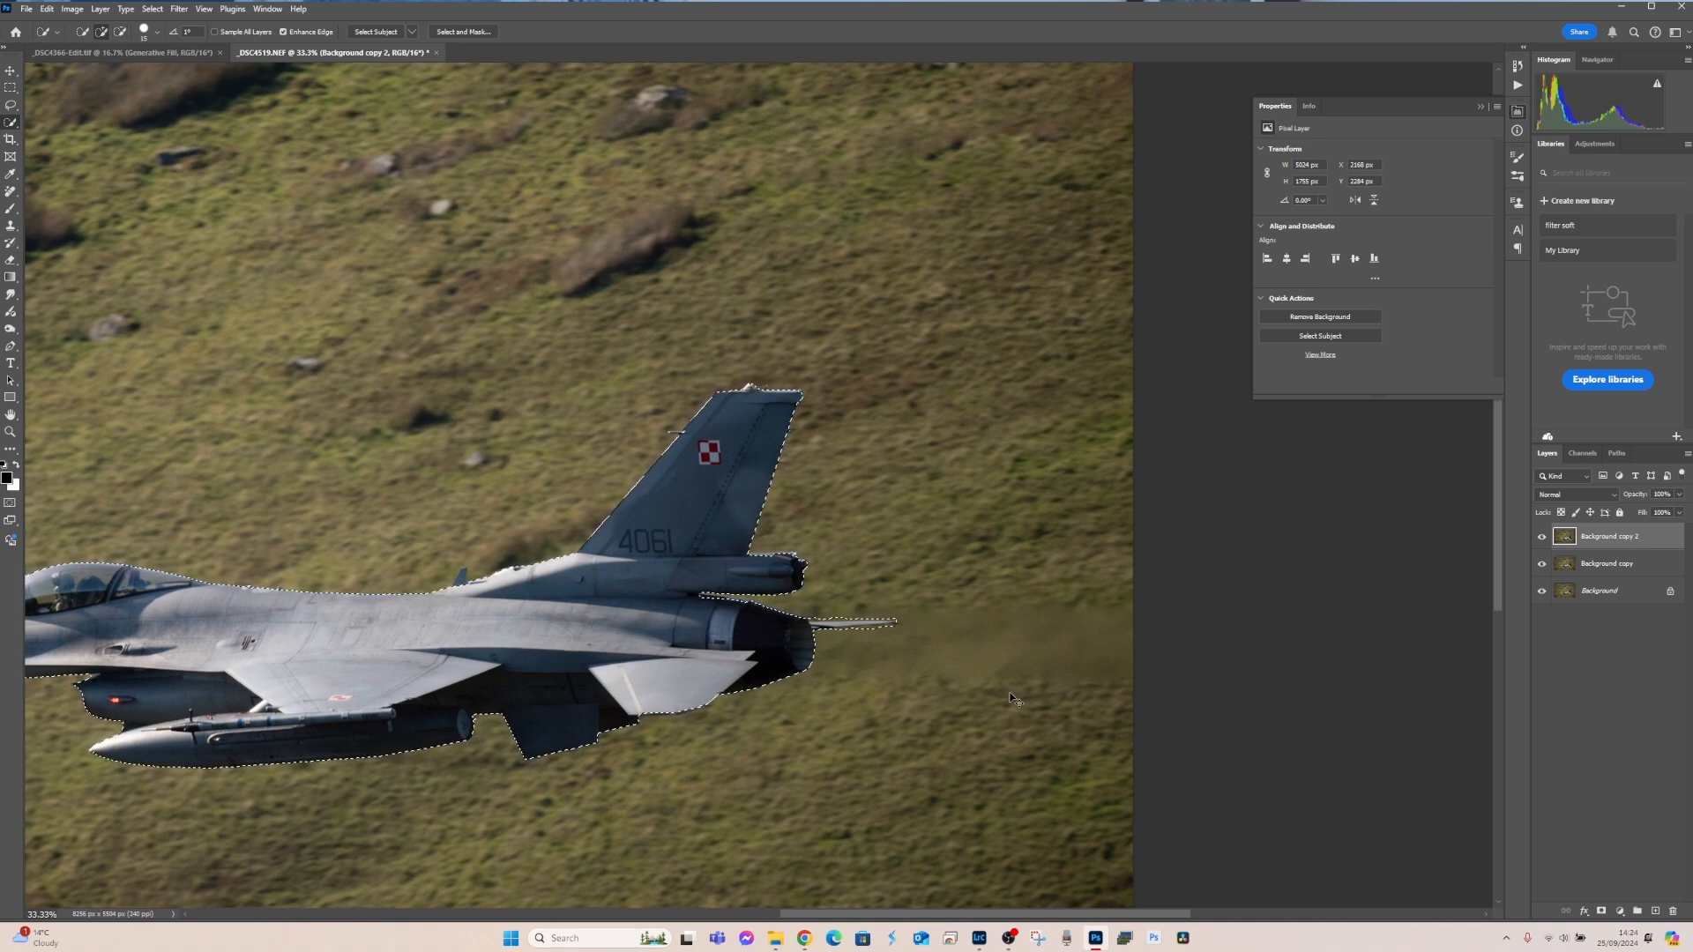
key(ctrl+minus)
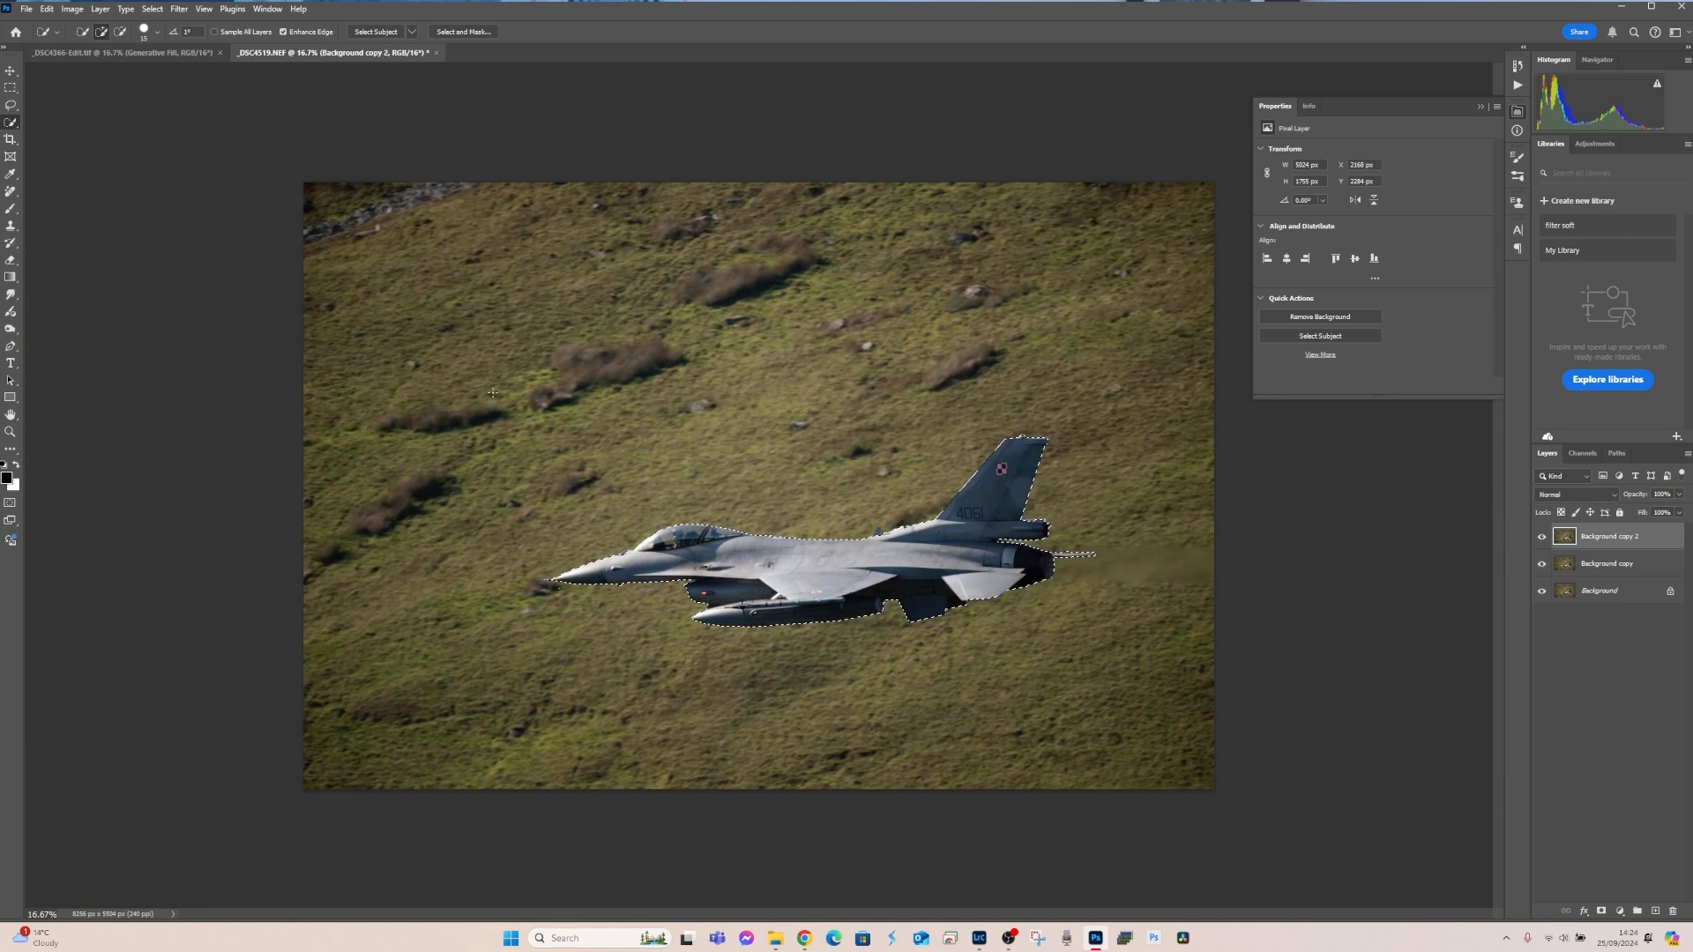
Copy the selected jet and paste it into a new layer above Background copy 2
click(47, 9)
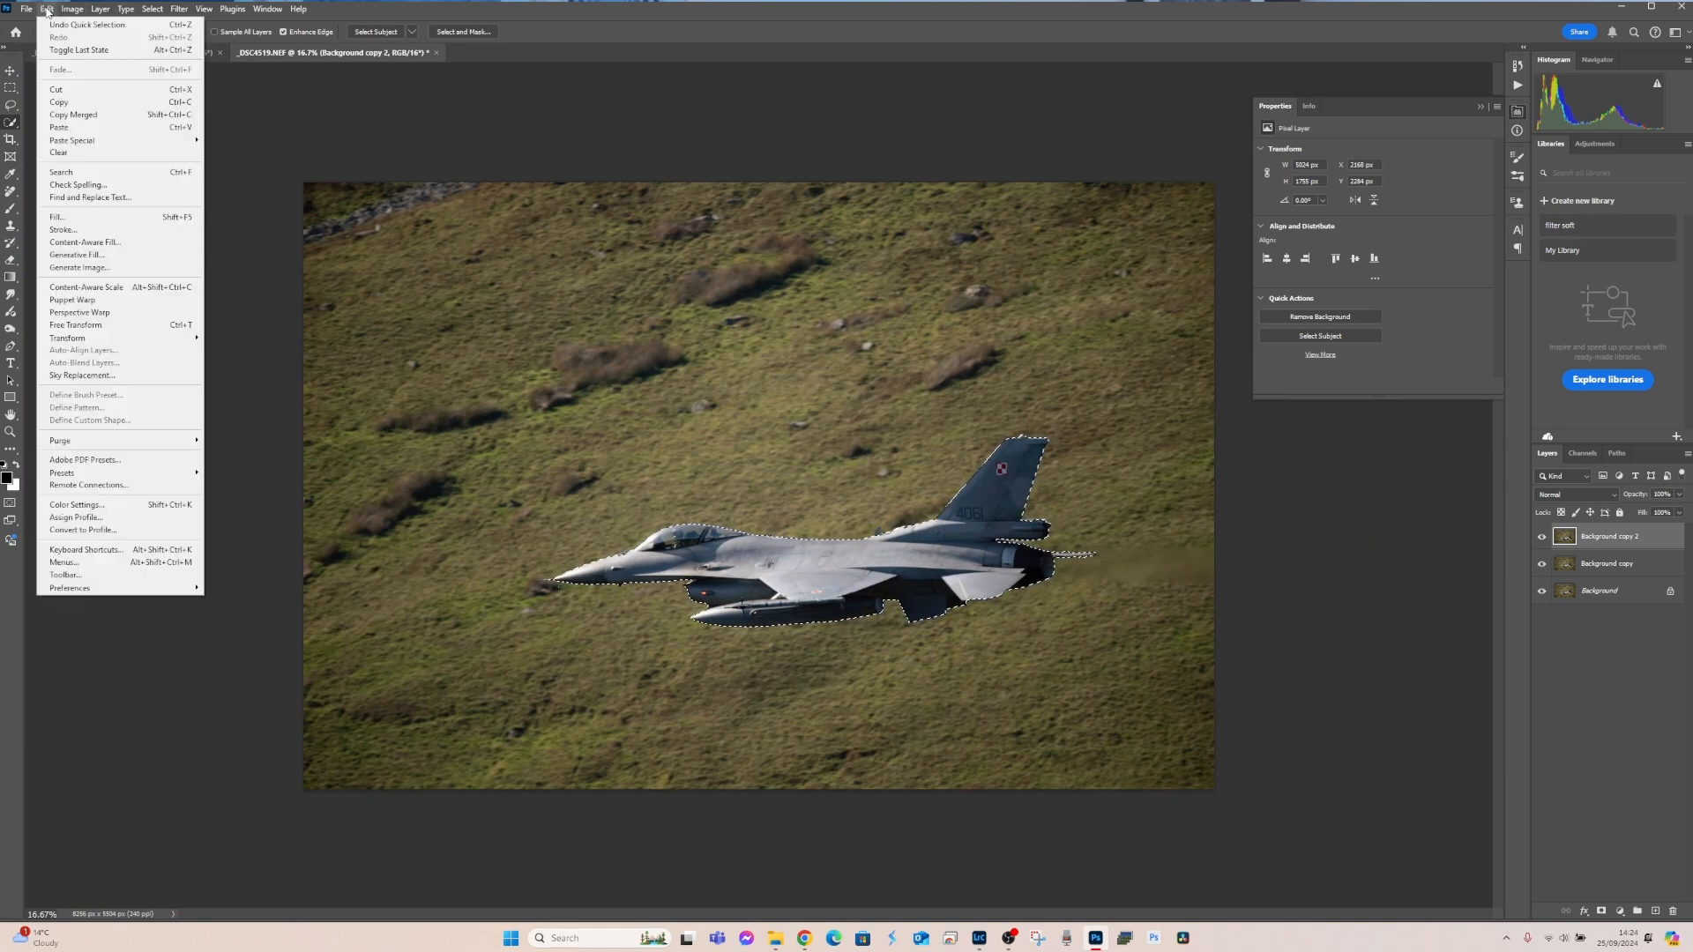
click(59, 103)
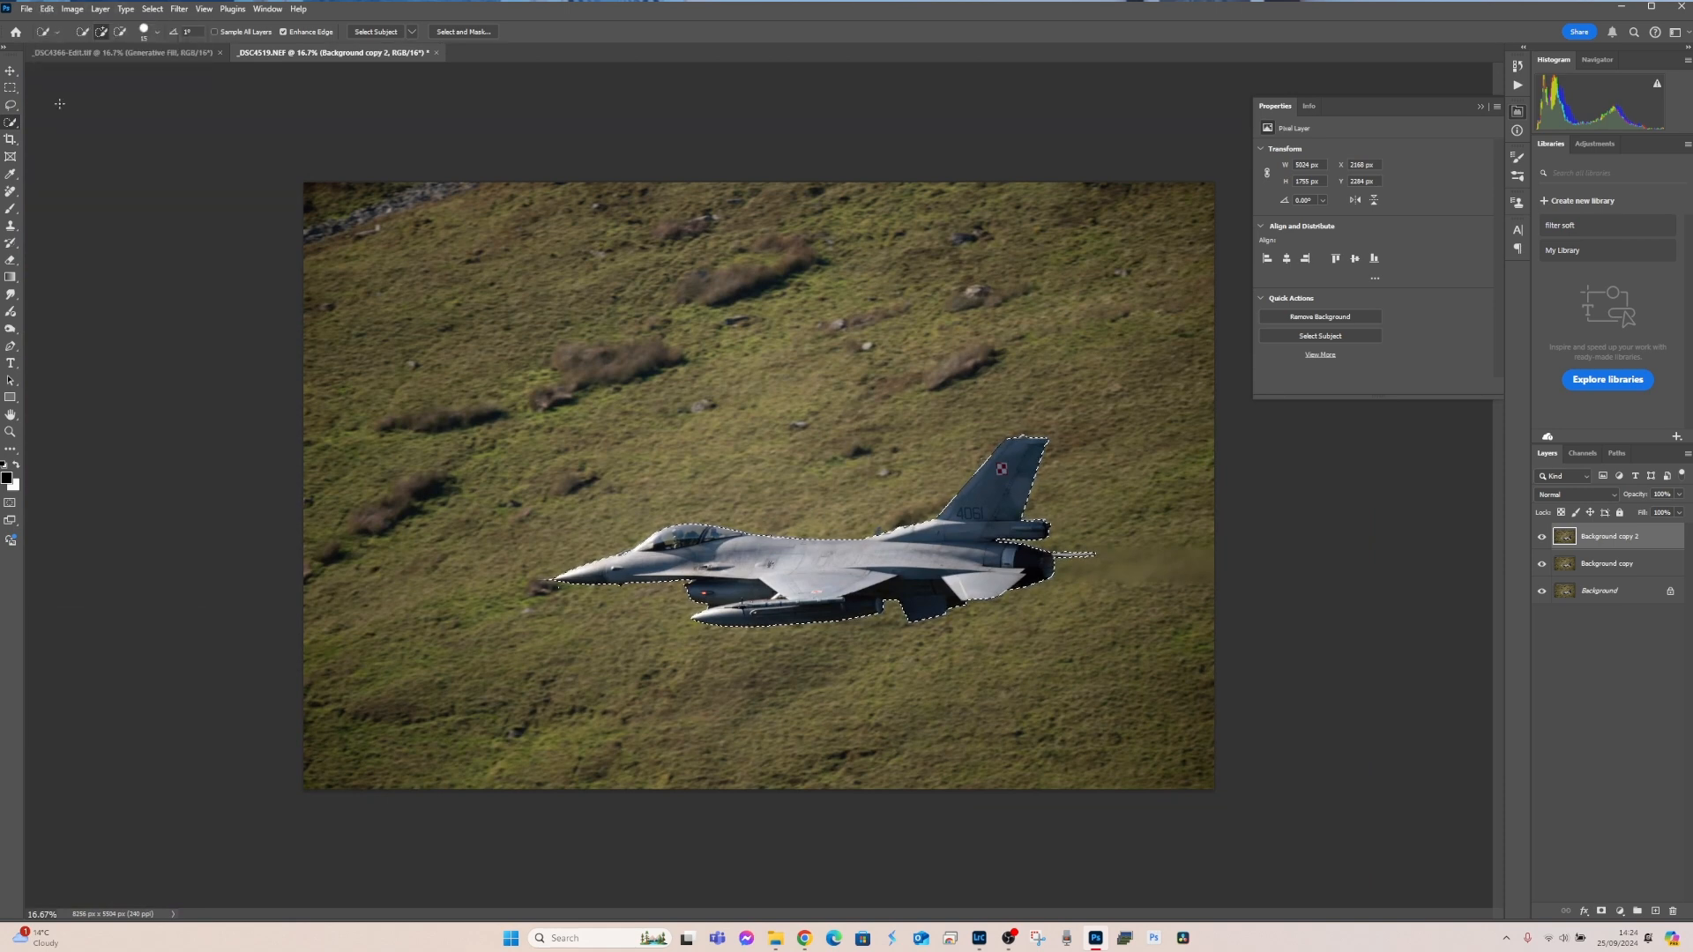
click(1651, 909)
click(43, 15)
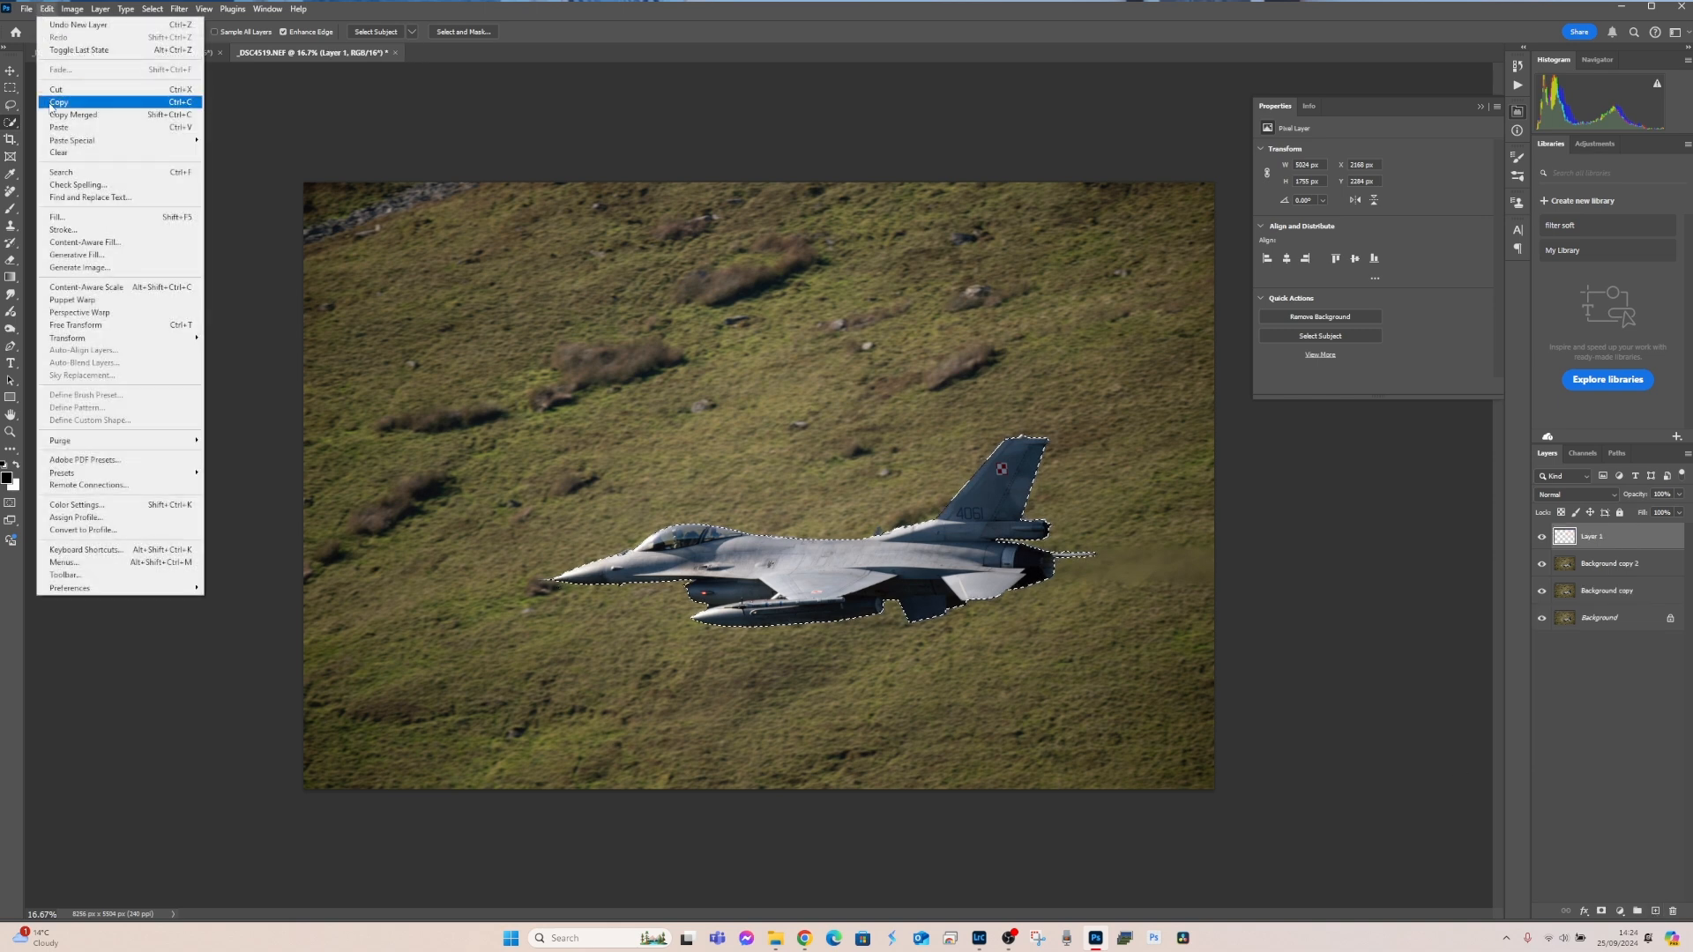
click(59, 127)
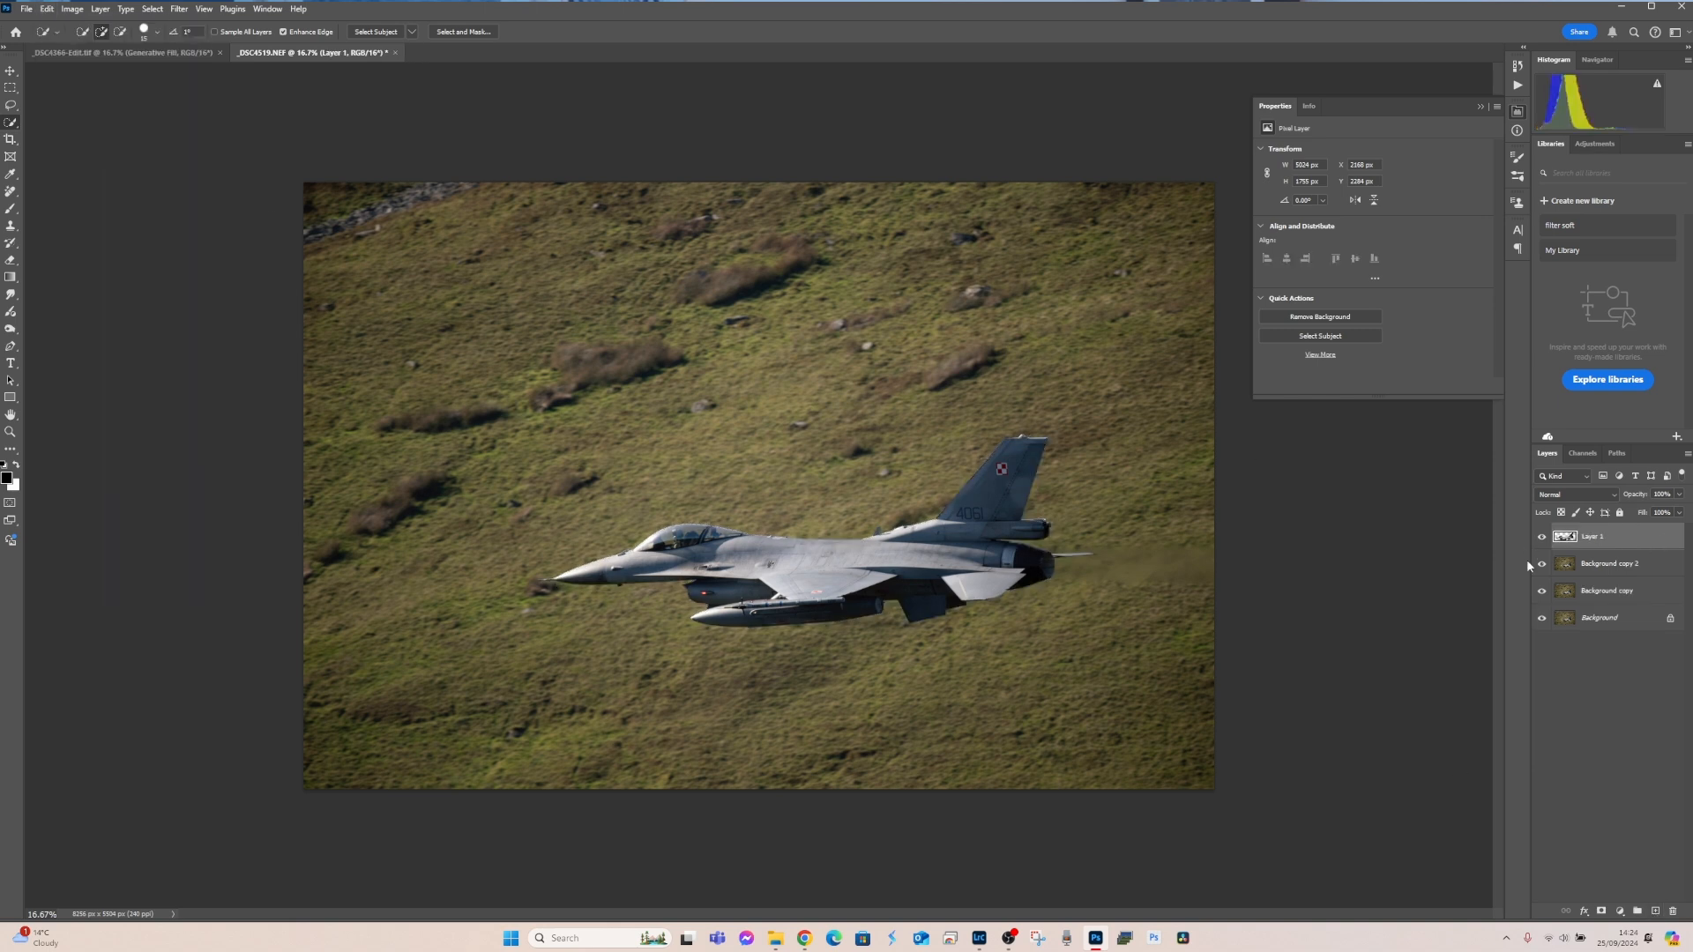
Hide Background, Background copy and Background copy 2, leaving only the jet cutout layer shown
click(1542, 591)
click(1542, 618)
click(1542, 564)
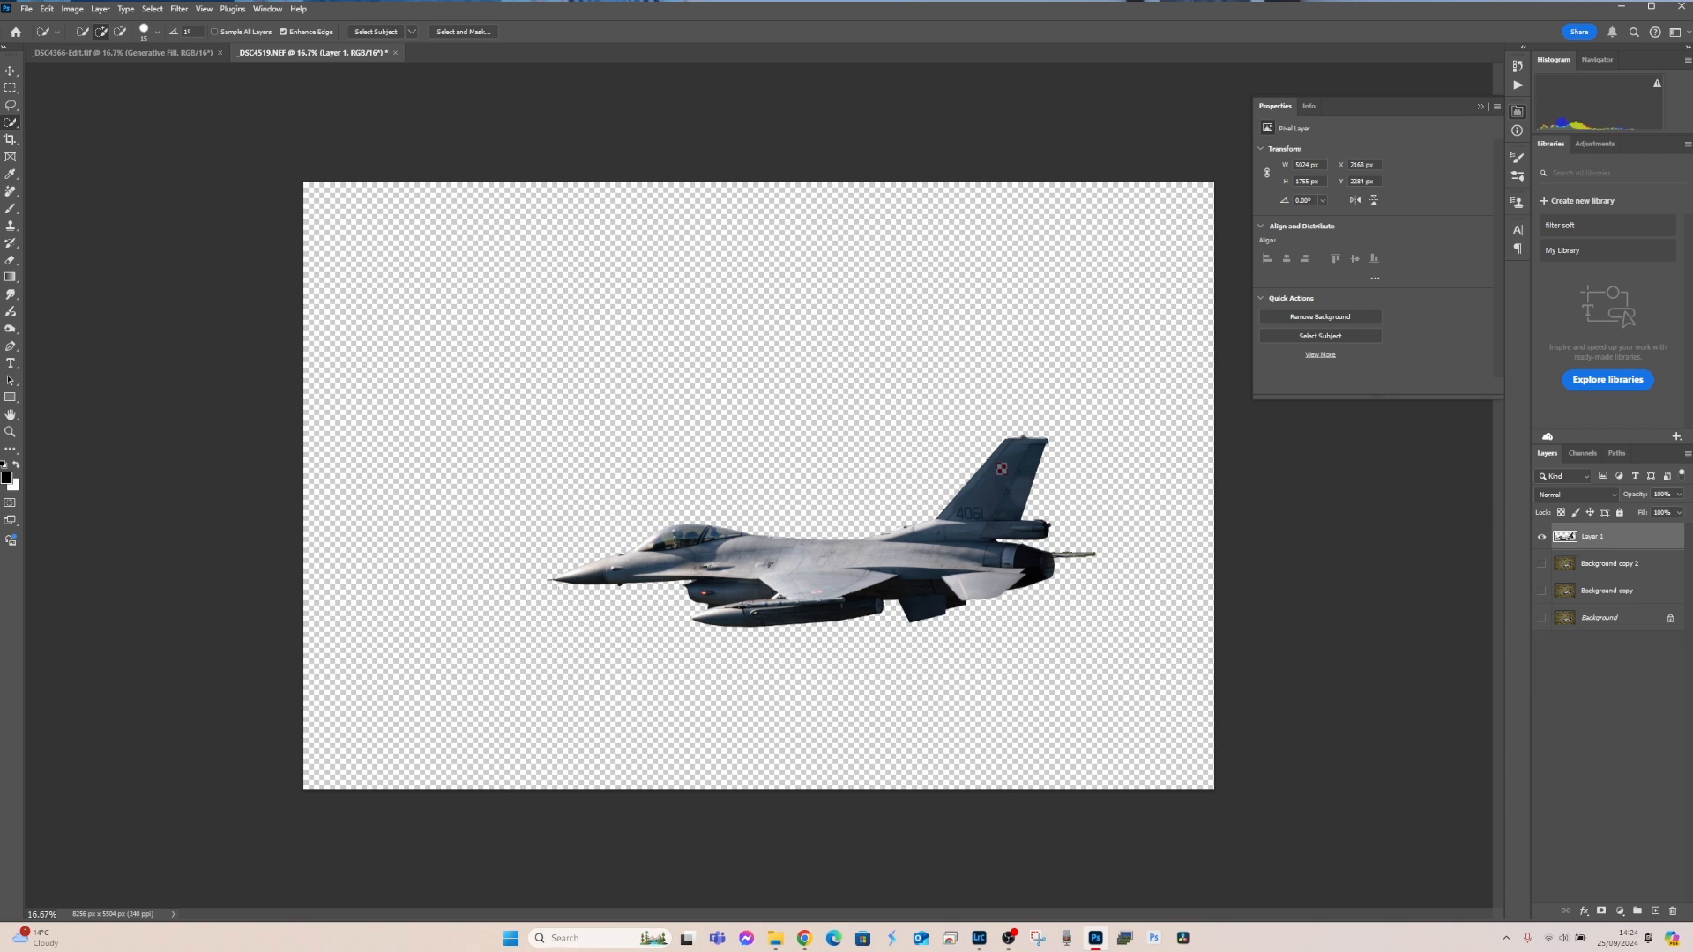
Add a layer mask to the jet cutout layer and set up a small black round brush with 100% hardness
key(ctrl+plus)
key(ctrl+plus)
key(ctrl+plus)
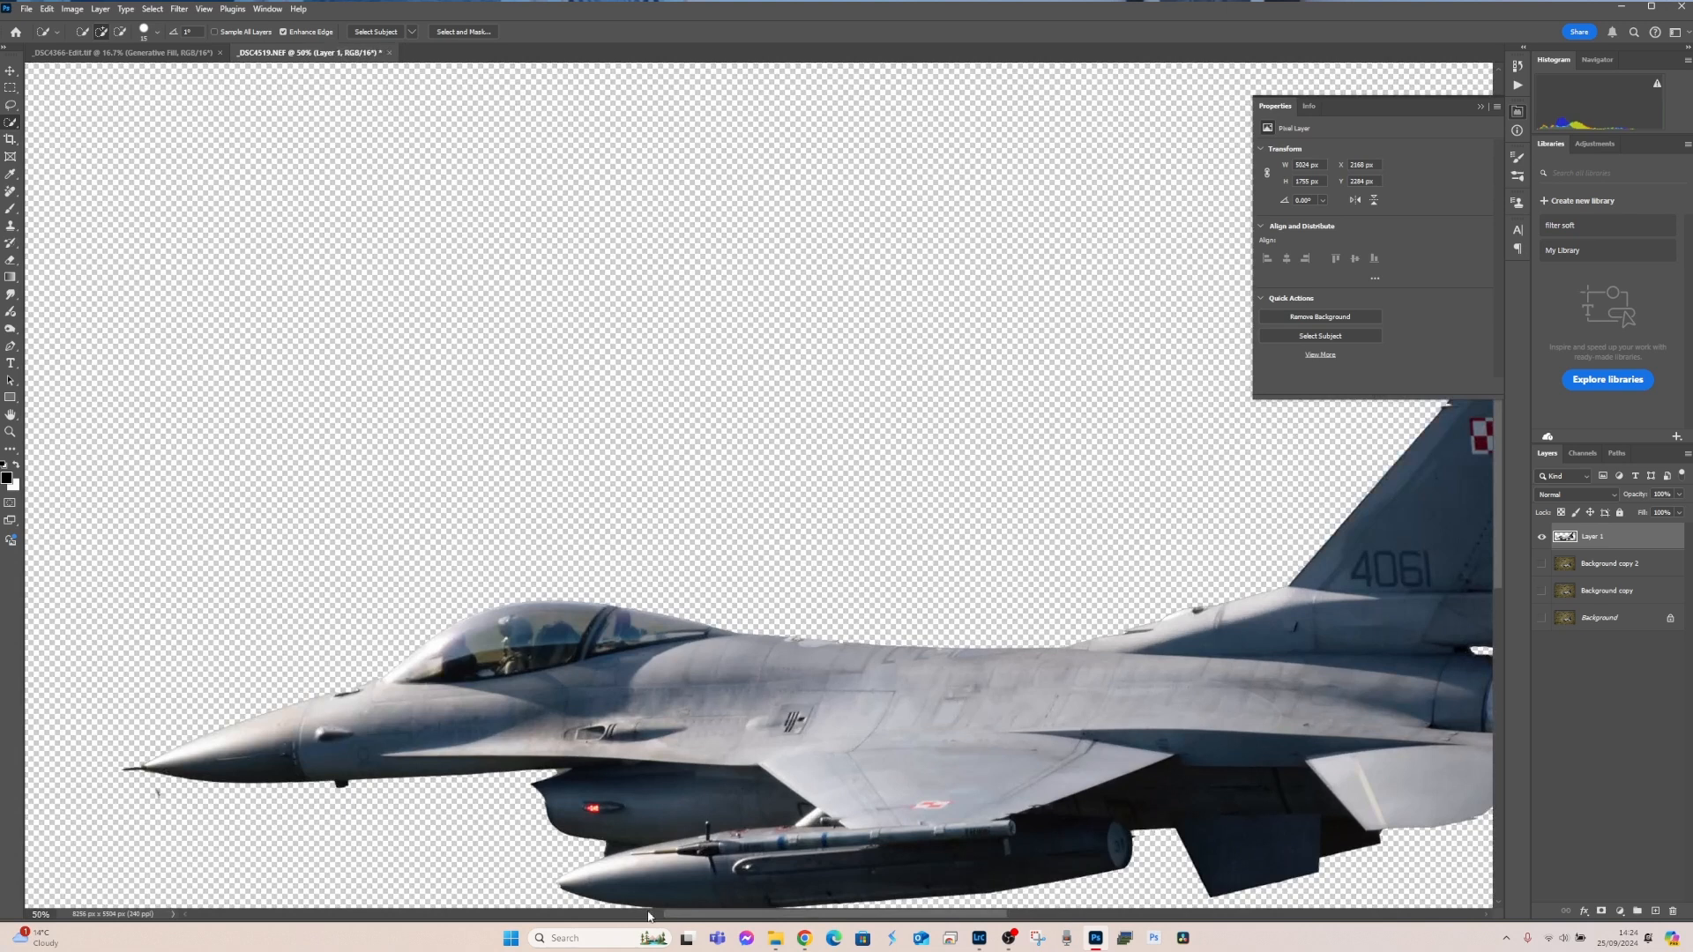
drag(693, 917, 895, 920)
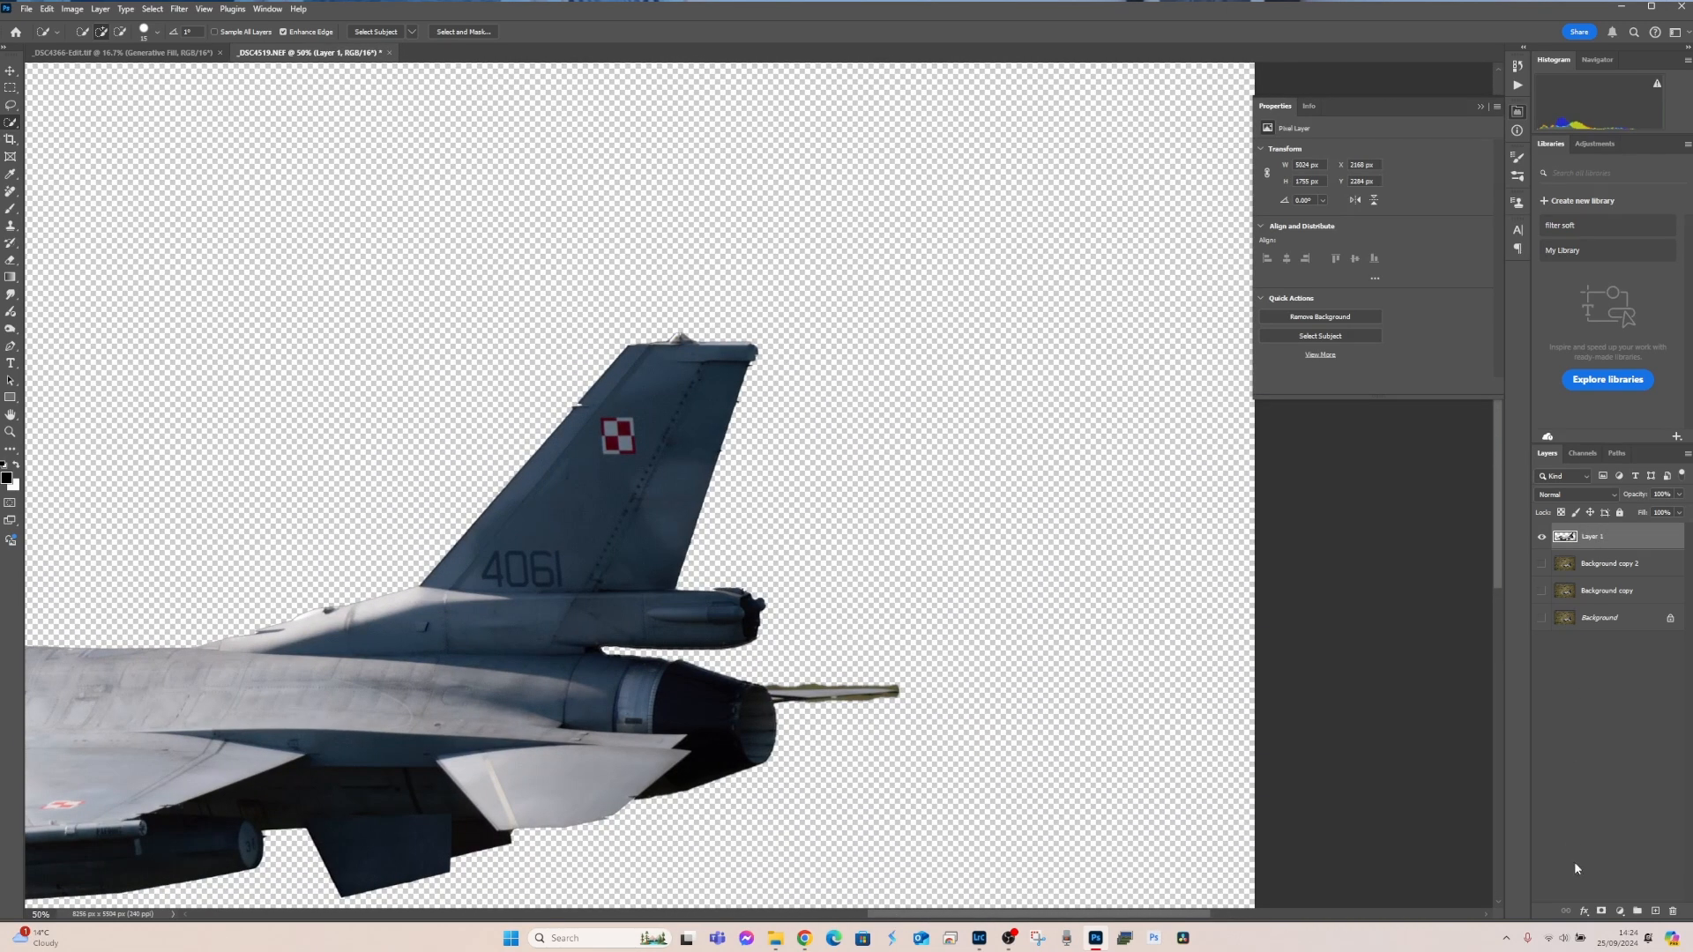
click(1601, 912)
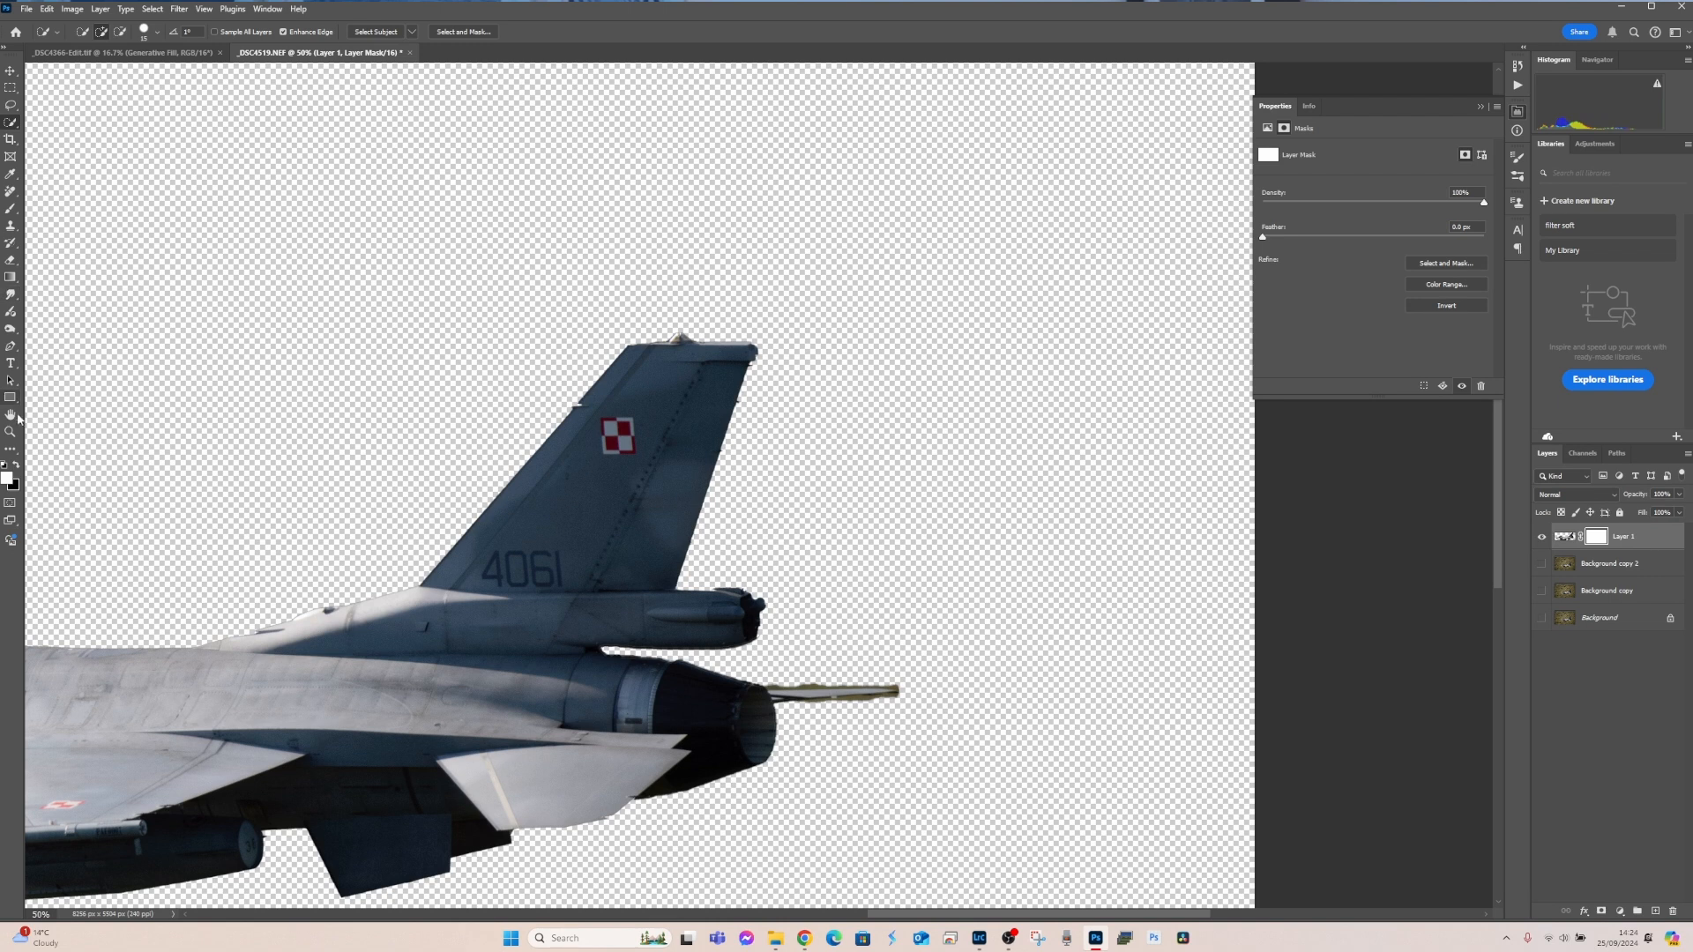
click(11, 209)
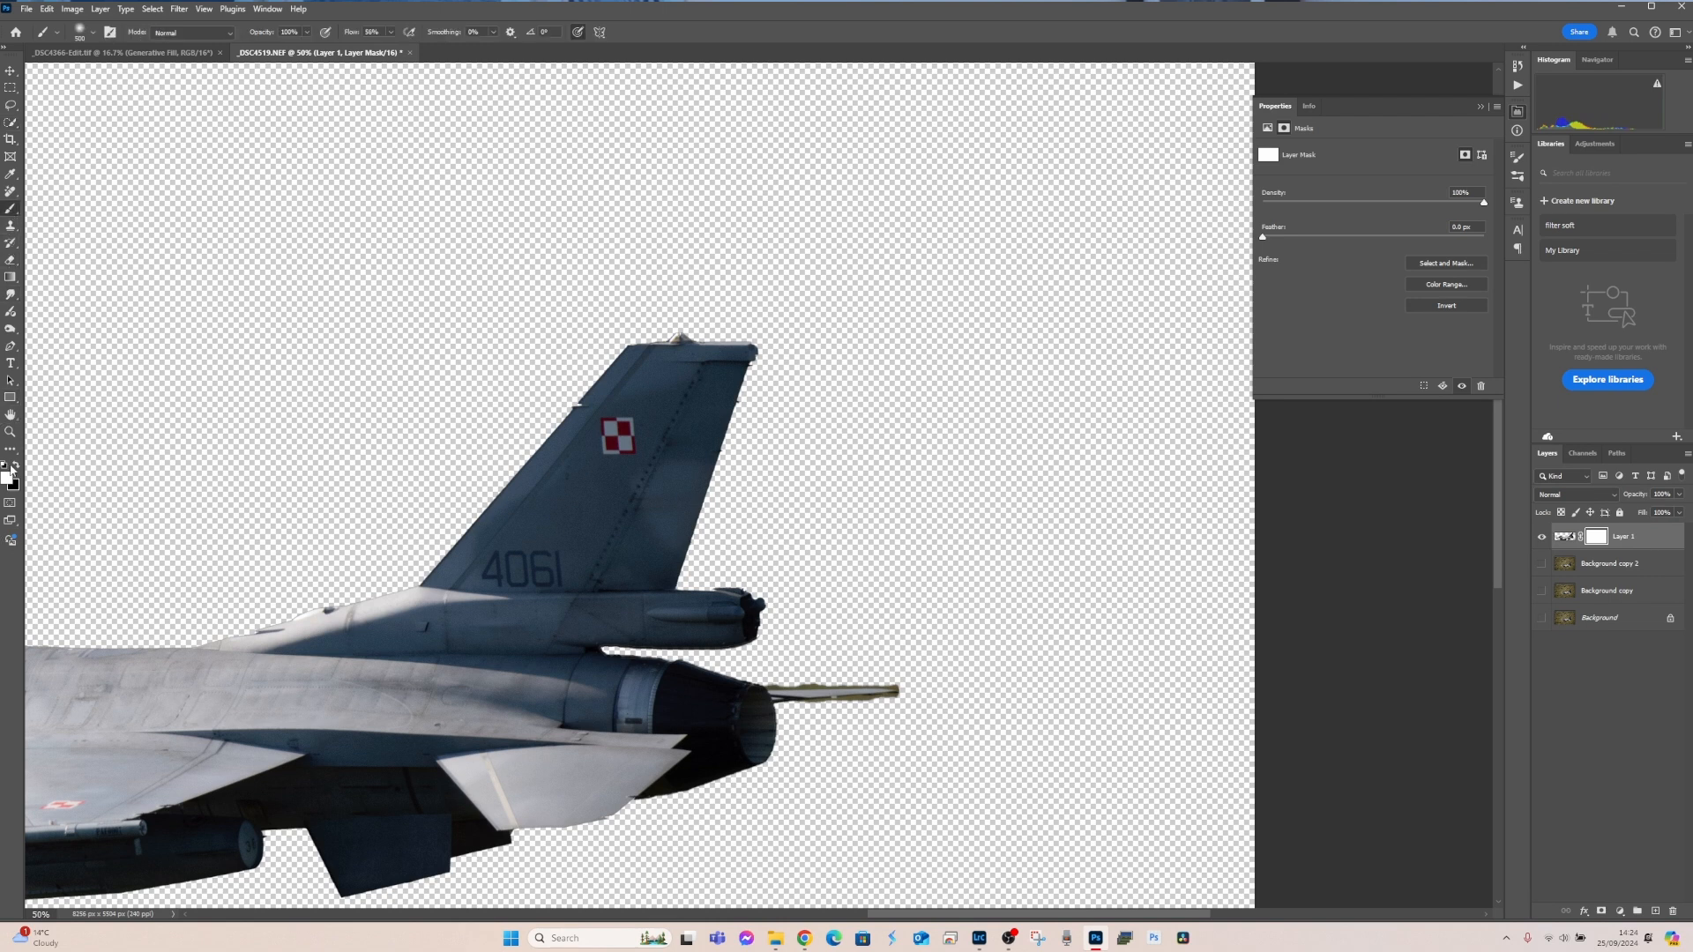
click(15, 464)
click(86, 31)
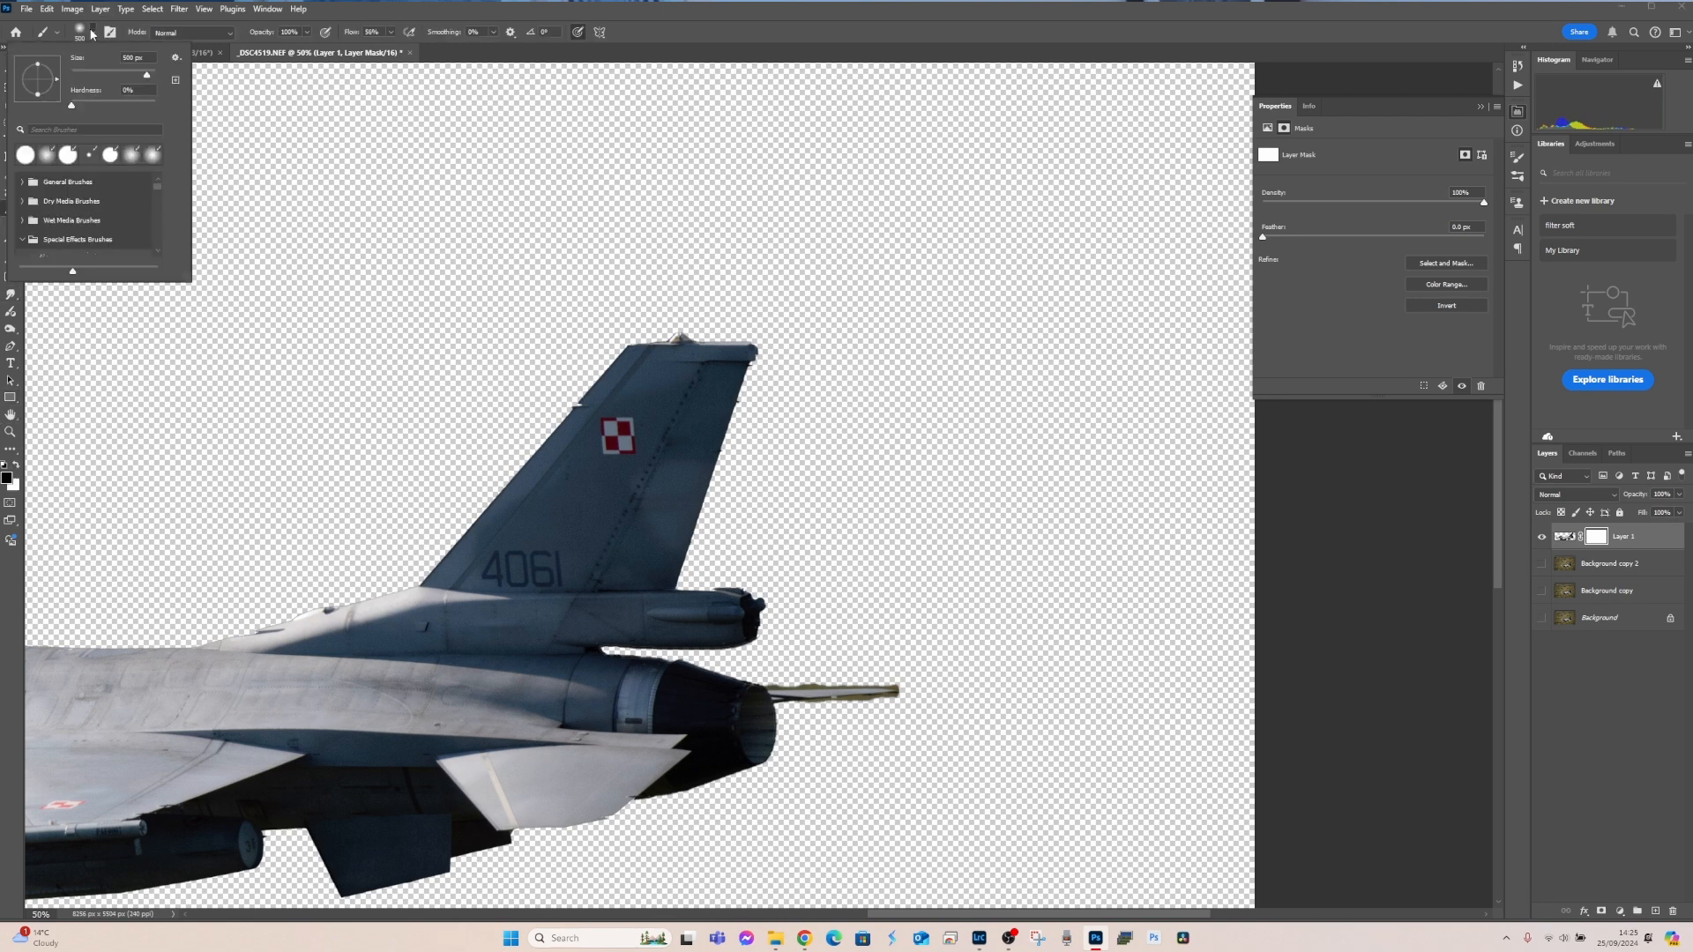
click(68, 159)
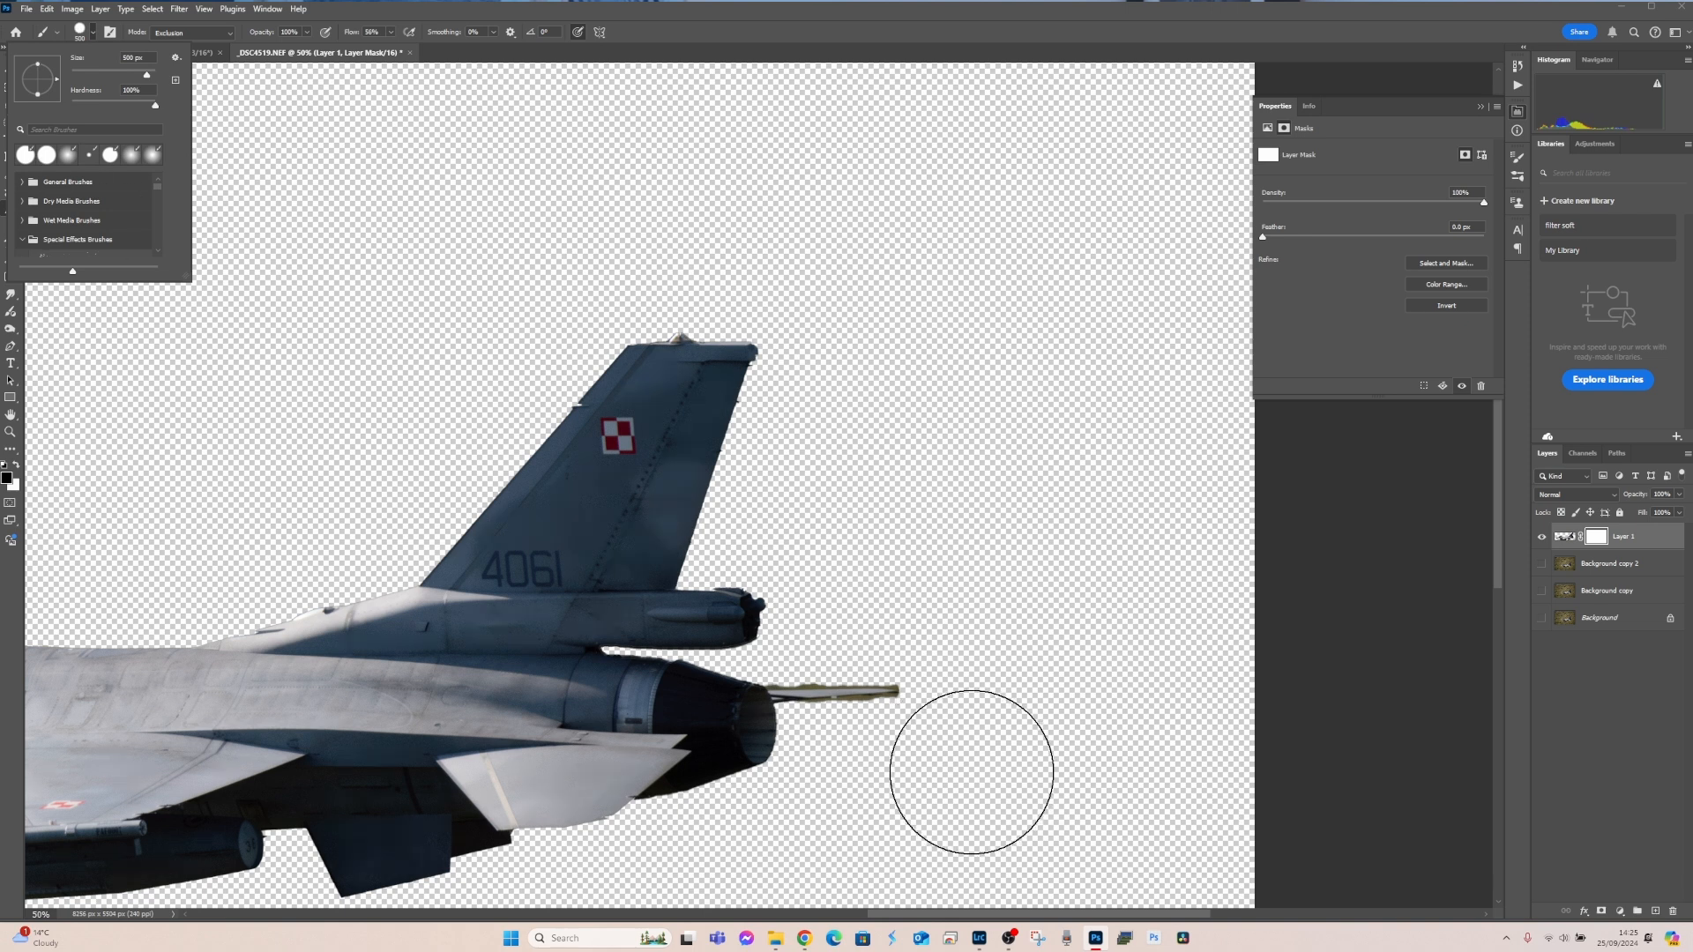
drag(146, 74, 86, 74)
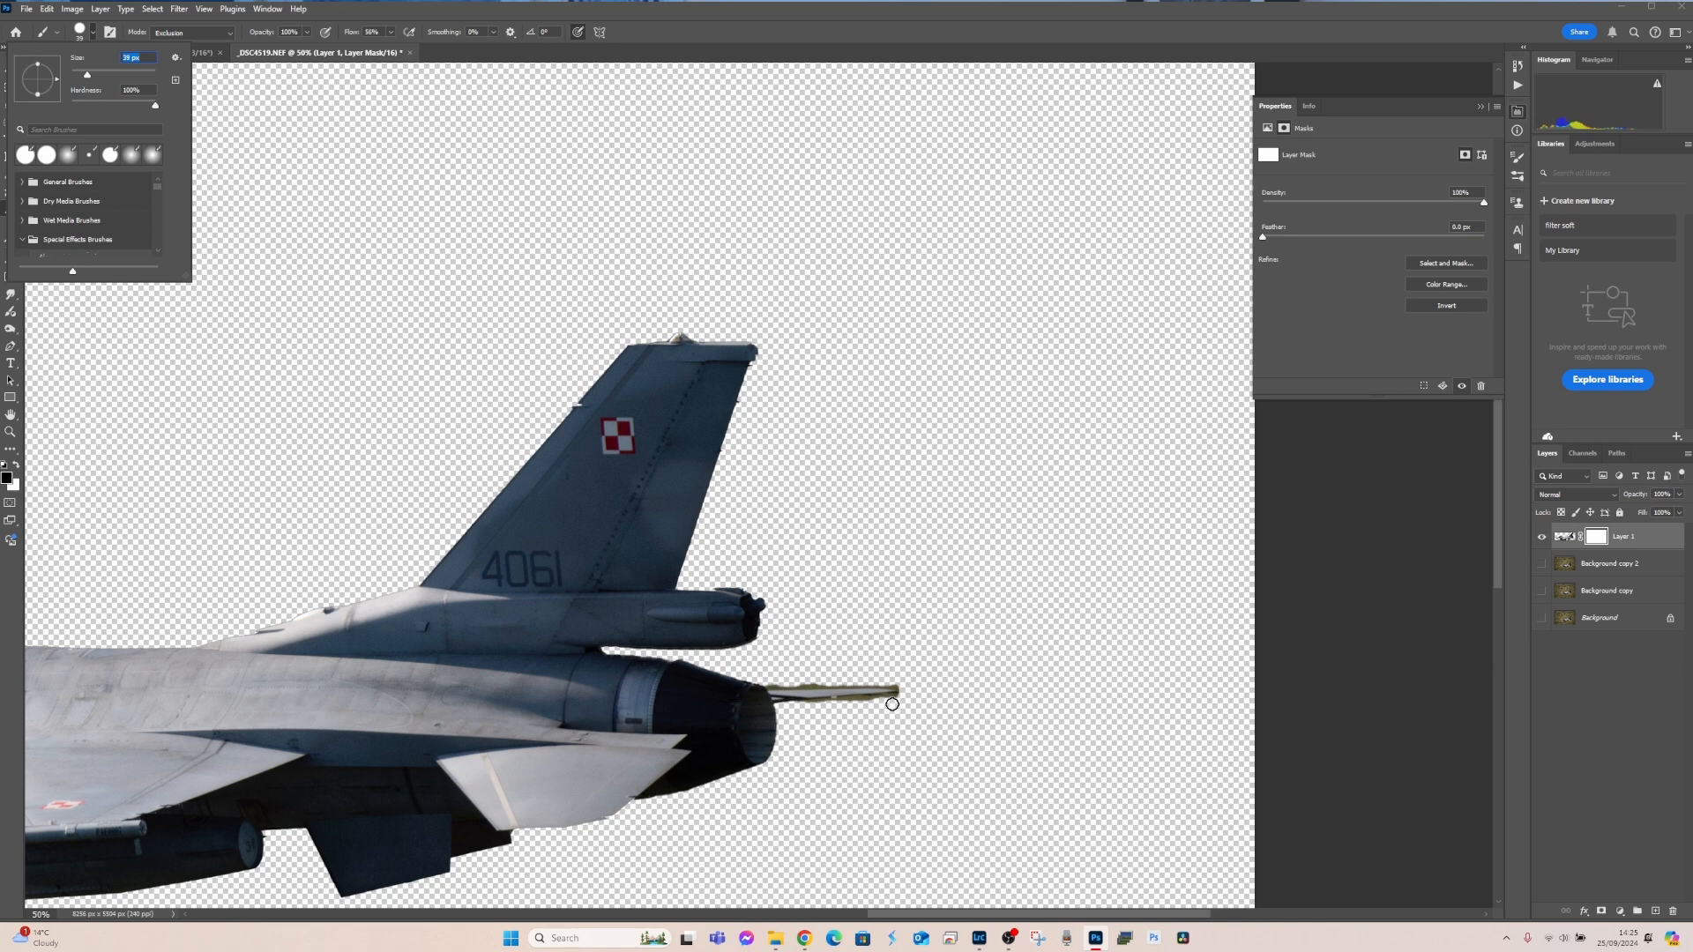
Mask out the leftover grass fringe above and below the tail probe with straight brush strokes, and check the jet's other edges
click(895, 702)
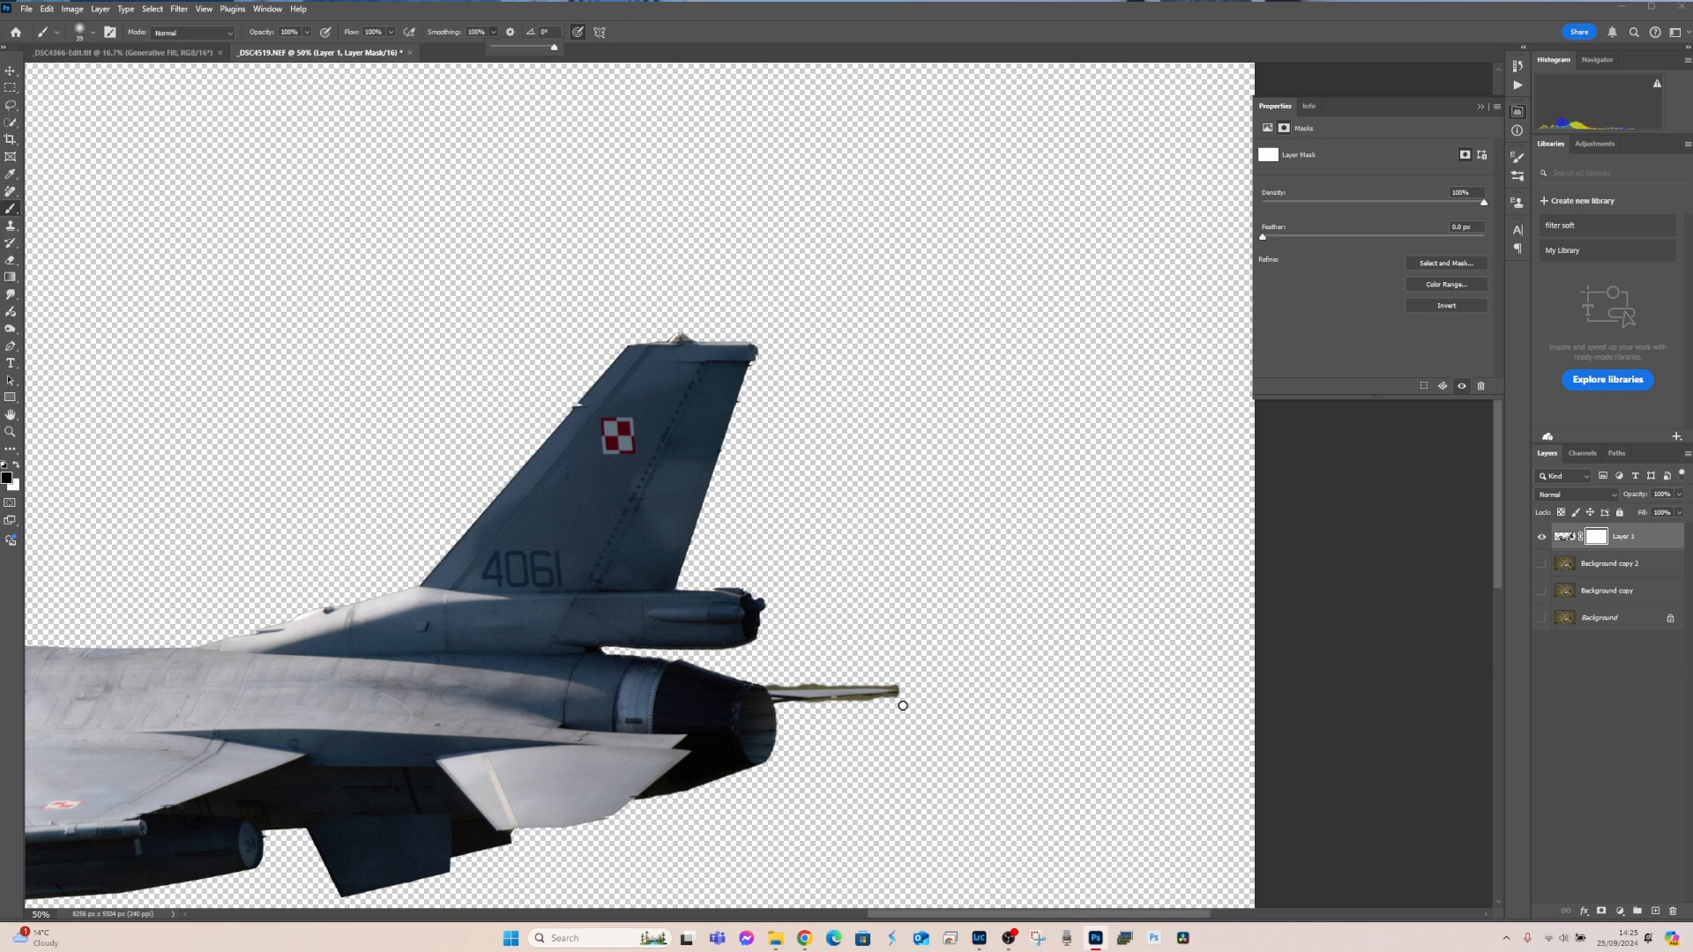
click(902, 705)
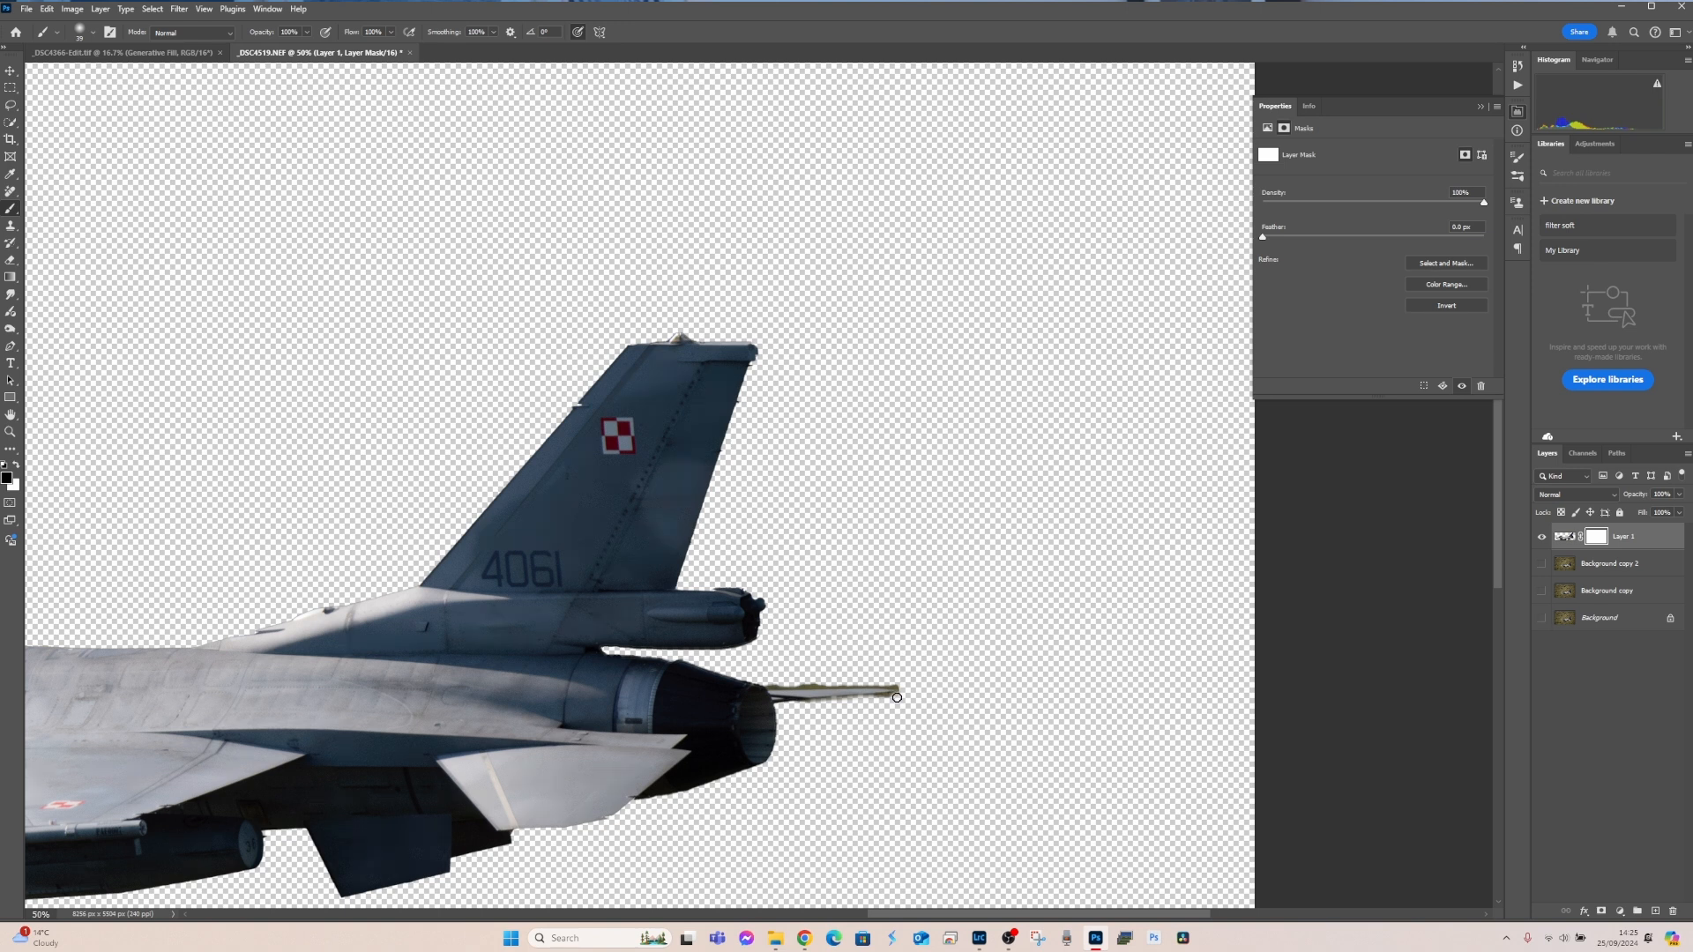
shift+click(805, 707)
shift+click(898, 681)
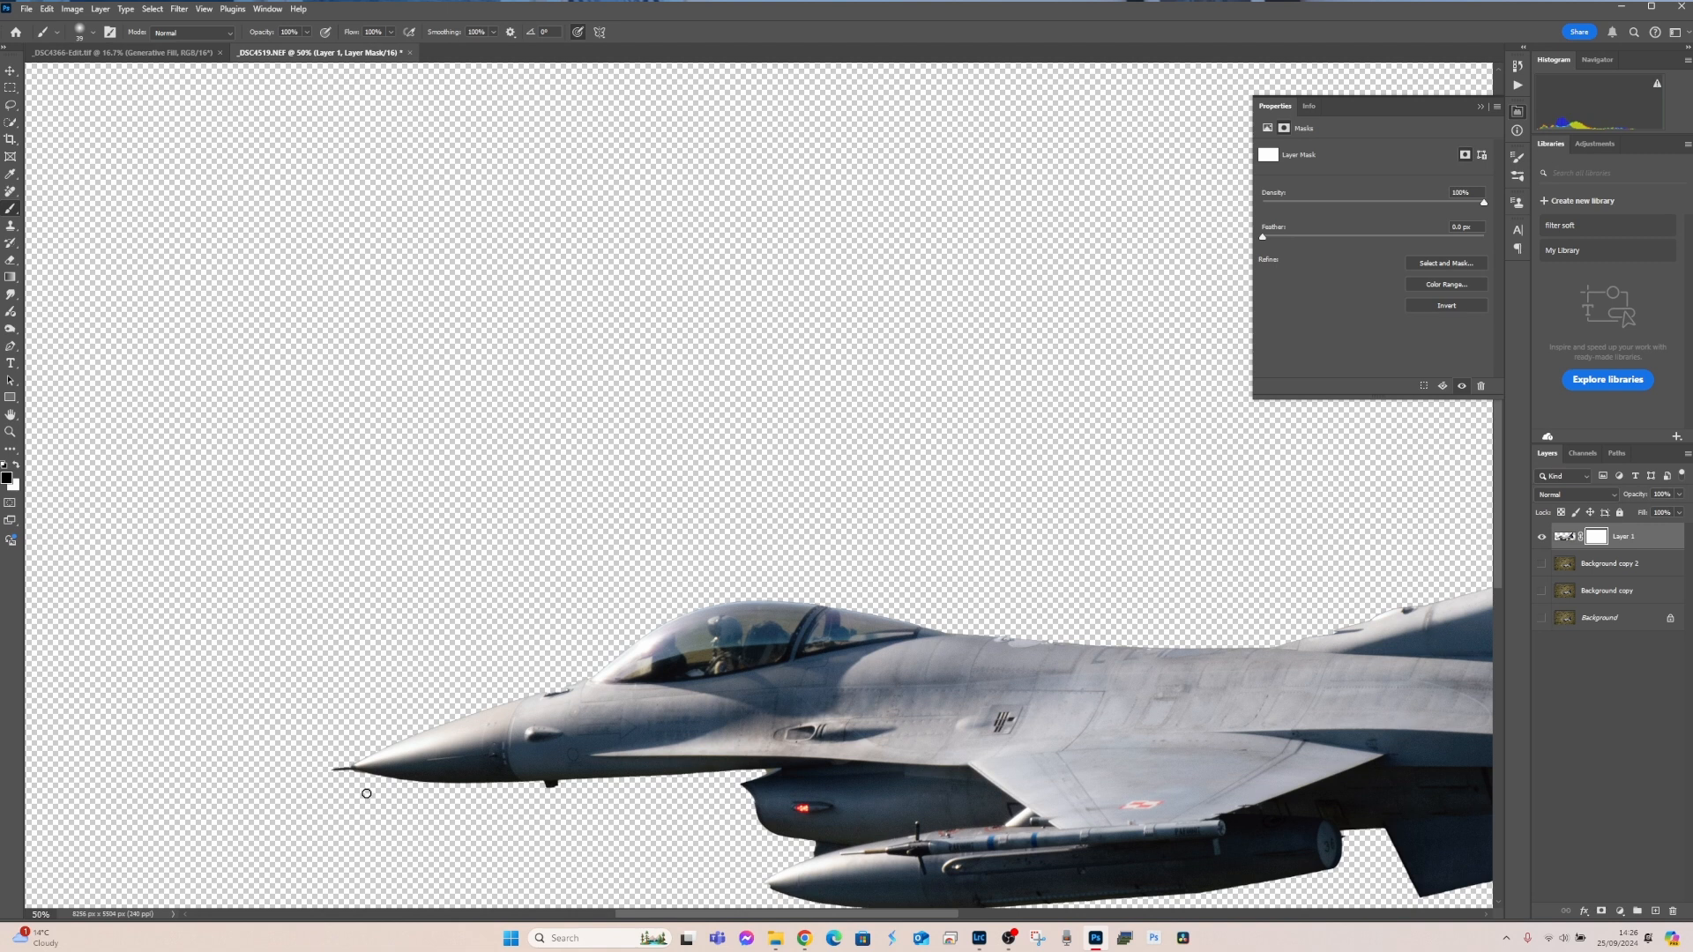
drag(923, 914, 1049, 927)
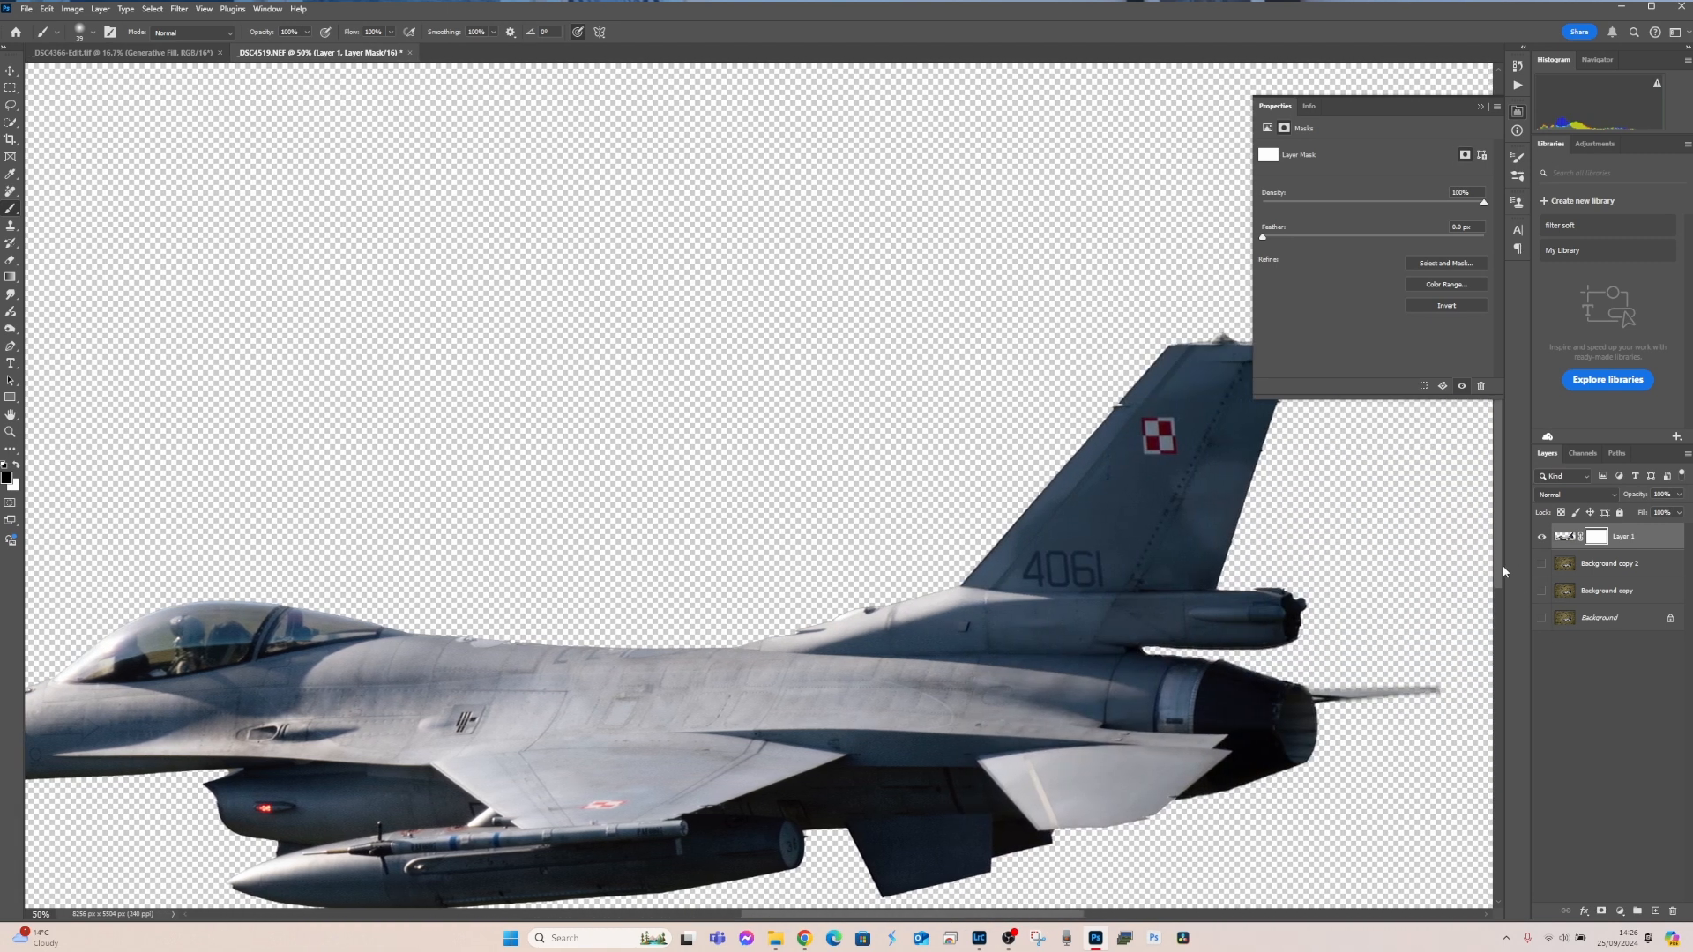
mouse_move(1496, 573)
mouse_down()
mouse_move(1498, 609)
mouse_move(1499, 582)
mouse_up()
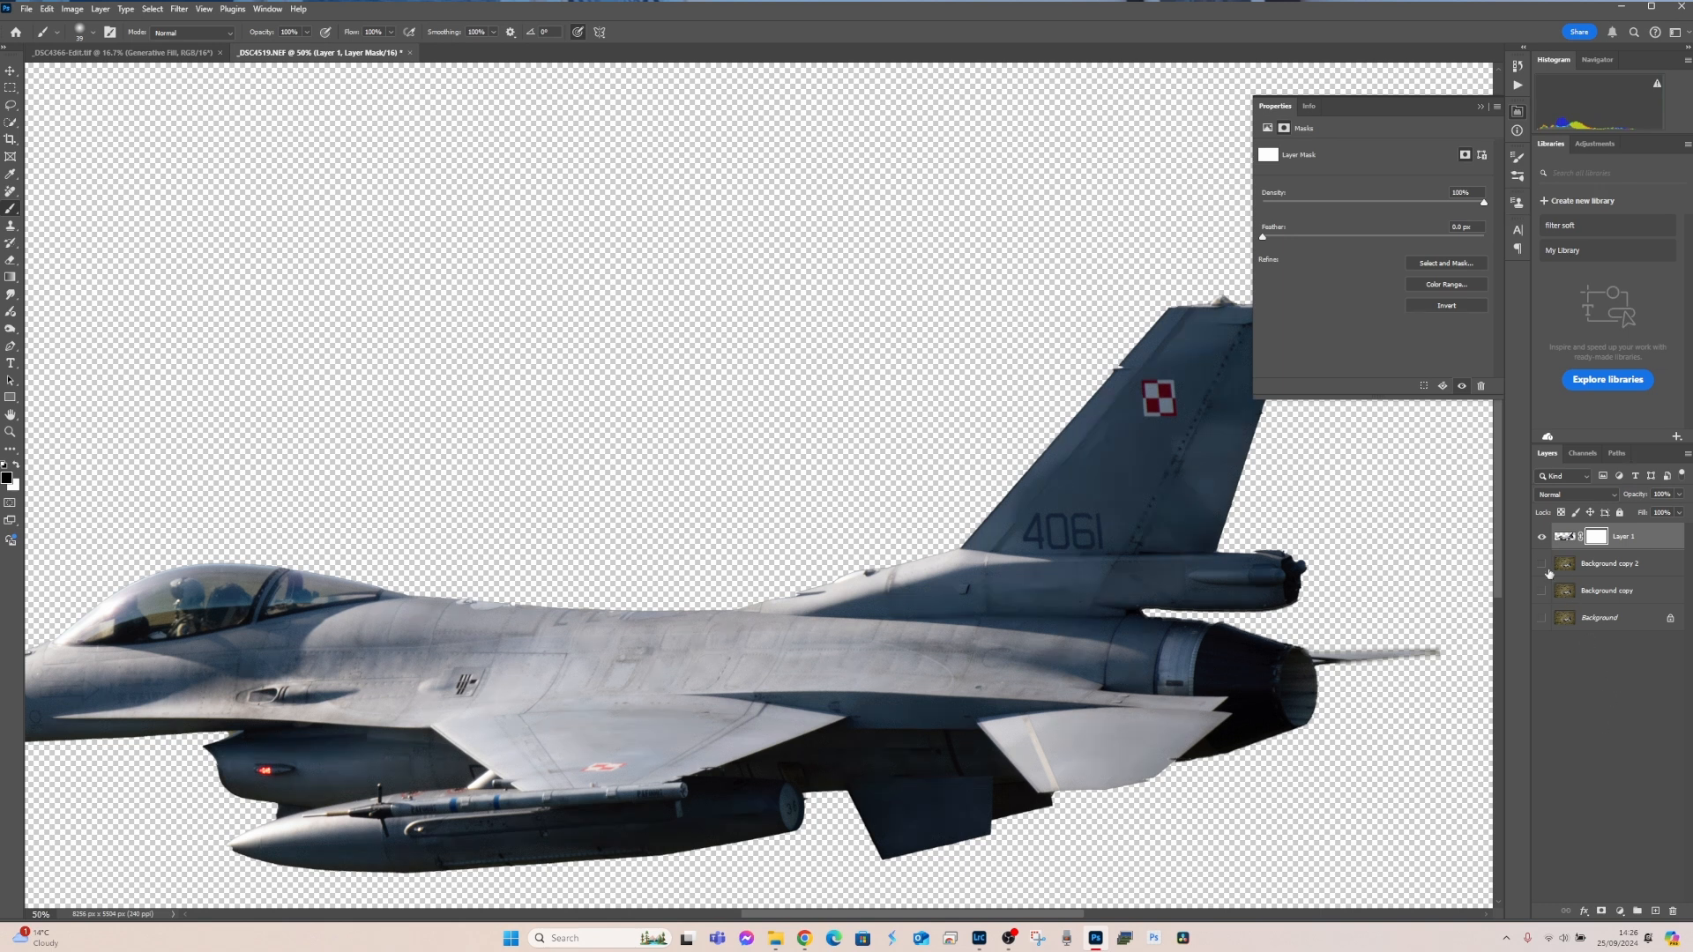
Hide the jet cutout layer and show Background copy 2 with the whole image in view
key(ctrl+0)
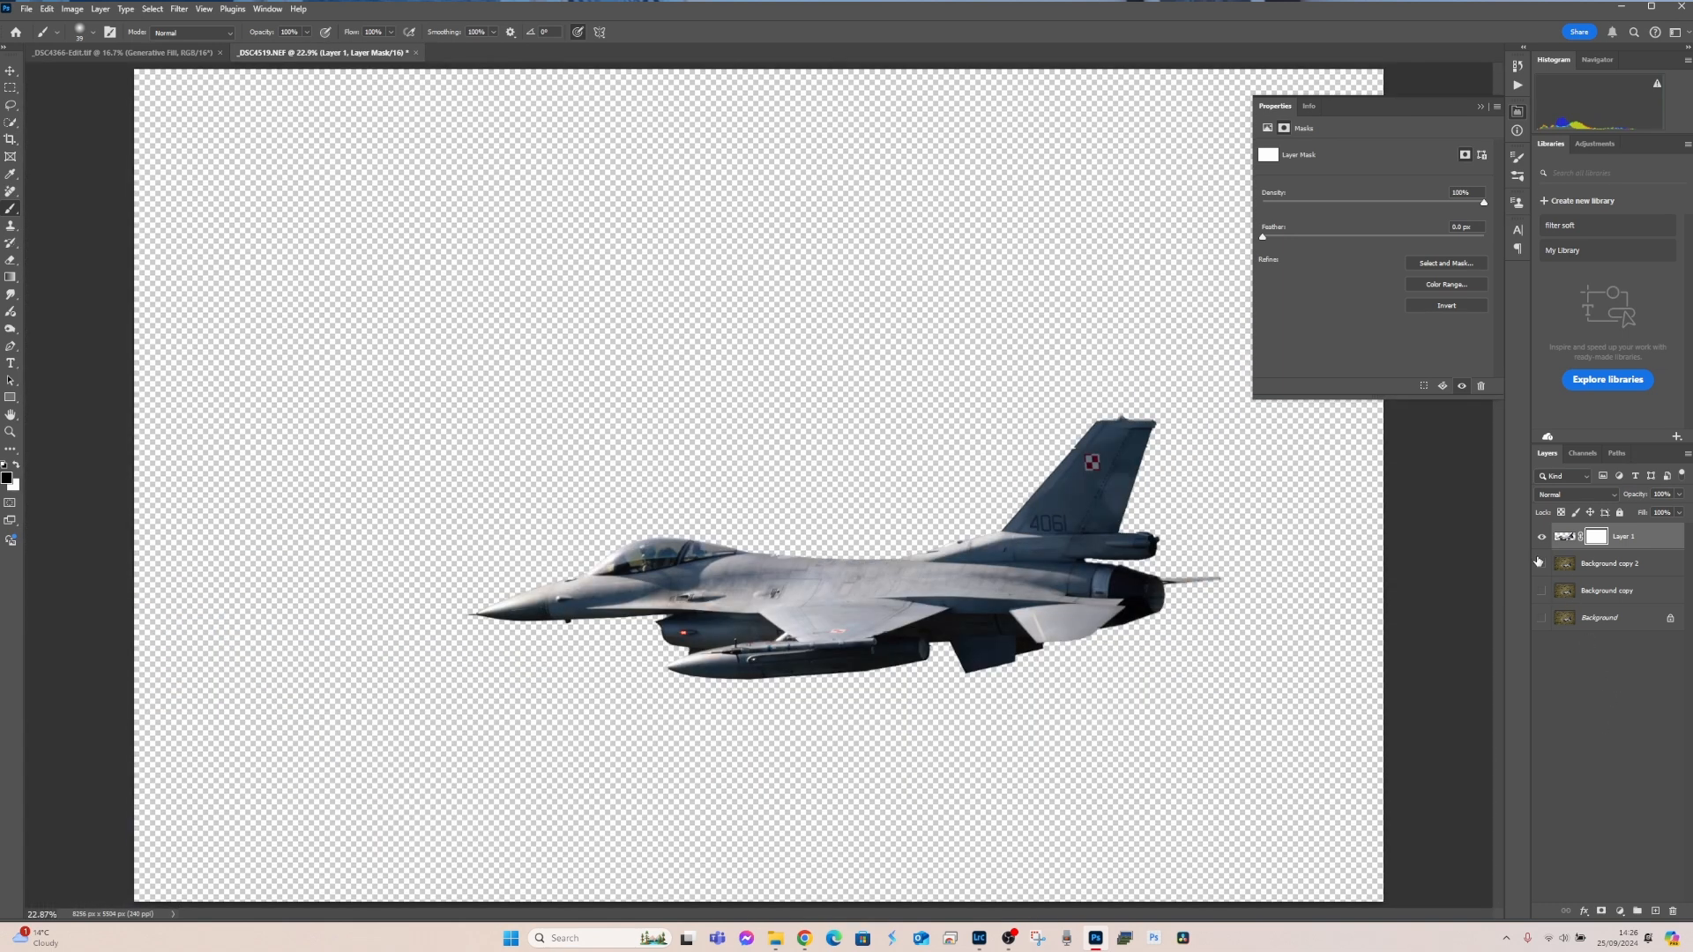
click(1542, 537)
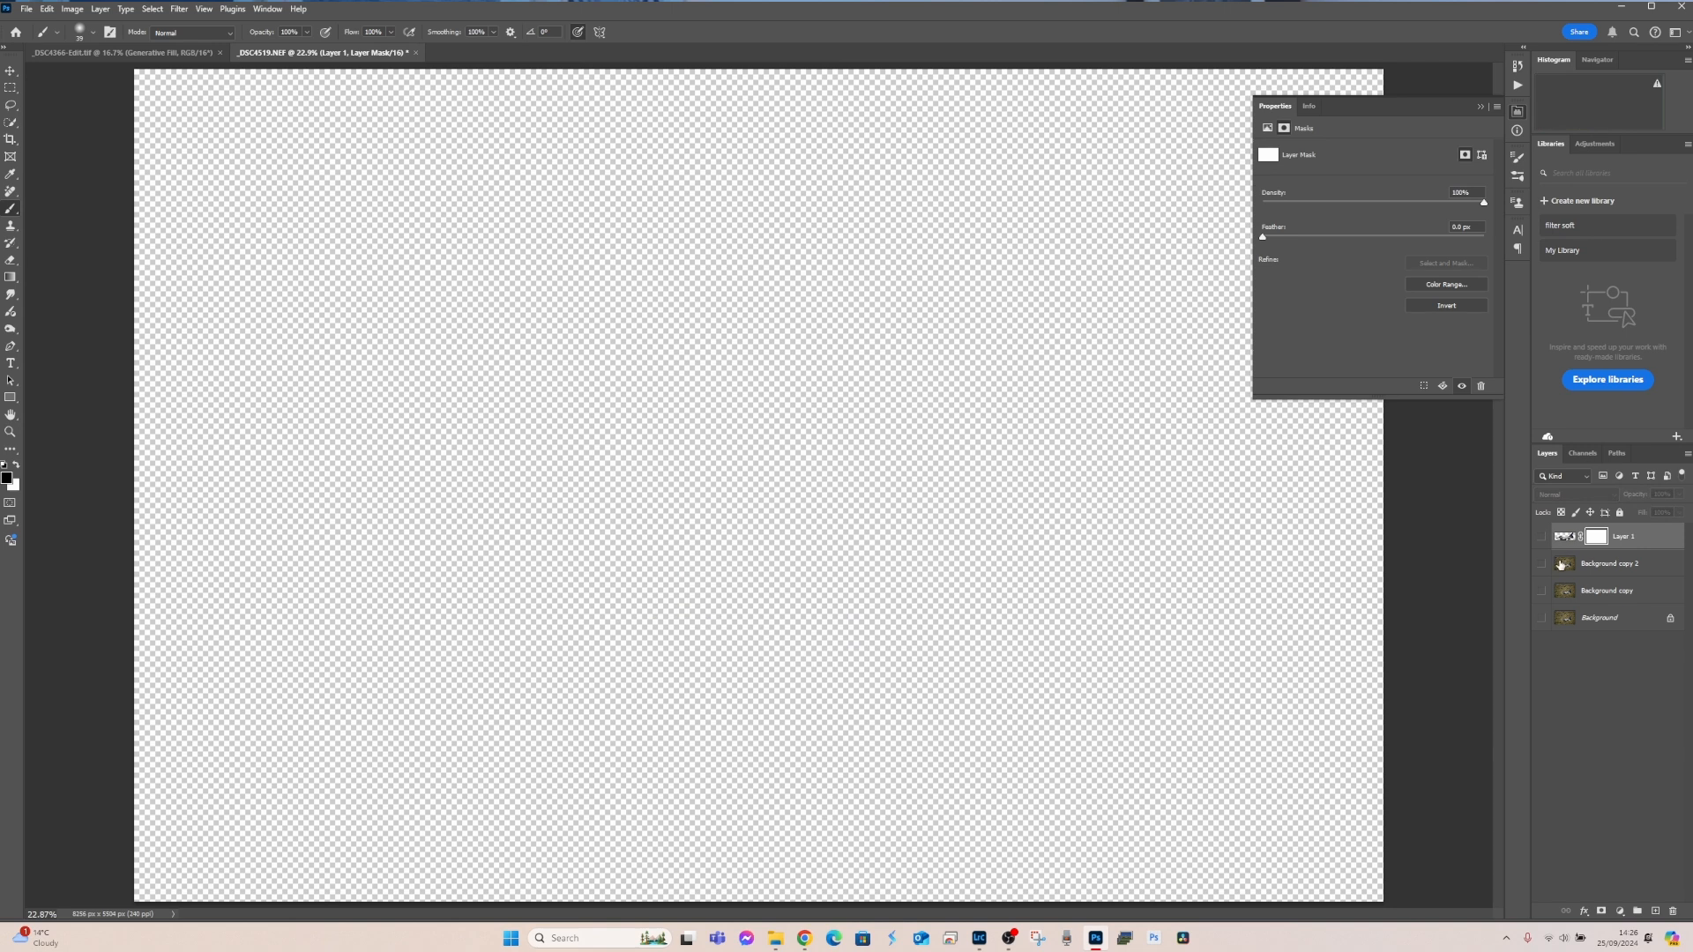
click(1542, 564)
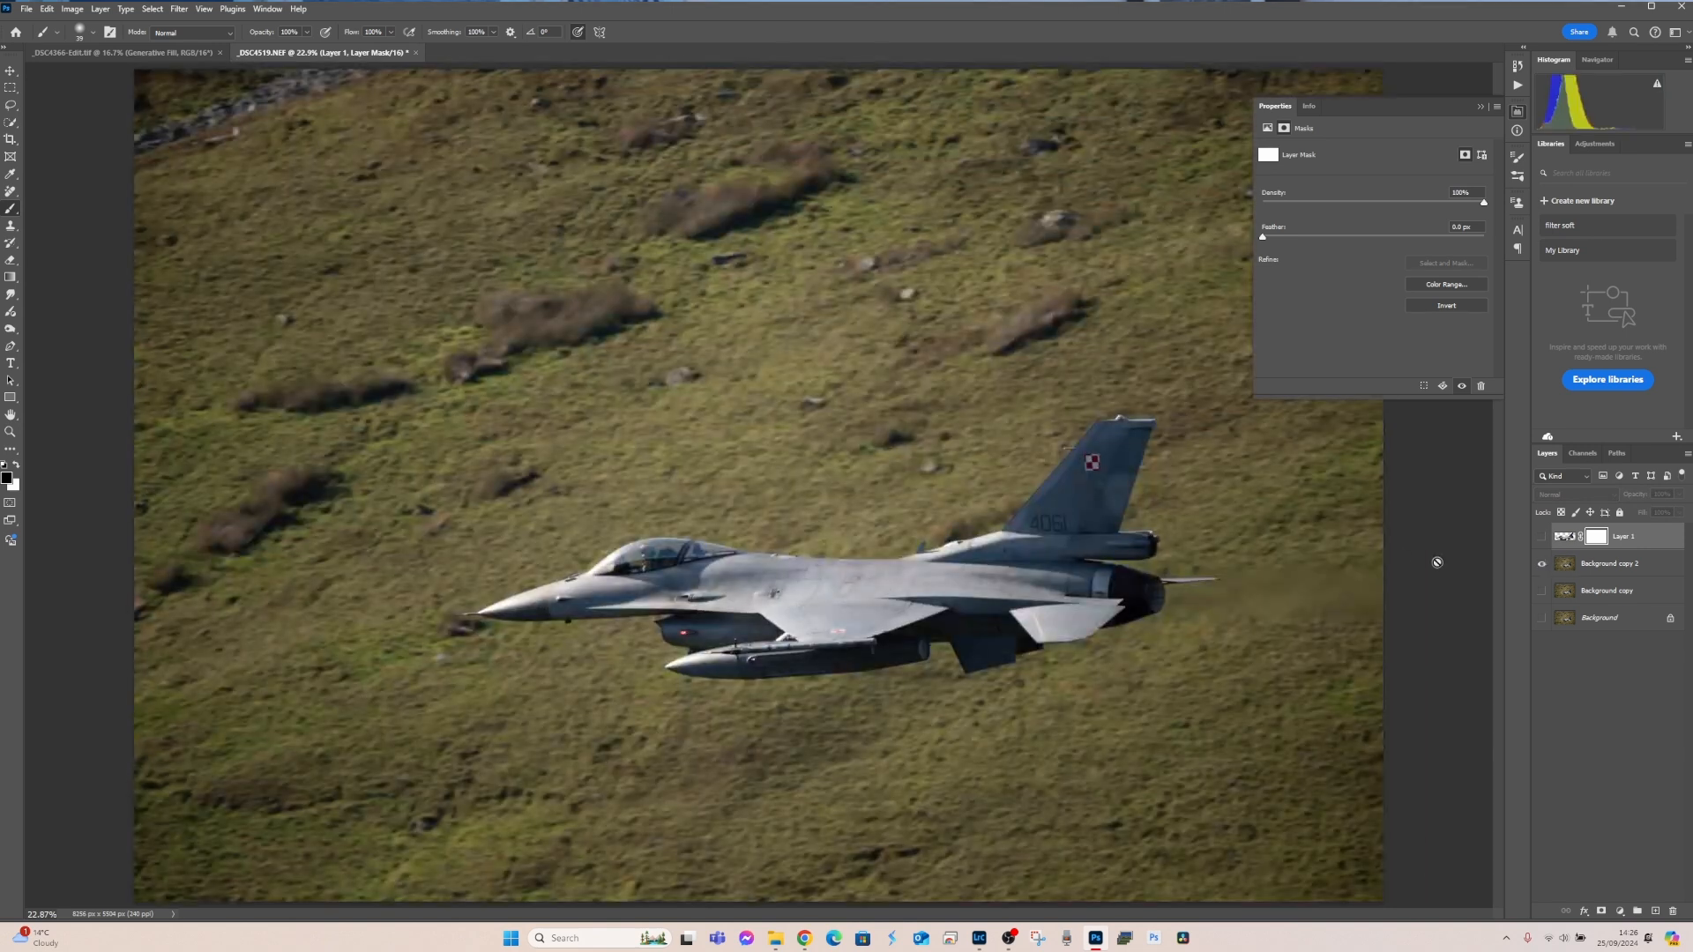
Draw a loose freehand lasso selection around the whole jet, including its tail fin and tail probe
click(1479, 109)
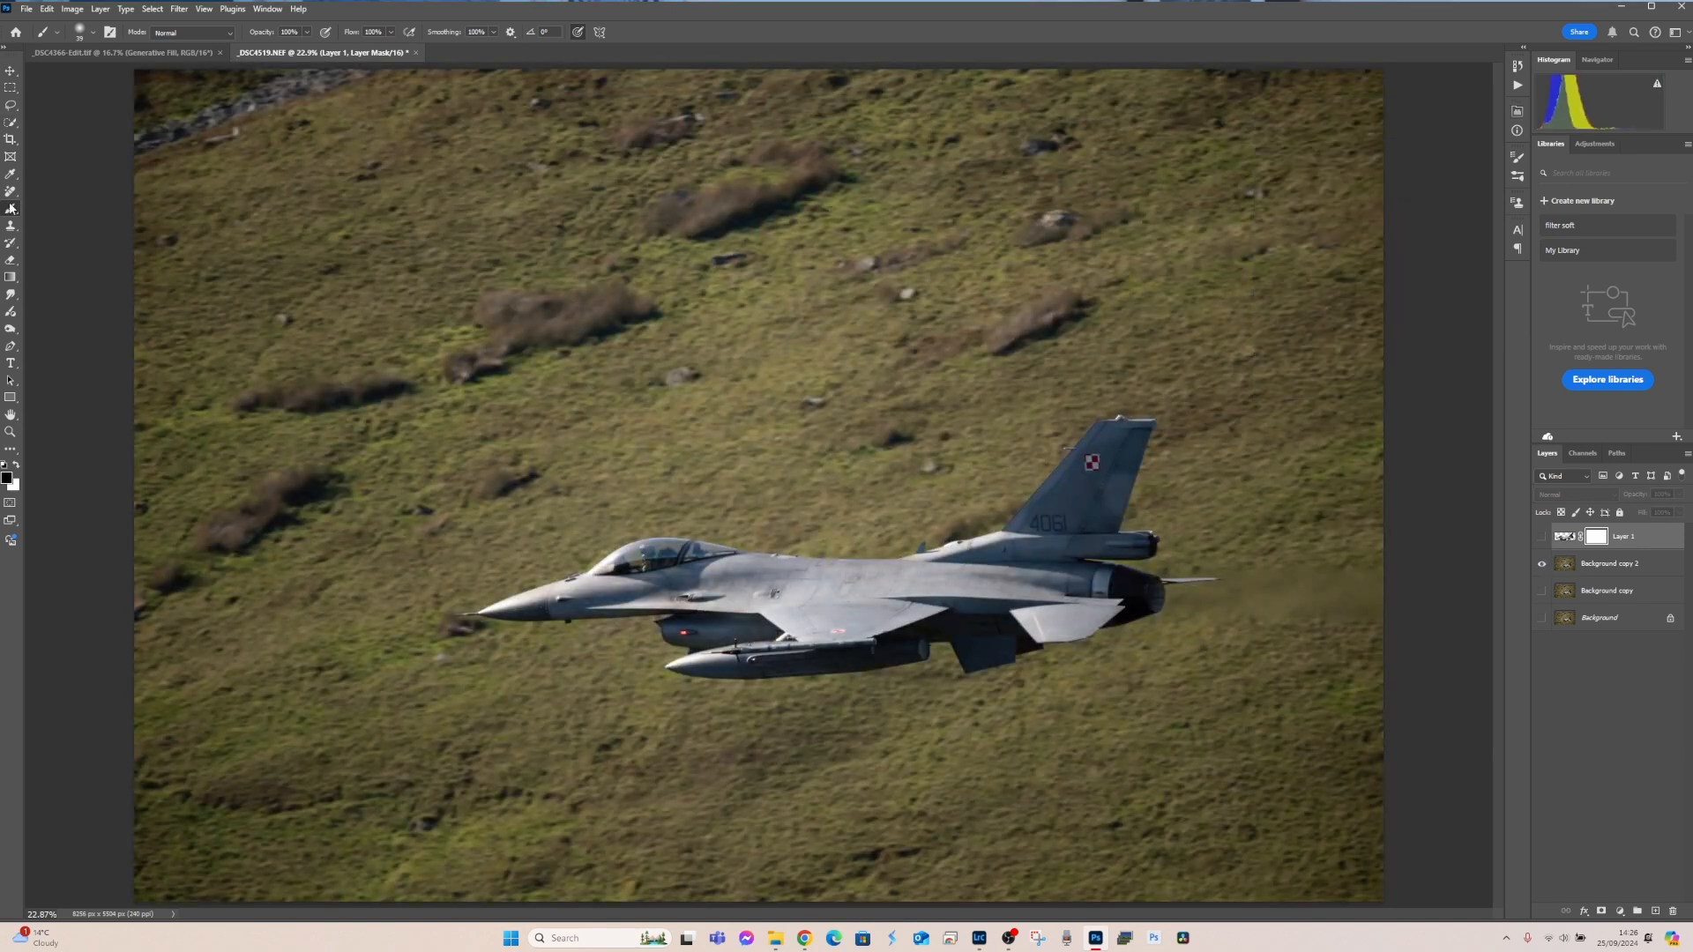
click(9, 106)
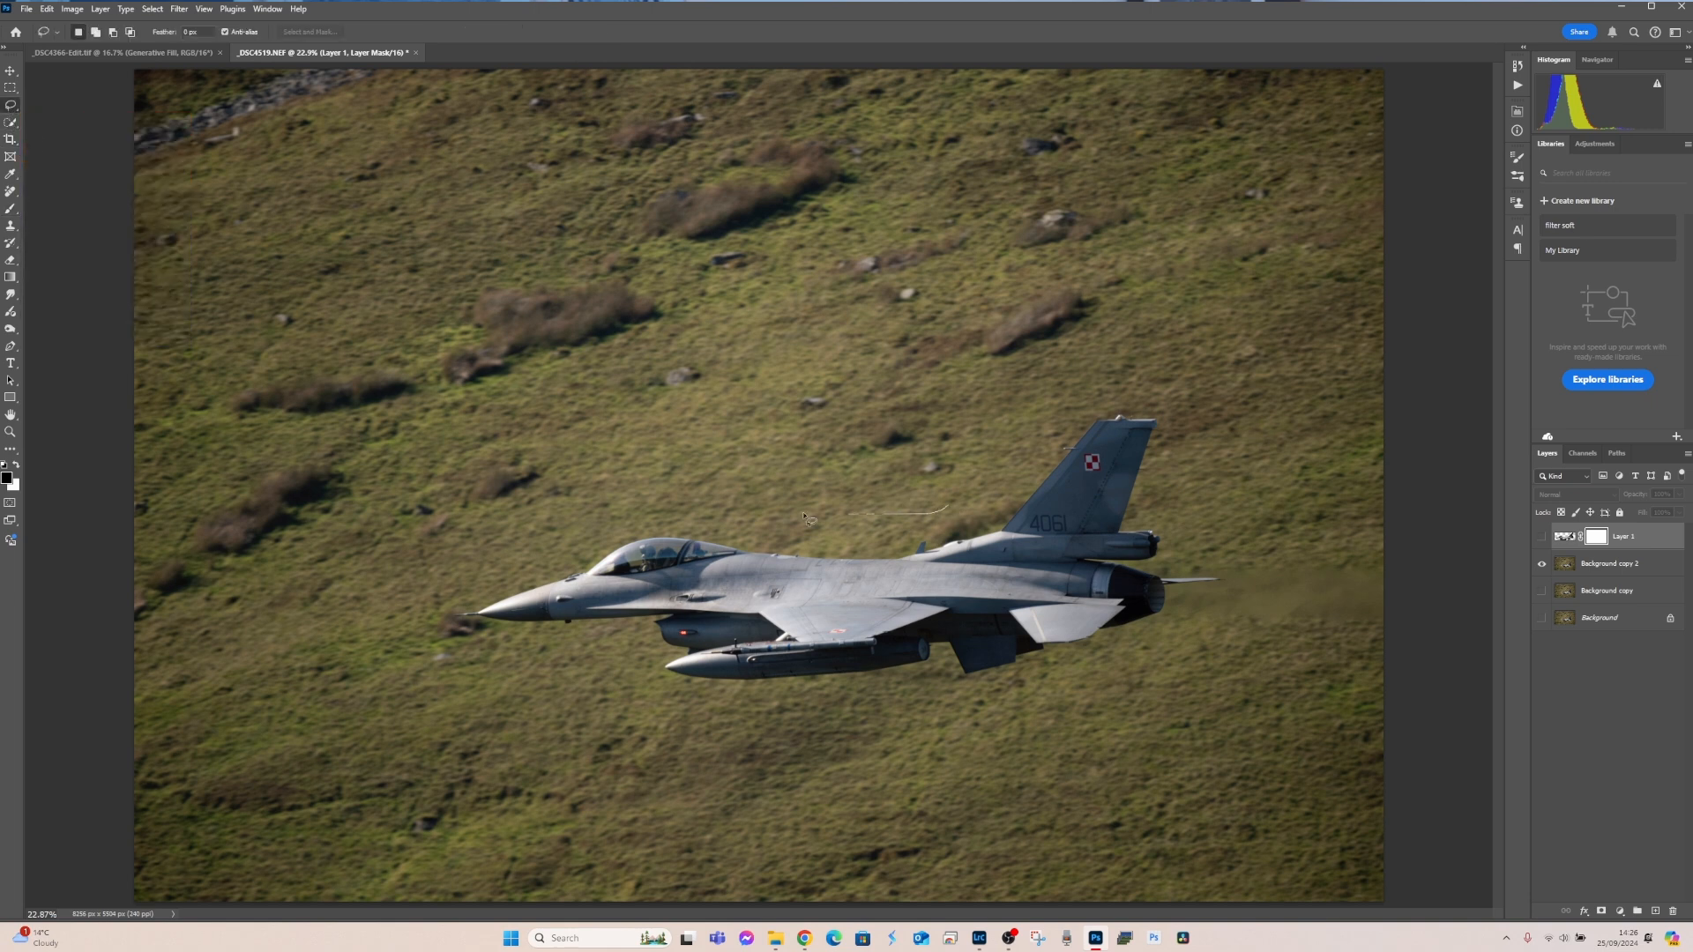
mouse_move(805, 518)
mouse_down()
mouse_move(629, 517)
mouse_move(477, 576)
mouse_up()
mouse_move(460, 661)
mouse_down()
mouse_move(602, 703)
mouse_move(1032, 733)
mouse_move(1257, 632)
mouse_move(1273, 573)
mouse_move(1161, 501)
mouse_up()
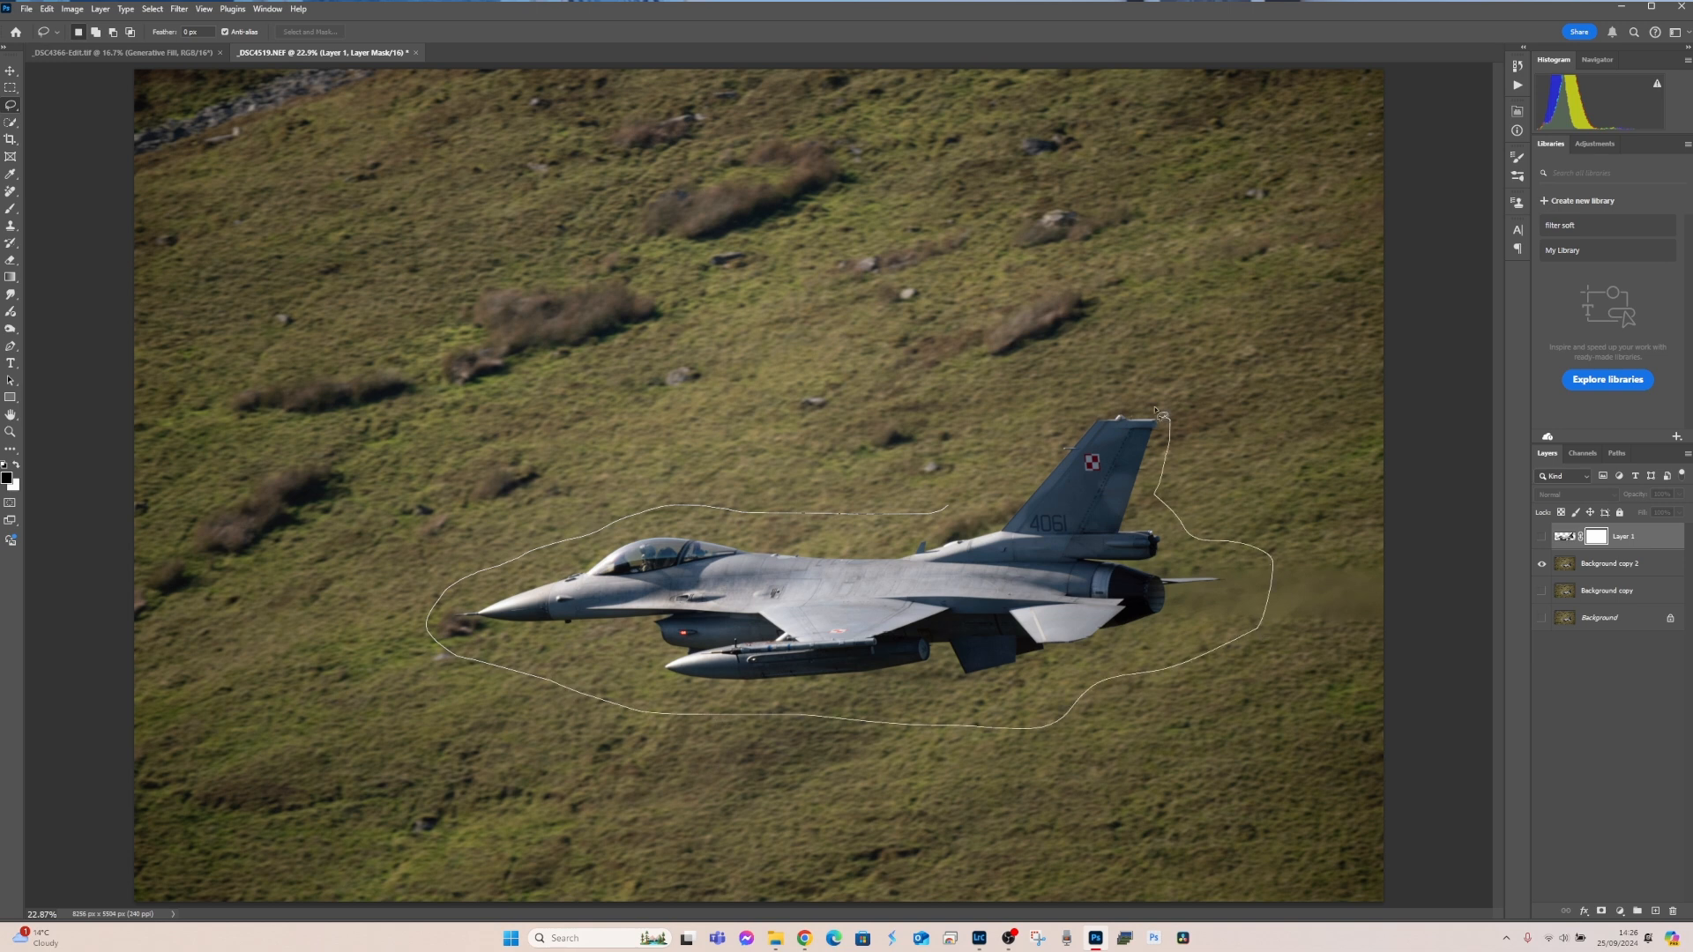
mouse_move(1159, 413)
mouse_down()
mouse_move(1070, 383)
mouse_move(933, 511)
mouse_up()
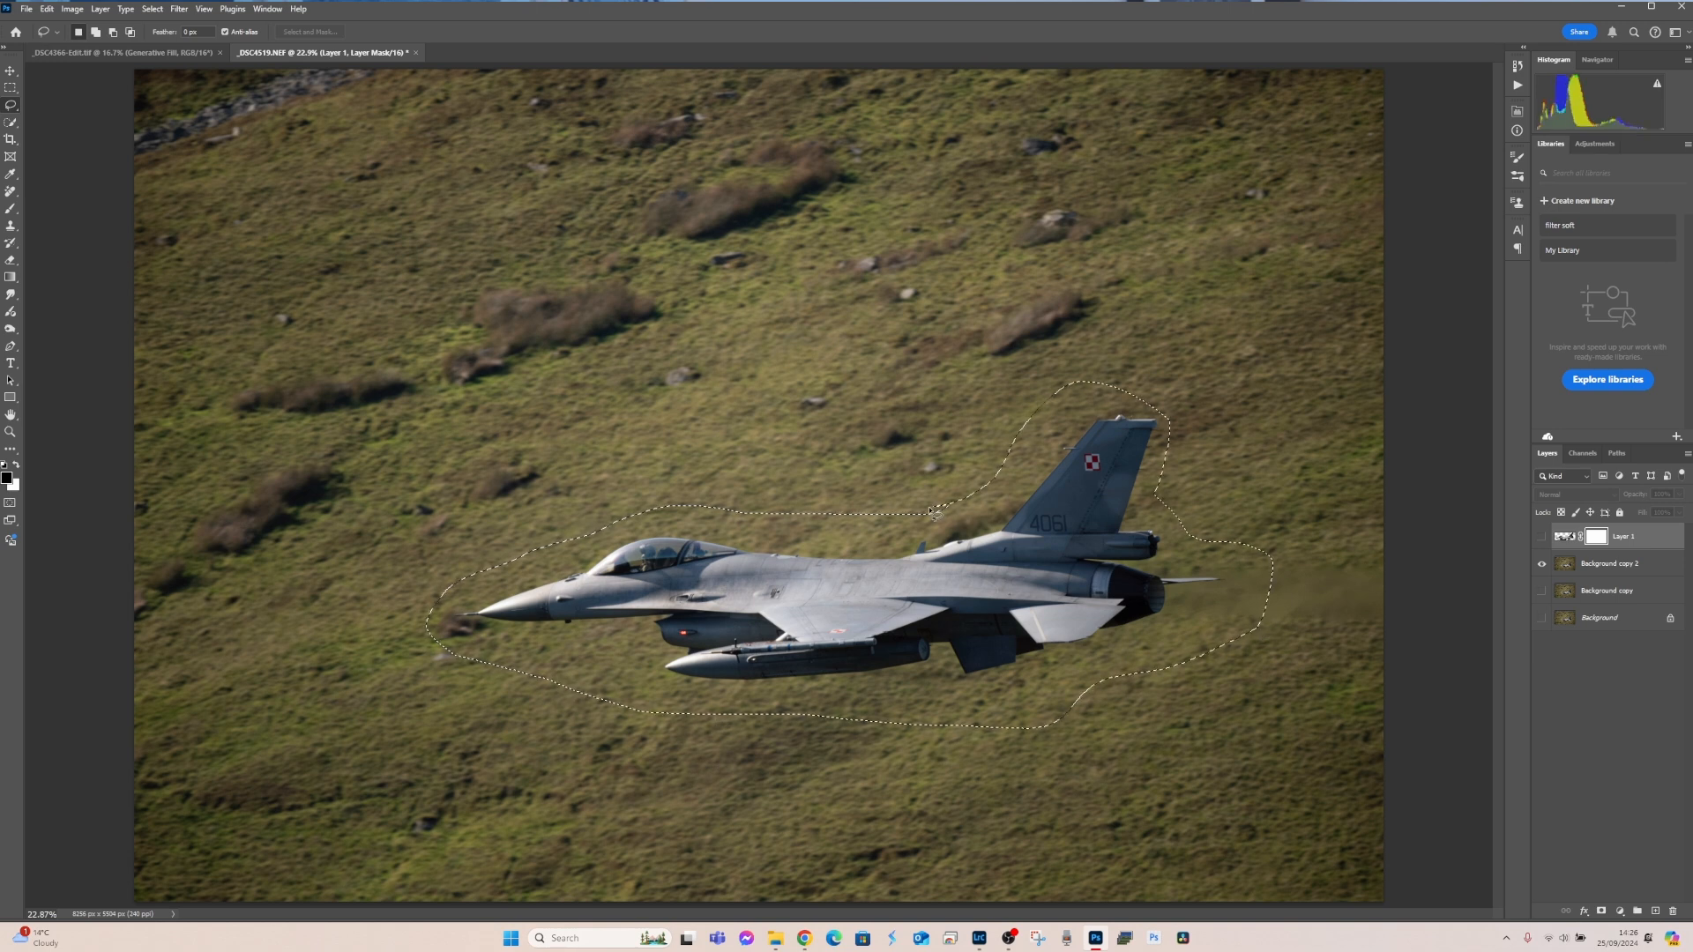
Remove the selected jet using Generative Fill with an empty prompt, and merge the visible layers into one clean background
right_click(844, 598)
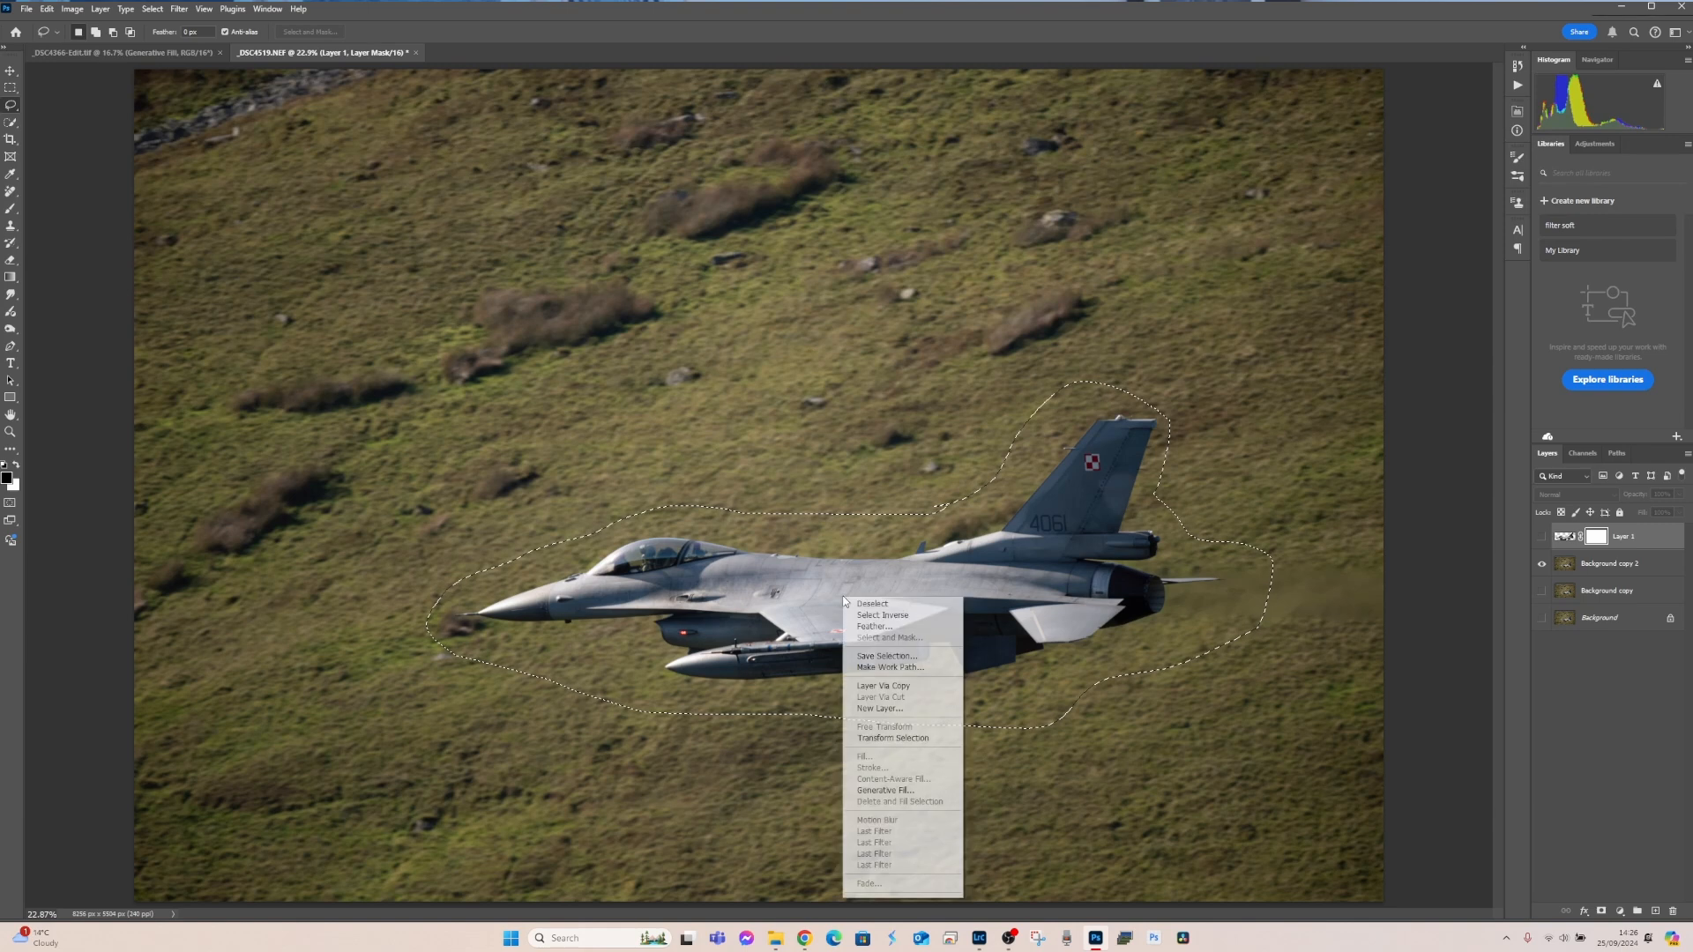
click(884, 791)
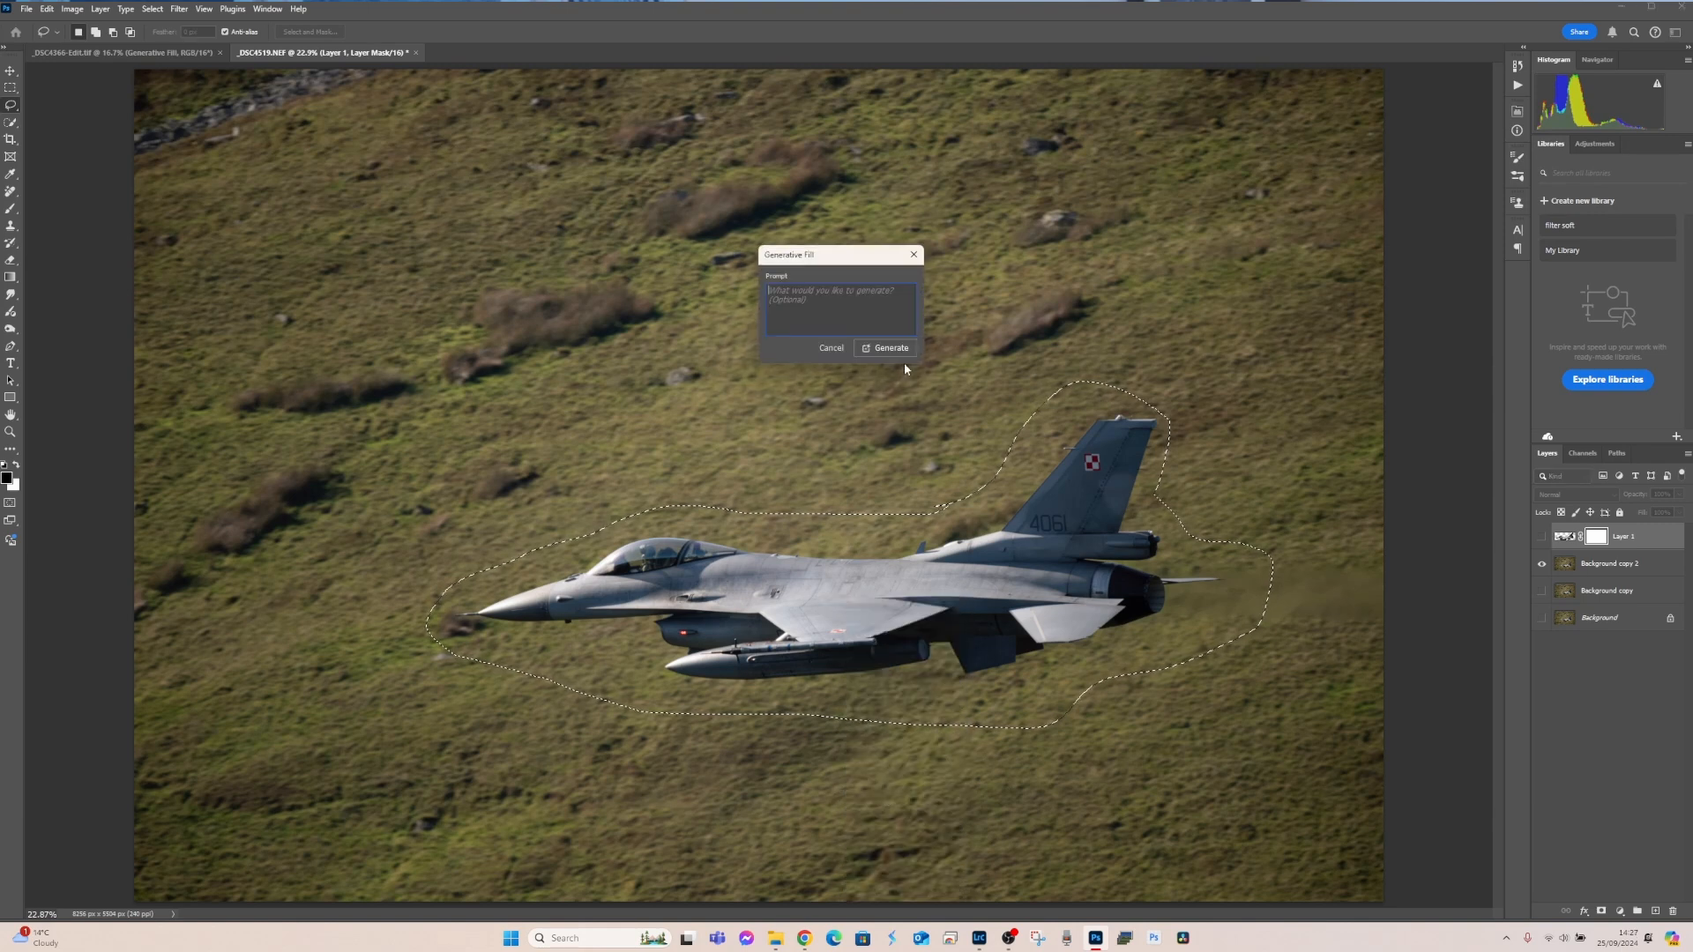
click(880, 348)
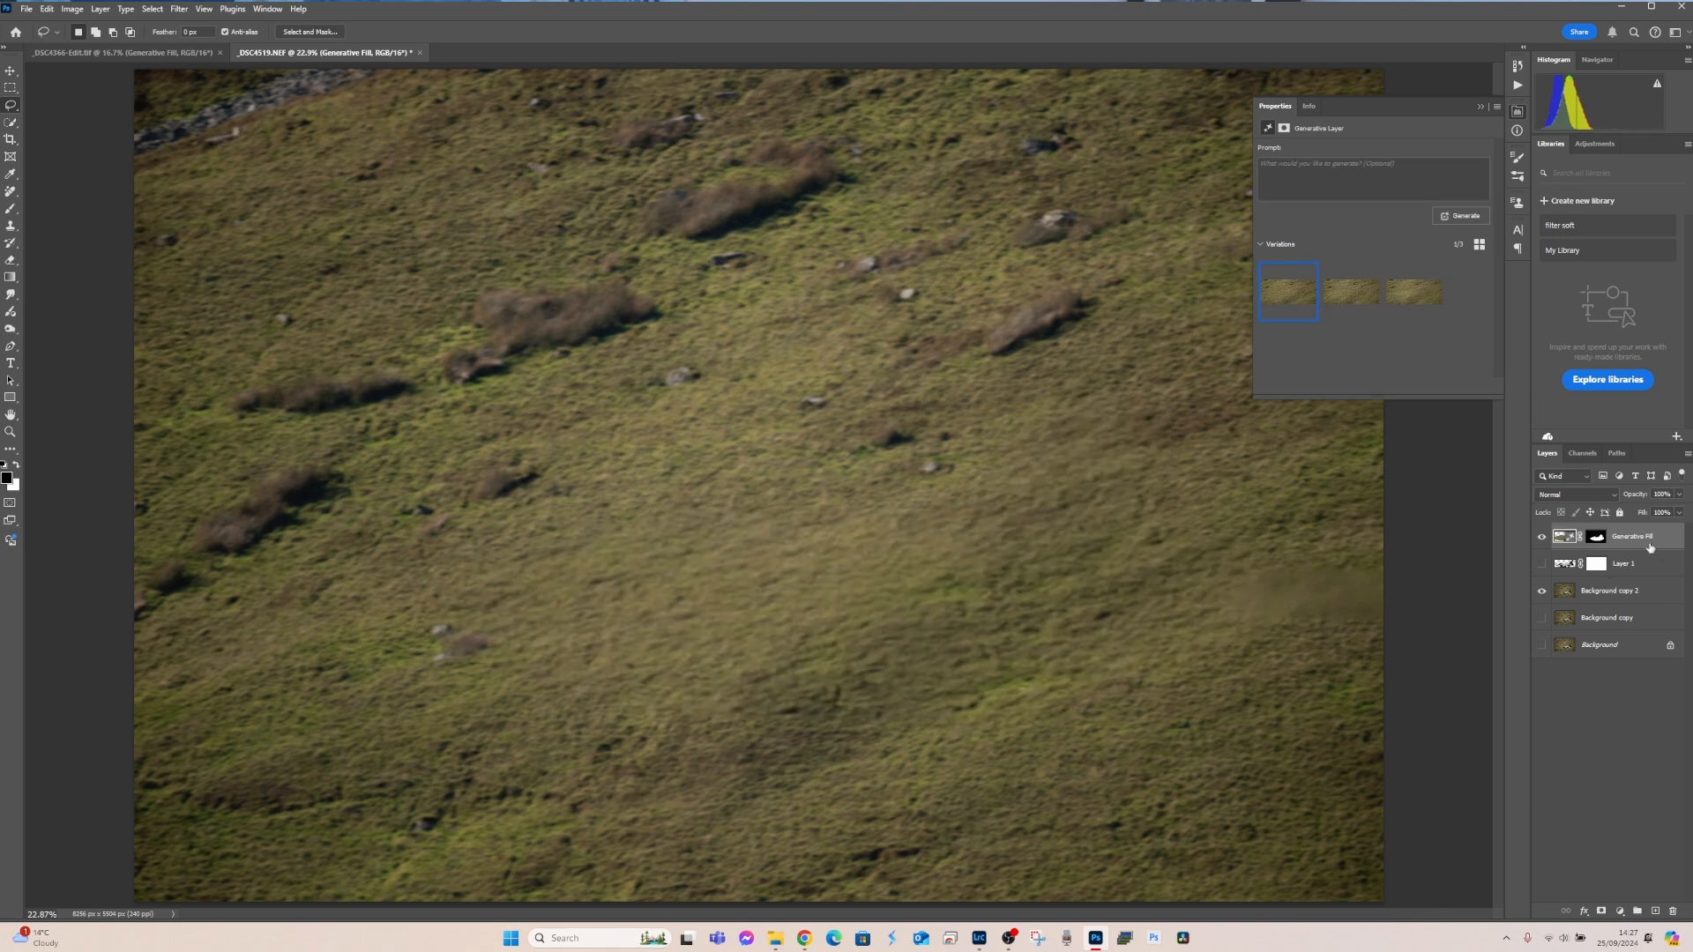
right_click(1648, 537)
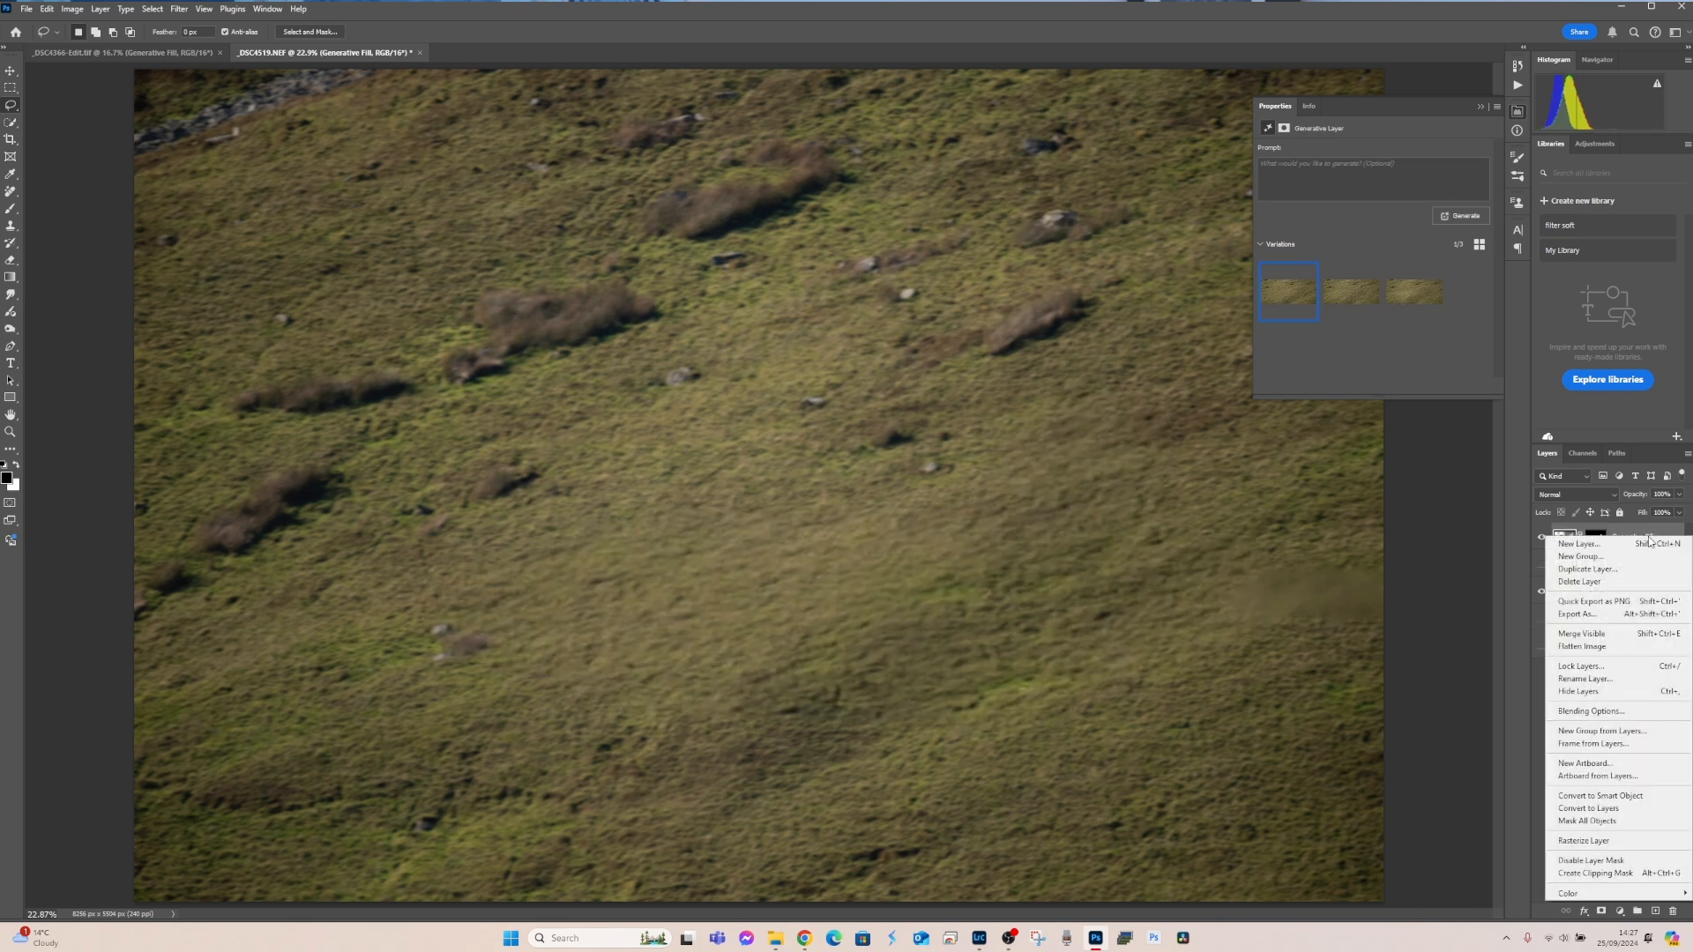
click(1604, 635)
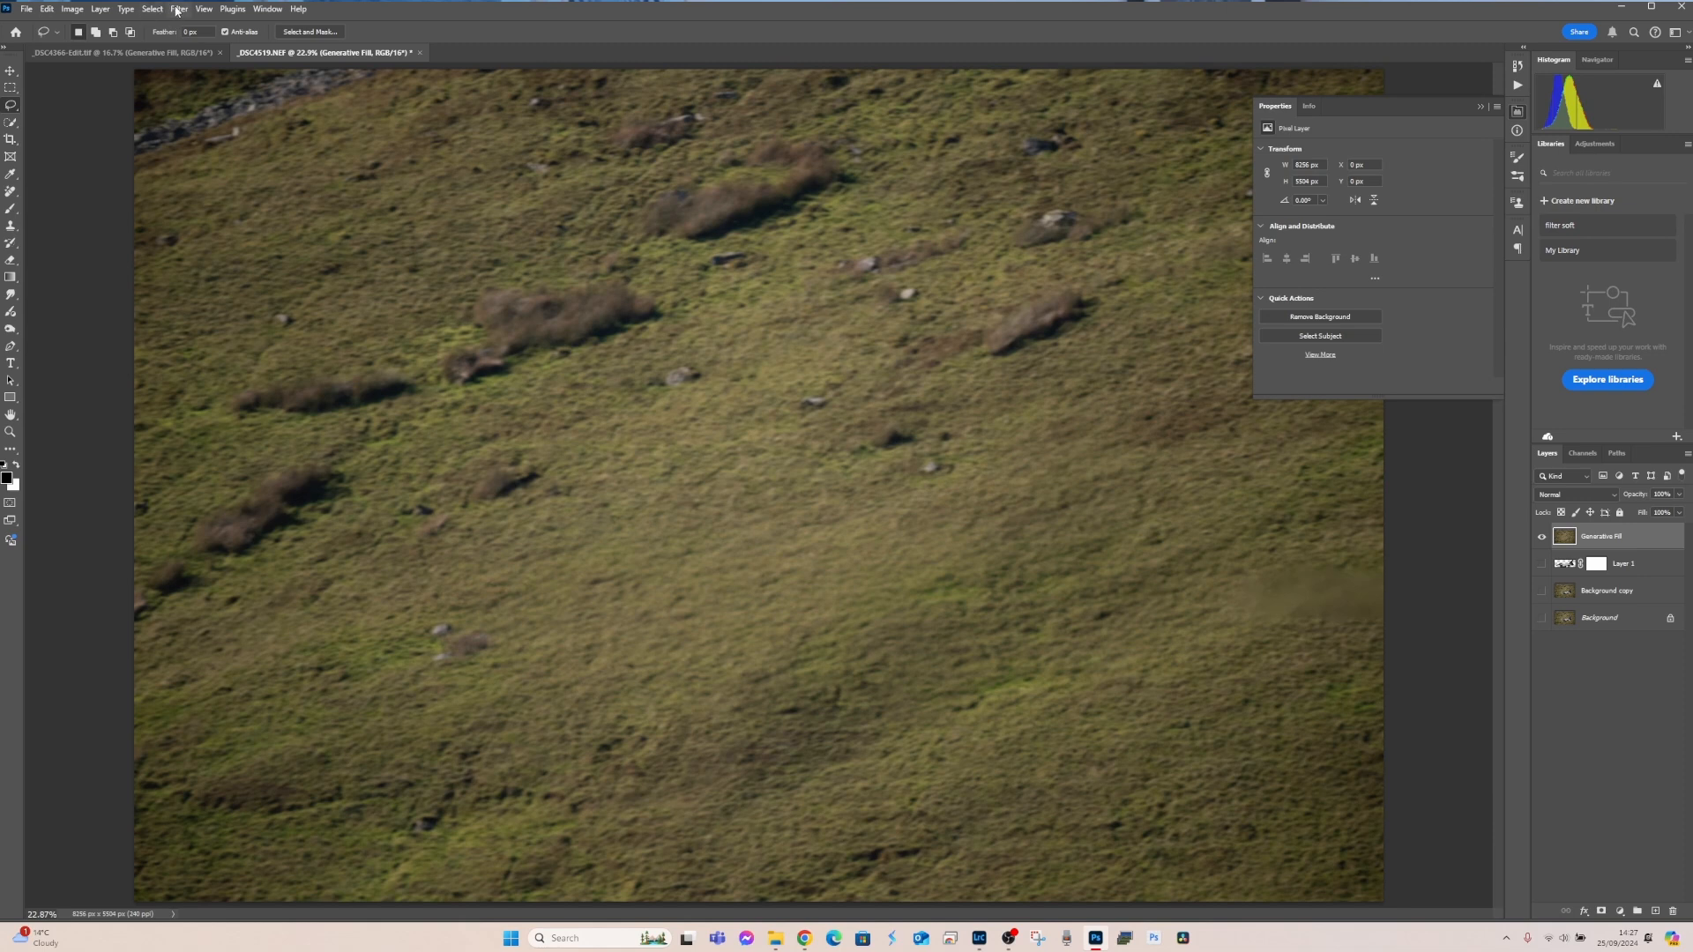
Apply Motion Blur to the merged background with angle 0° and distance 931 pixels, and place the shown jet cutout layer above it
click(177, 10)
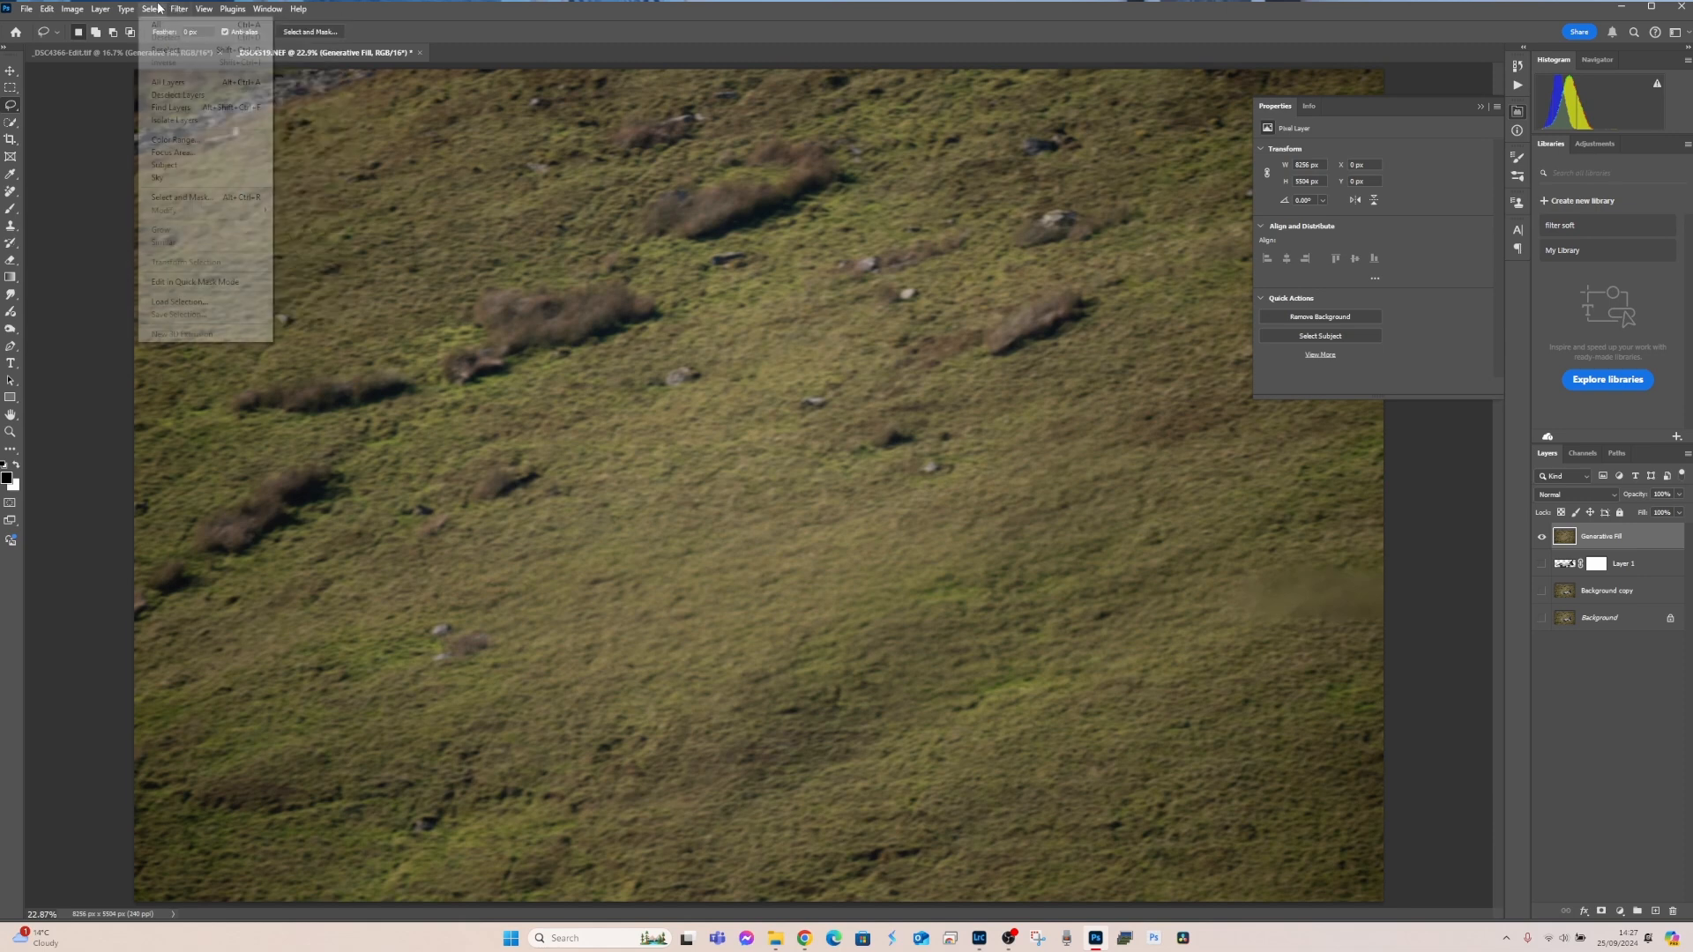
click(178, 8)
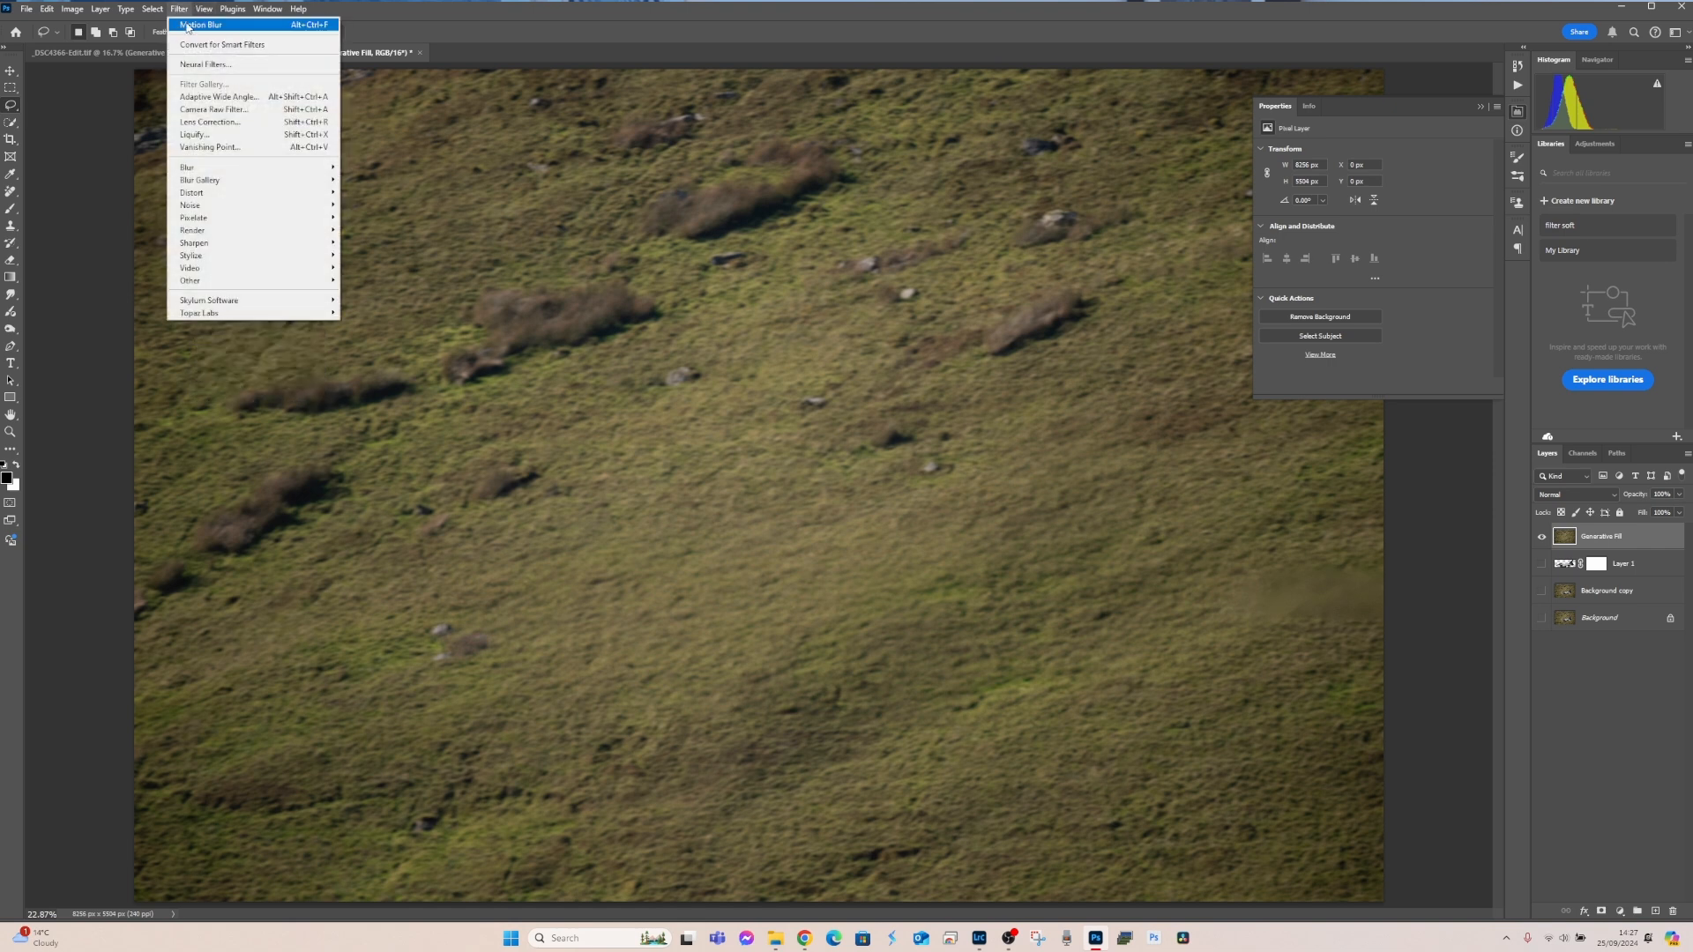
mouse_move(204, 181)
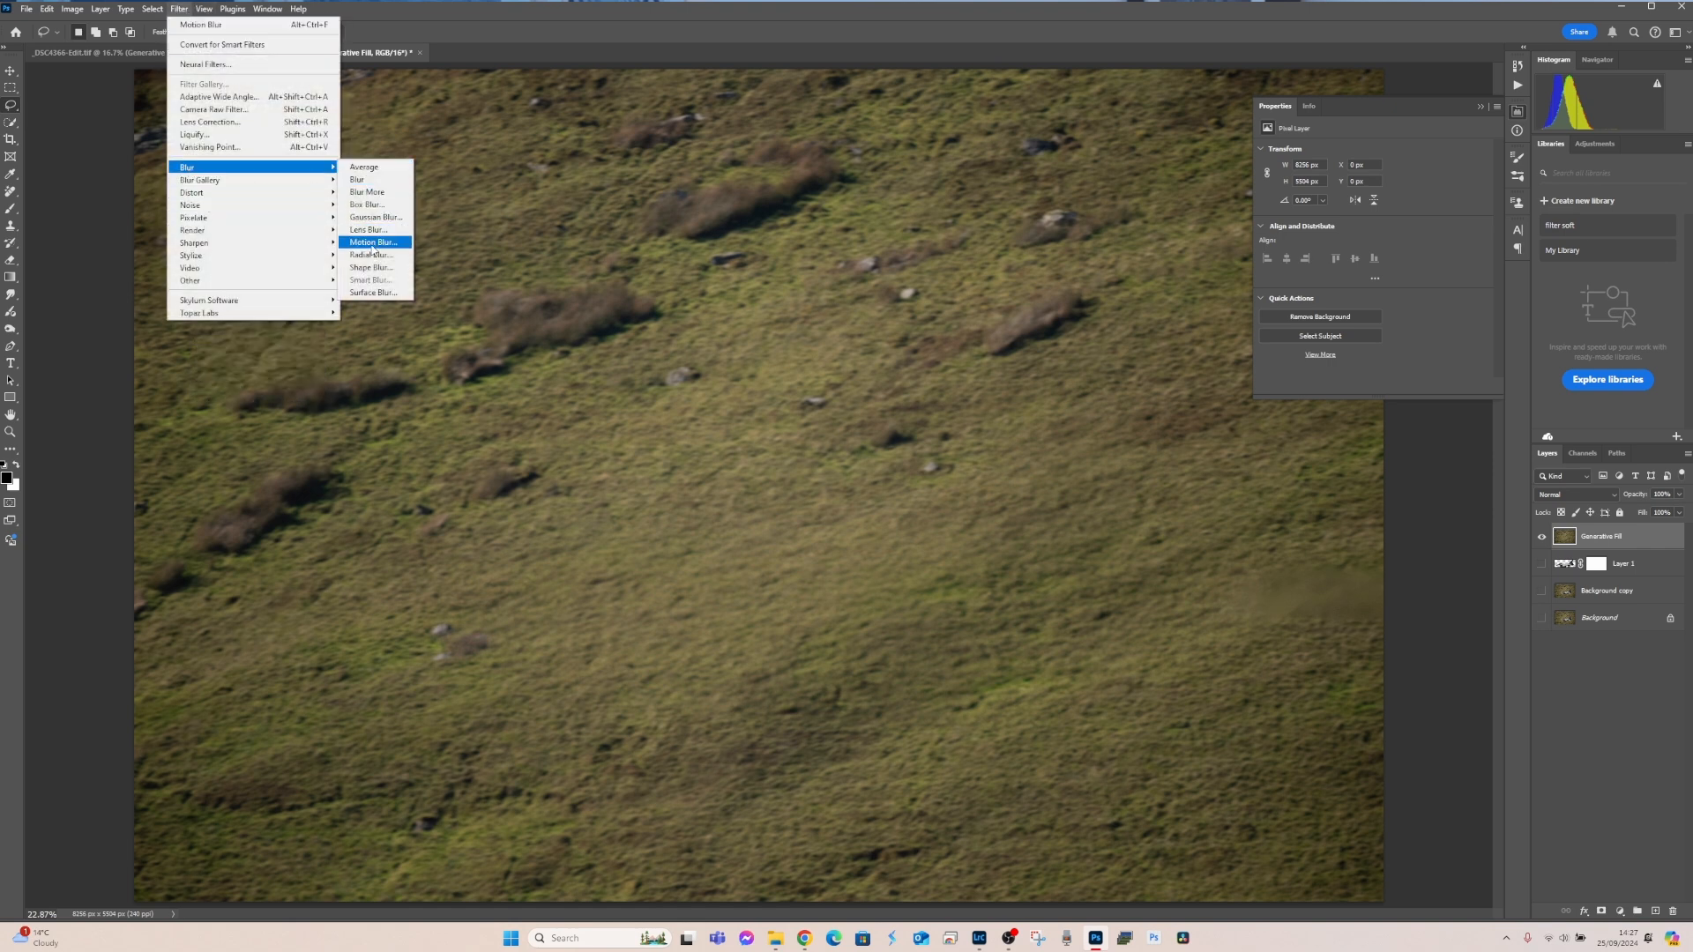
click(372, 245)
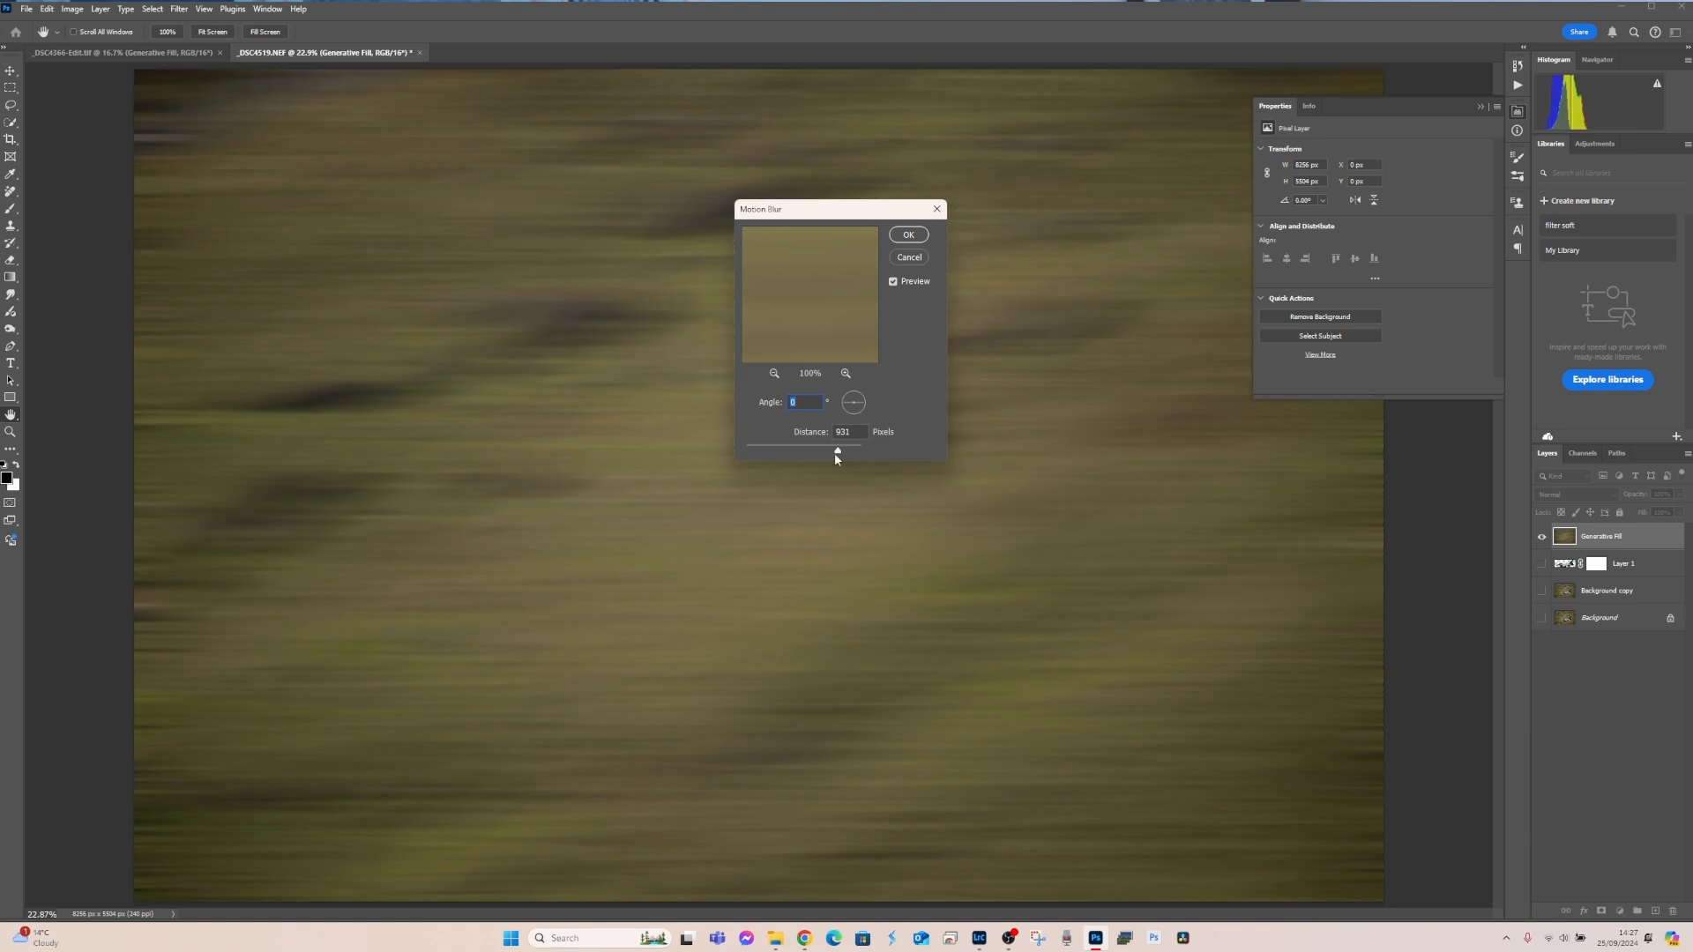
click(908, 235)
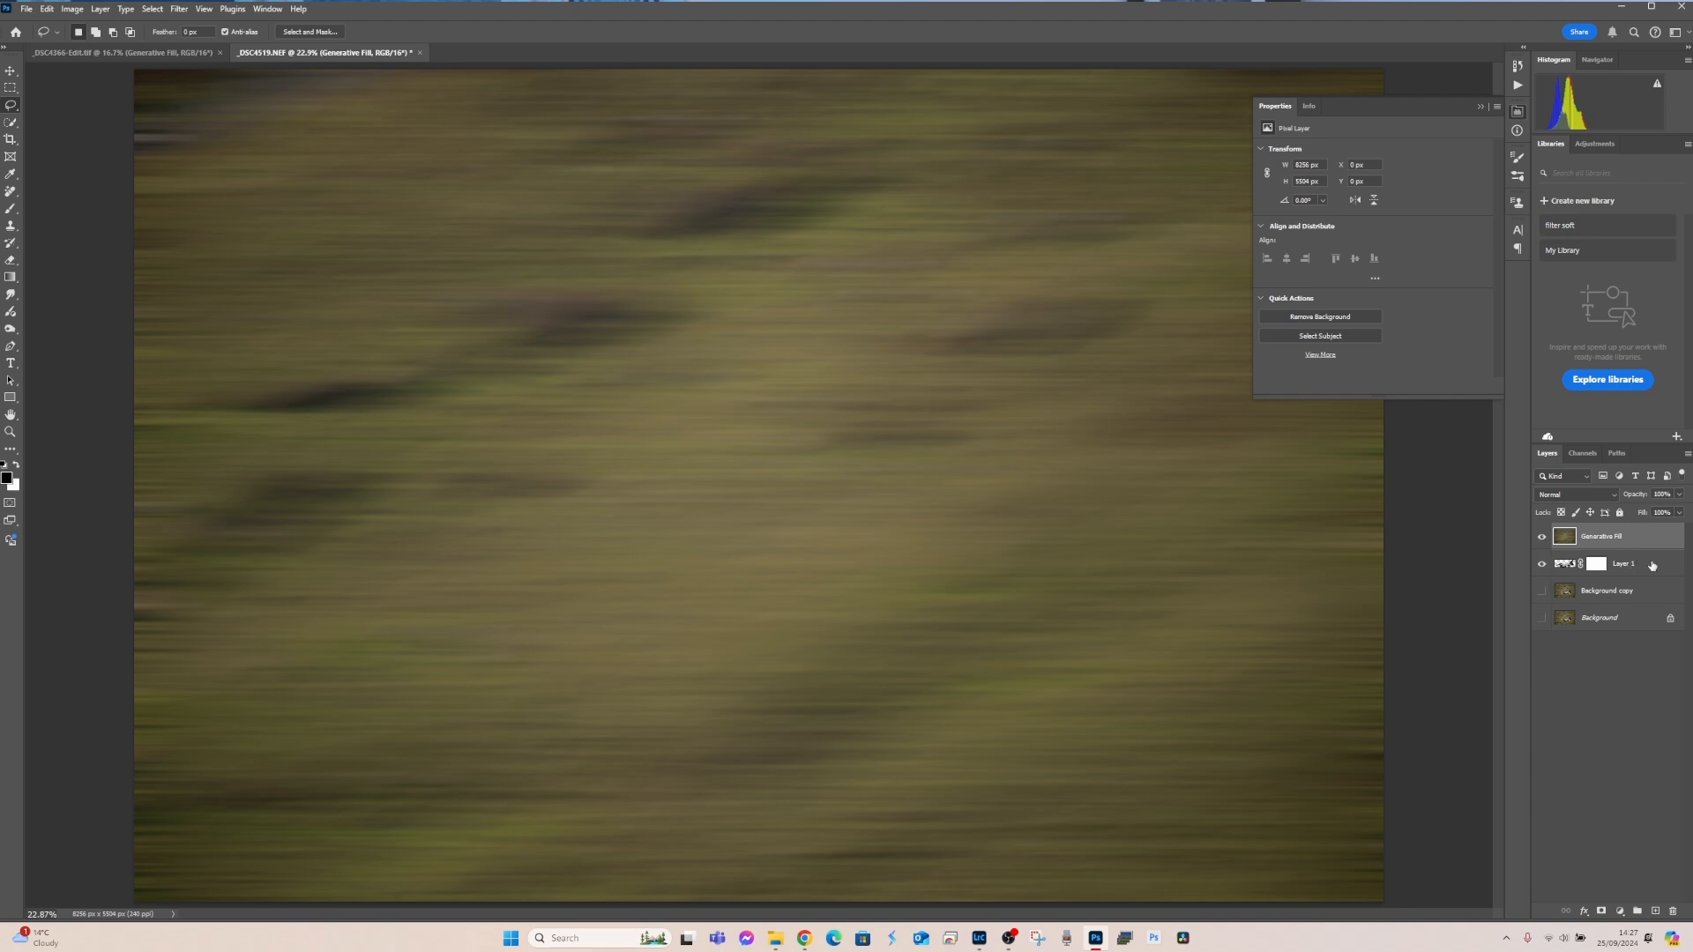
drag(1654, 567, 1652, 521)
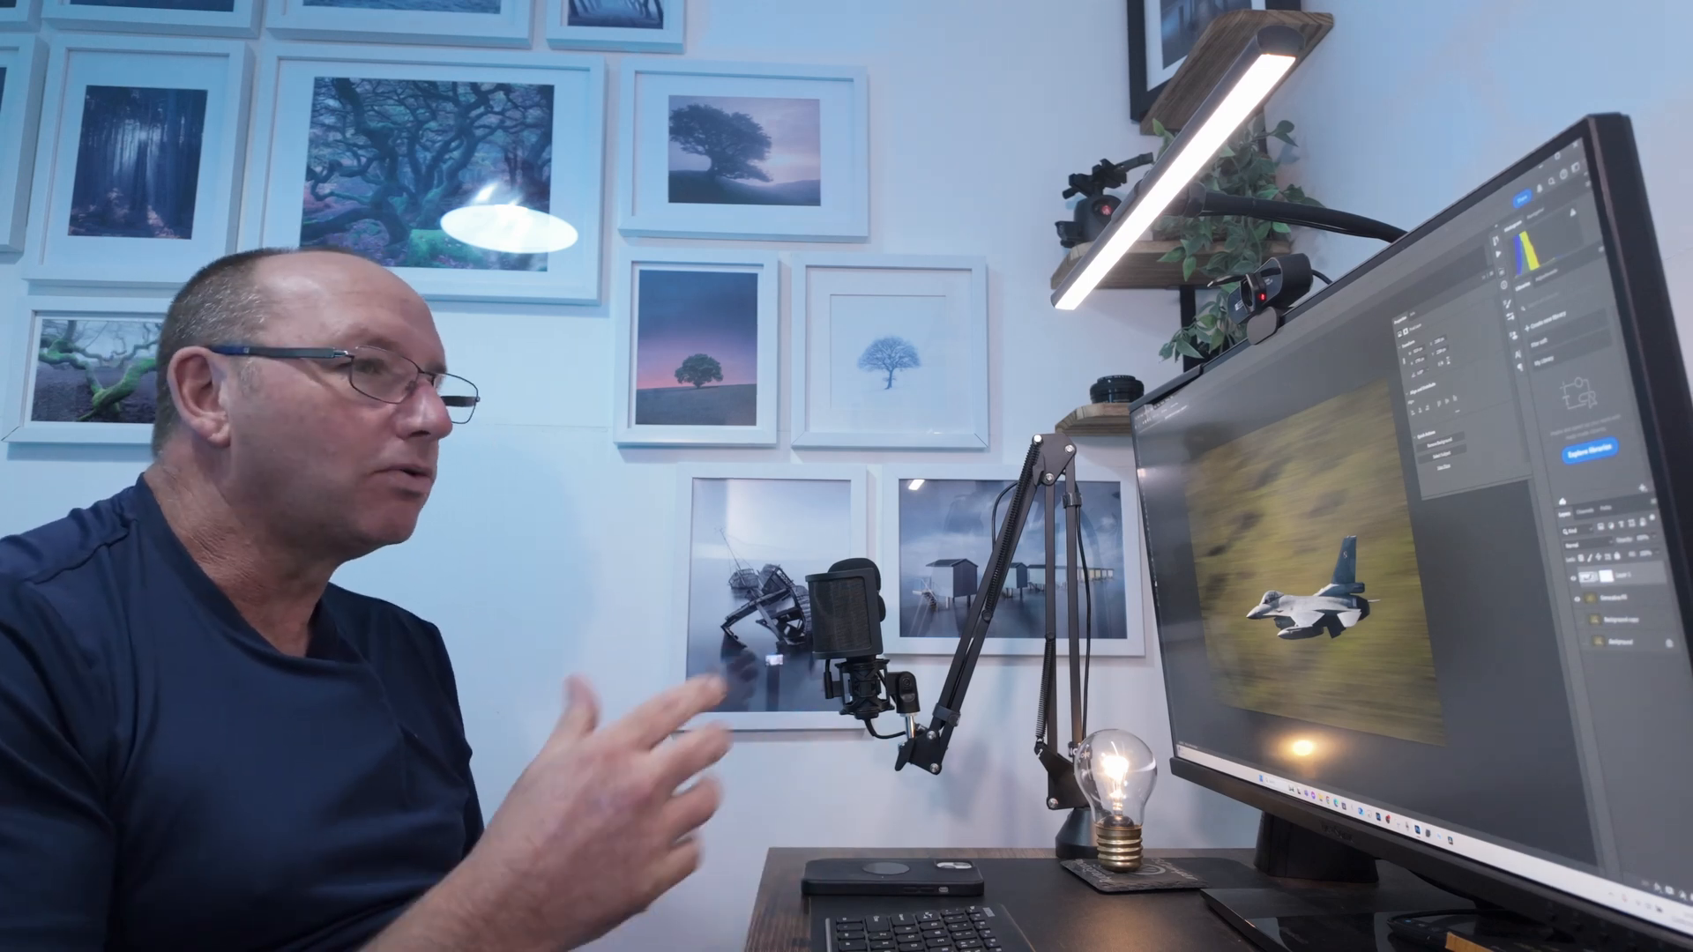
click(1148, 409)
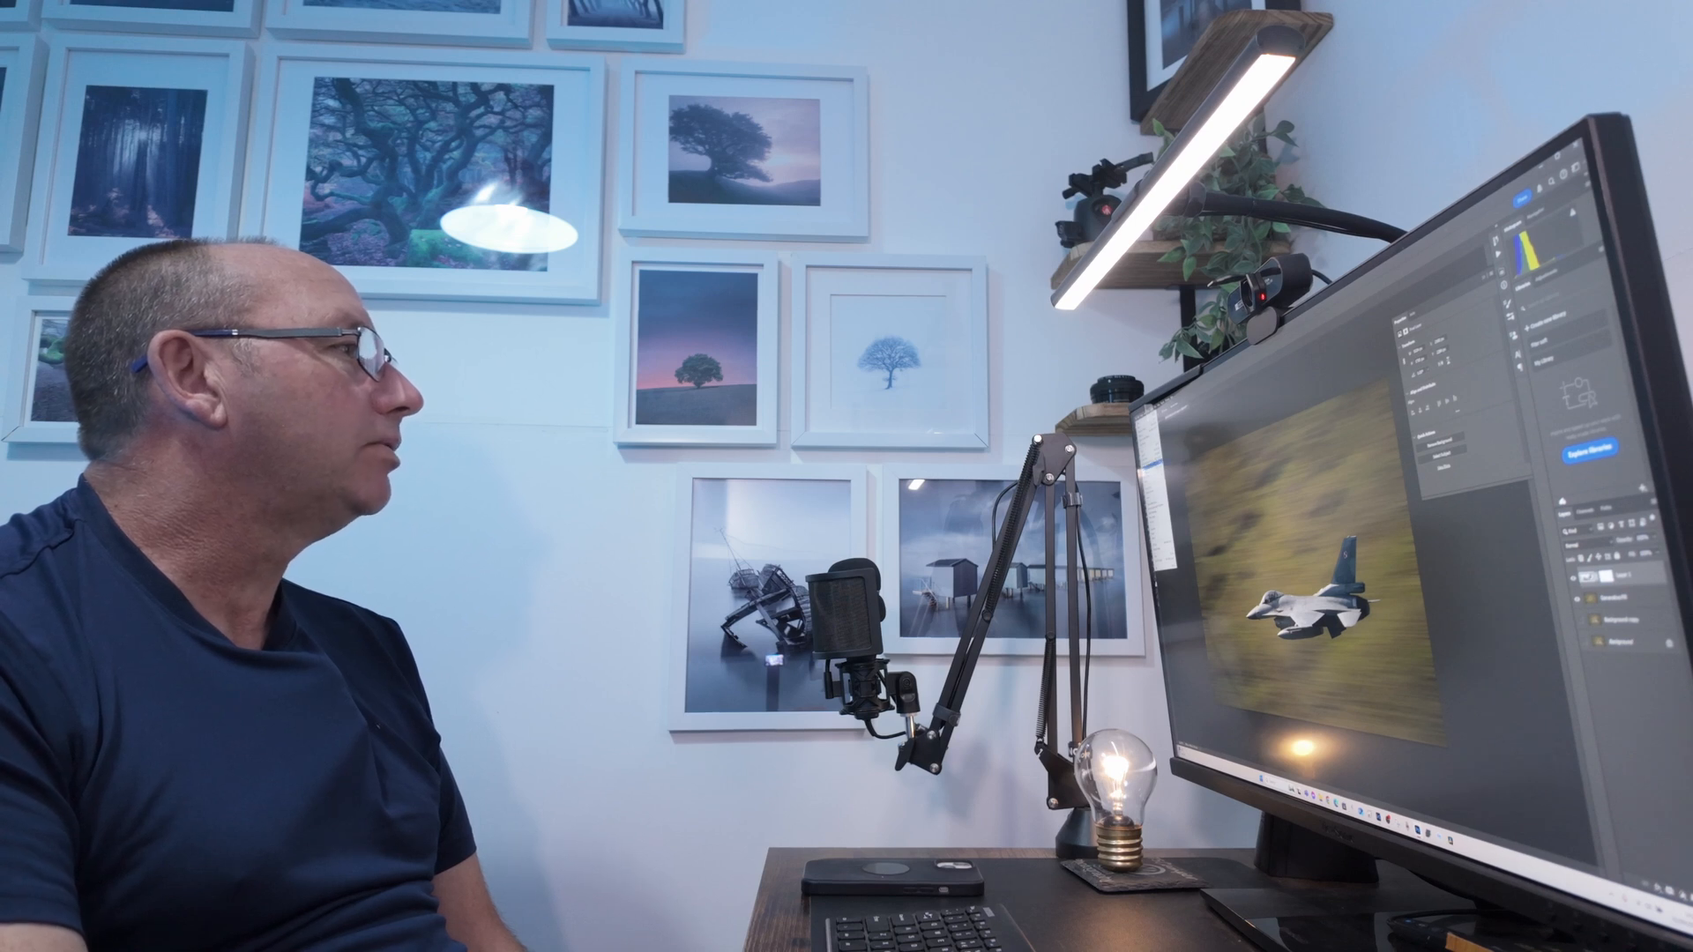
click(1153, 464)
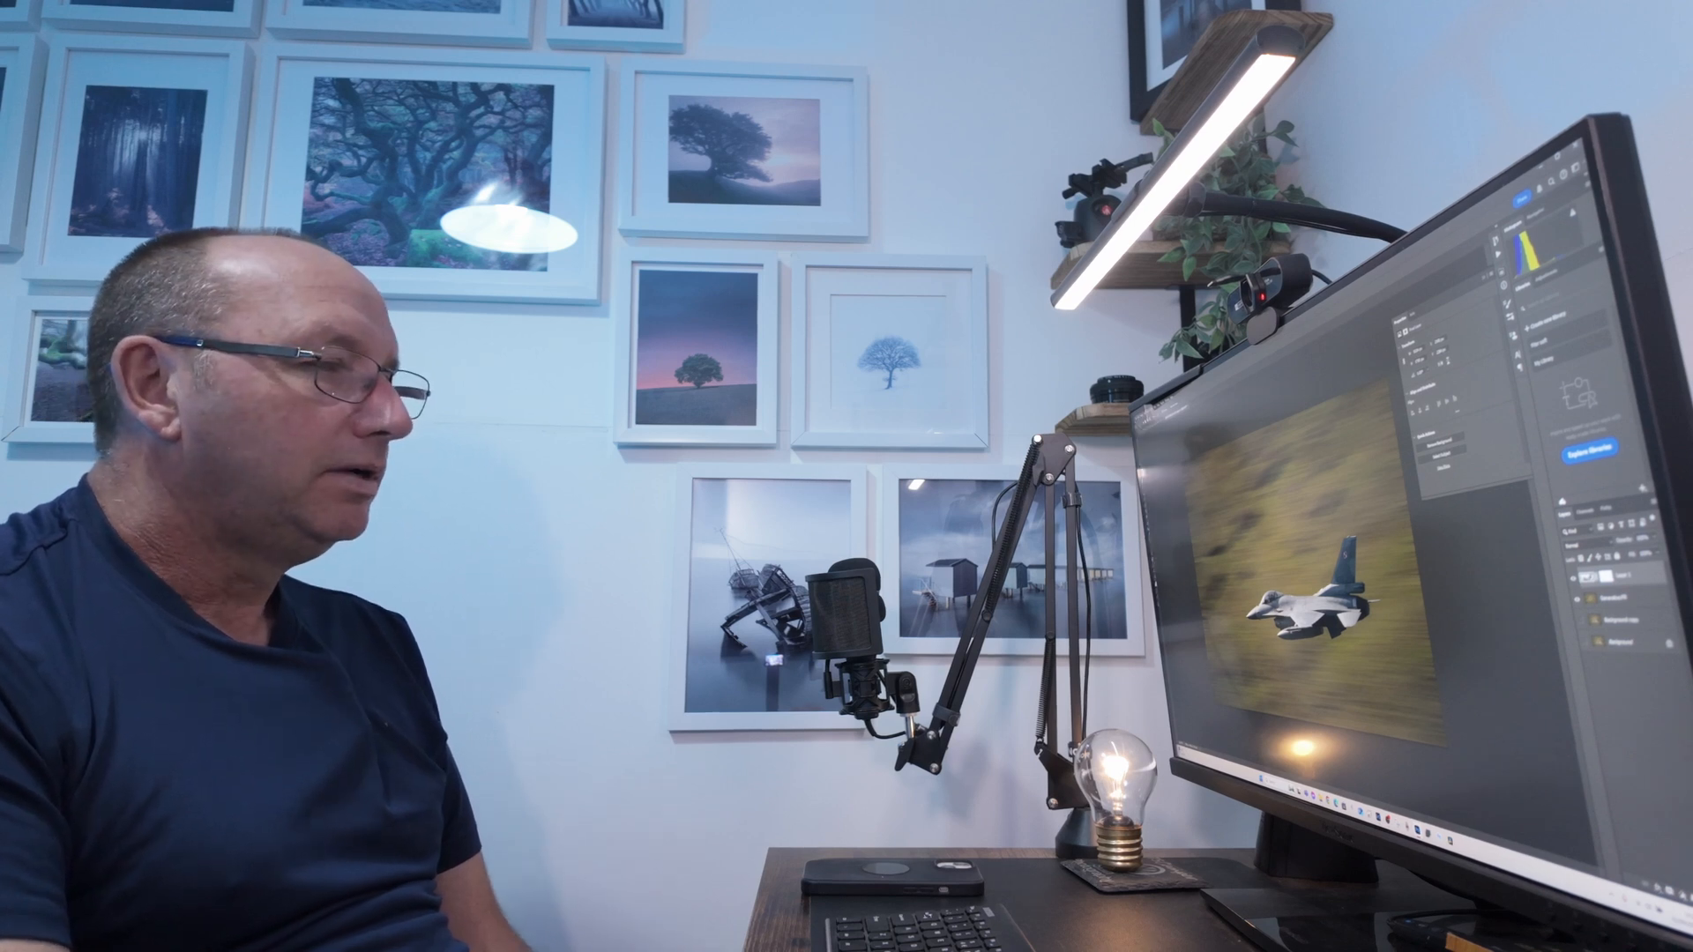
Switch to Lightroom Classic and set the jet photo's Temp +7, Highlights -41, Shadows +76, Texture +33, Clarity +19, Dehaze -8 and Vibrance +7
key(alt+Tab)
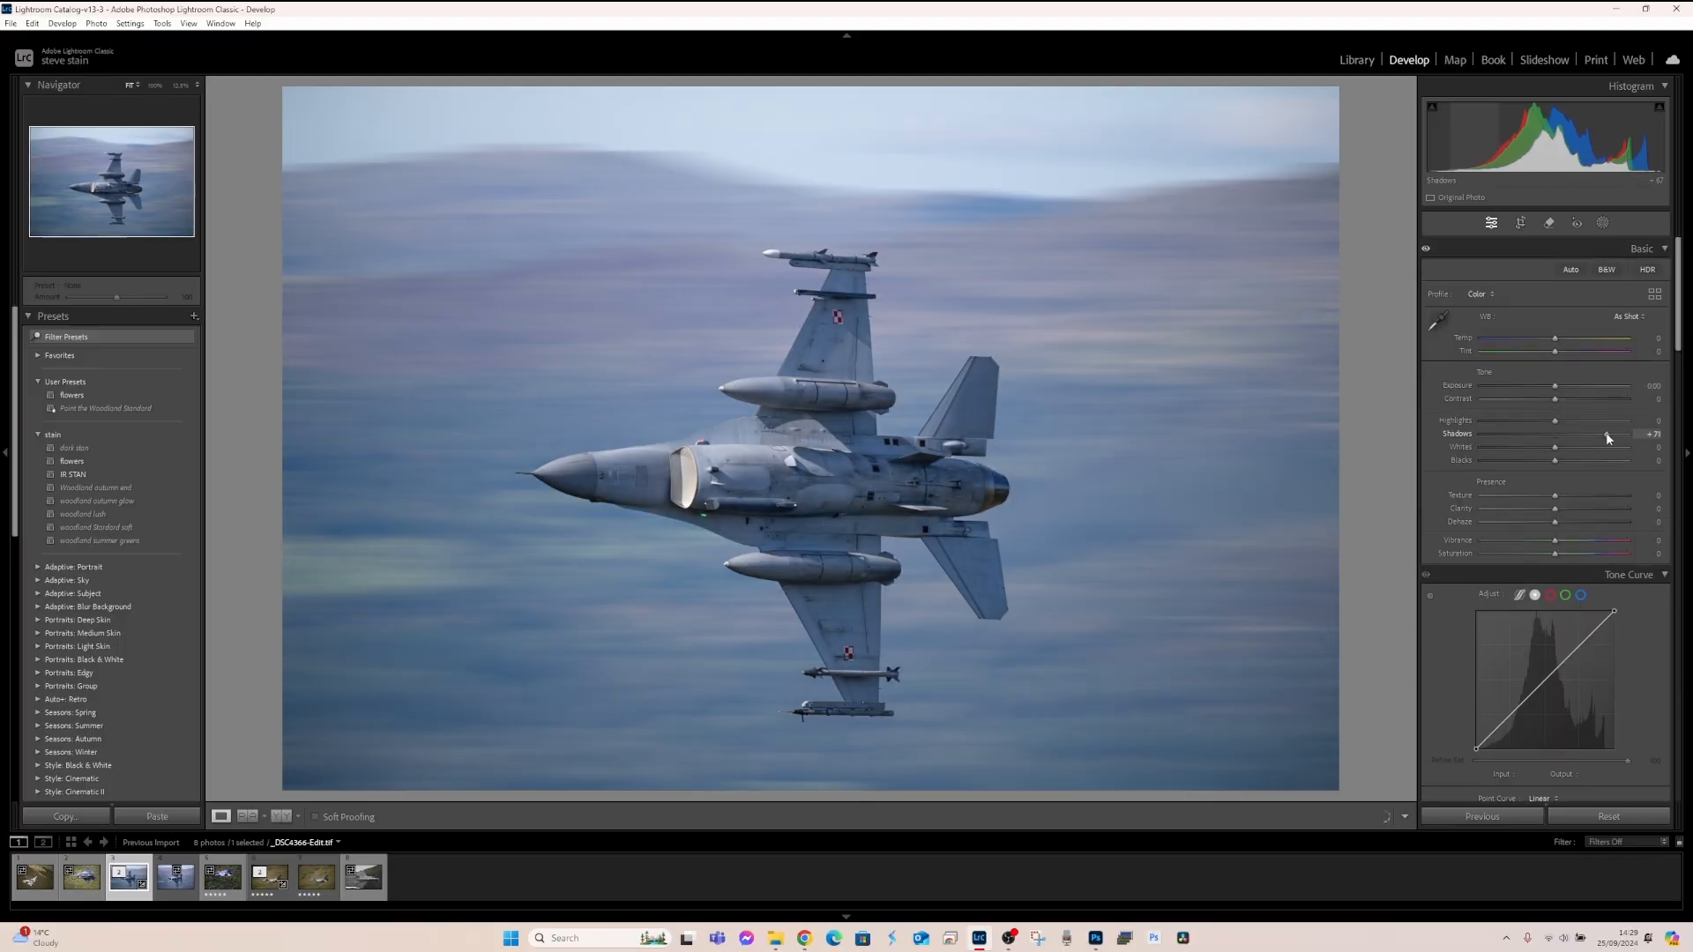
mouse_move(1560, 497)
mouse_down()
mouse_move(1578, 497)
mouse_move(1559, 515)
mouse_up()
scroll(1683, 429, down, 1)
drag(1557, 313, 1560, 314)
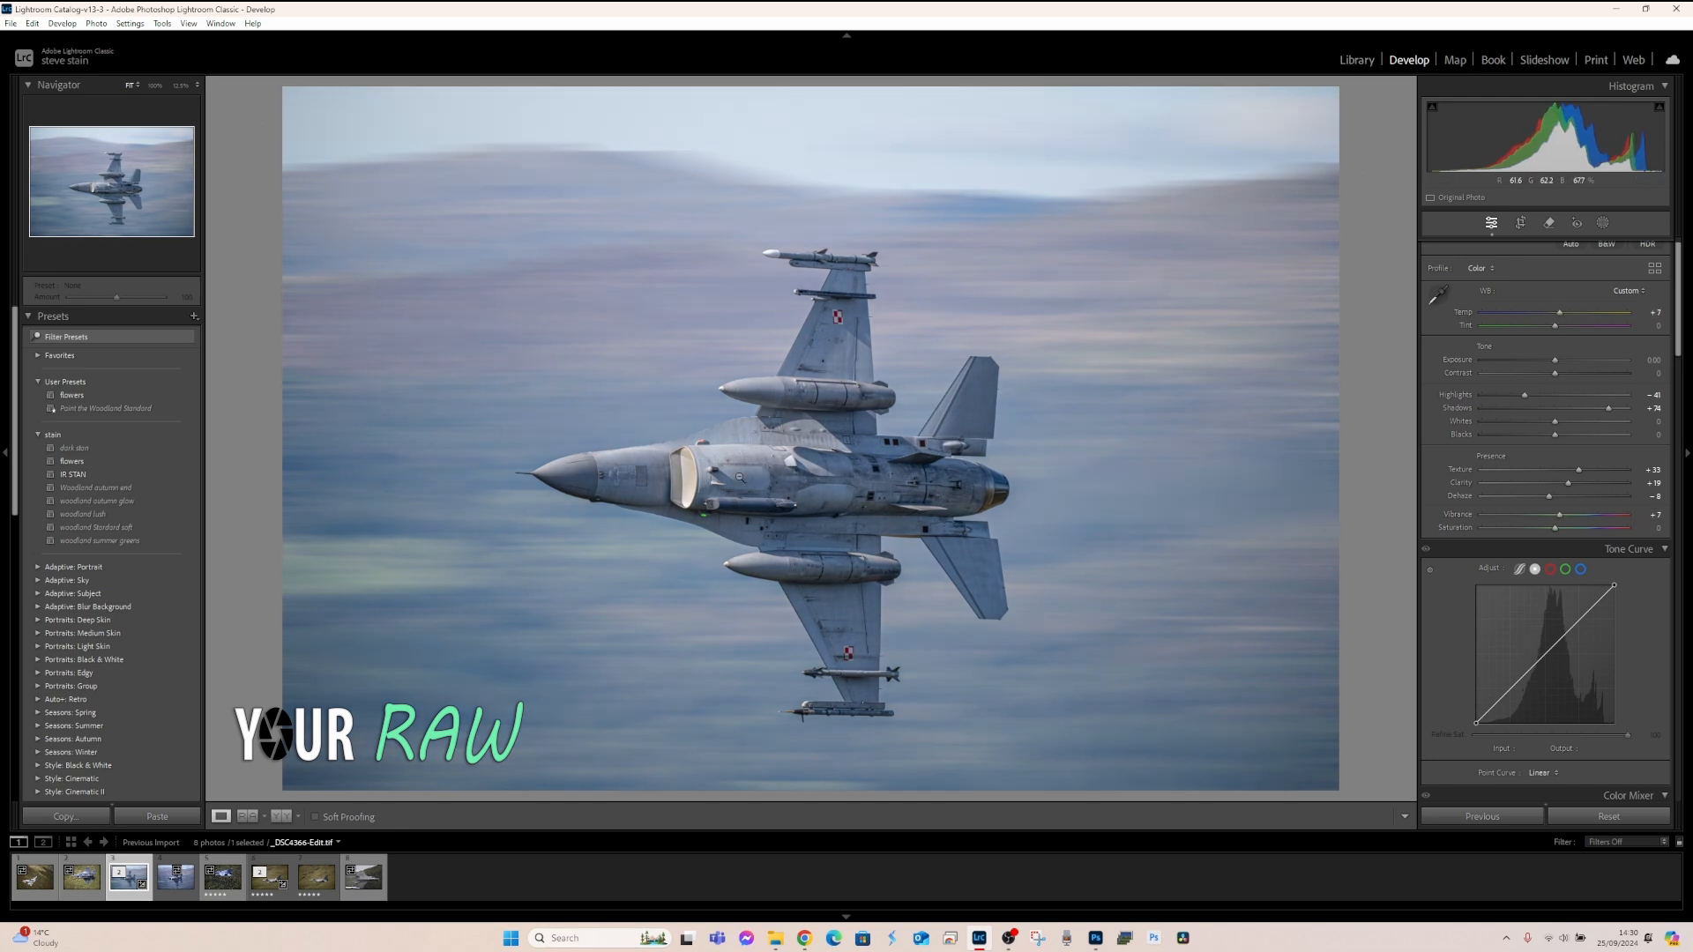
Add a large radial gradient mask centred on the jet and fine-tune its exposure
click(181, 85)
click(1603, 223)
click(1471, 382)
drag(808, 471, 1203, 711)
drag(1554, 377, 1558, 377)
Add a linear gradient mask running down from the upper edge of the photo and set its Exposure to -0.42
click(1341, 105)
click(1376, 231)
drag(820, 198, 808, 305)
drag(1554, 355, 1546, 356)
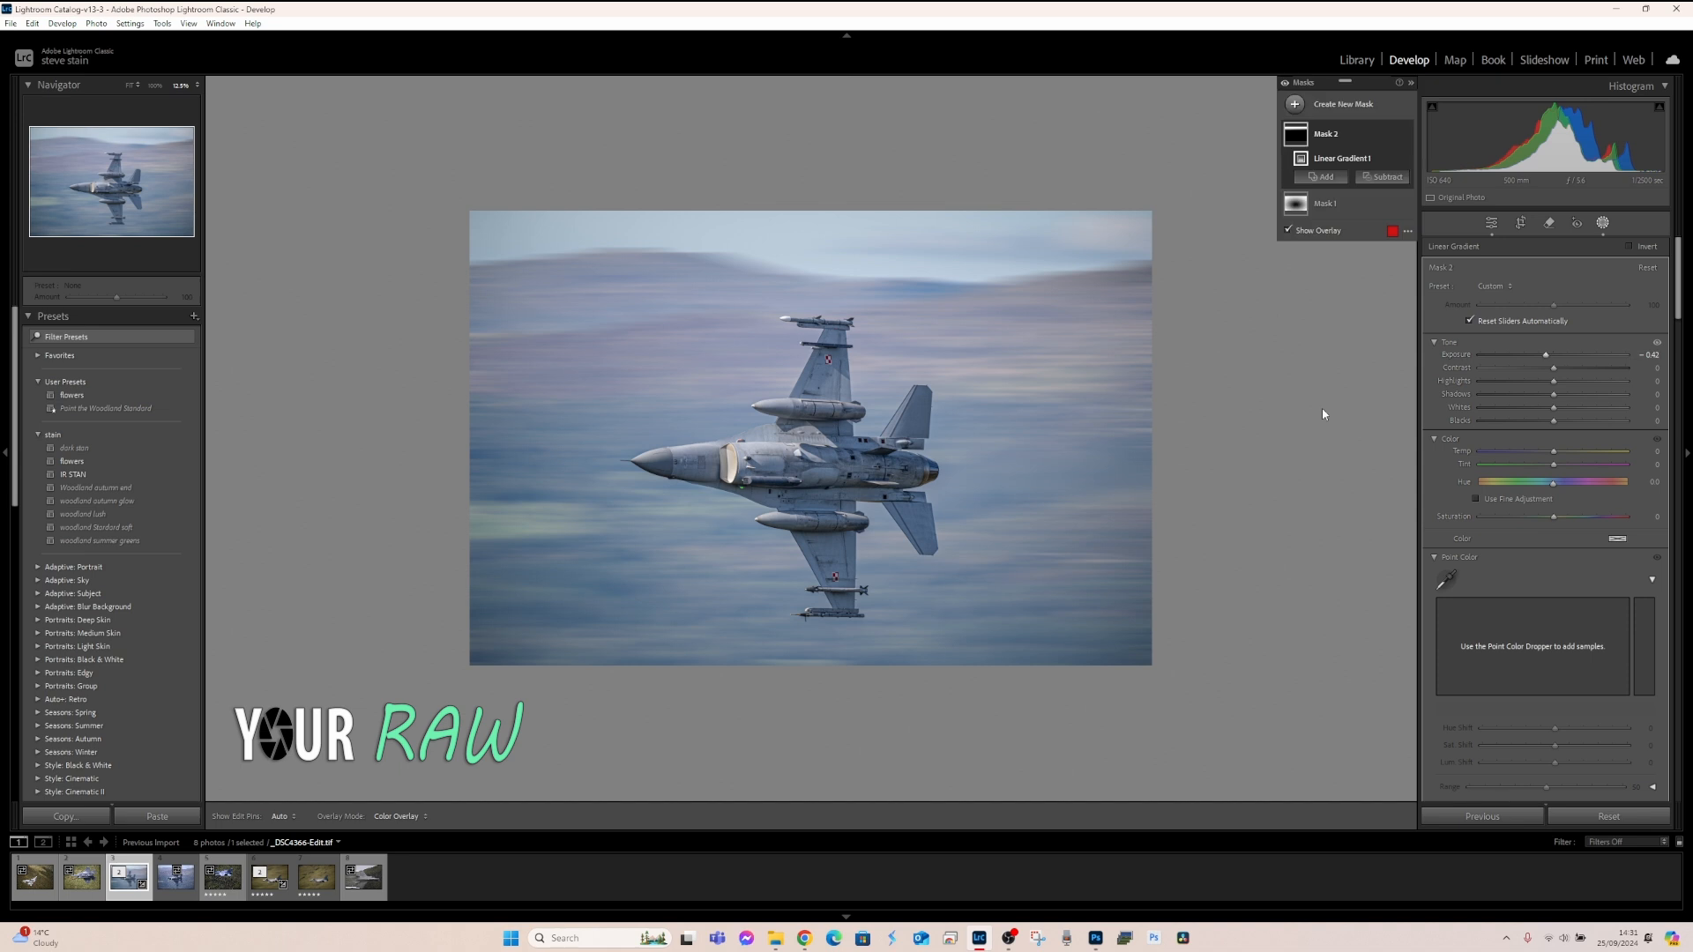
click(1603, 223)
Sharpen the fitted jet photo with Amount 77, Radius 0.5, Detail 100 and Masking 82
click(130, 85)
scroll(1679, 423, down, 15)
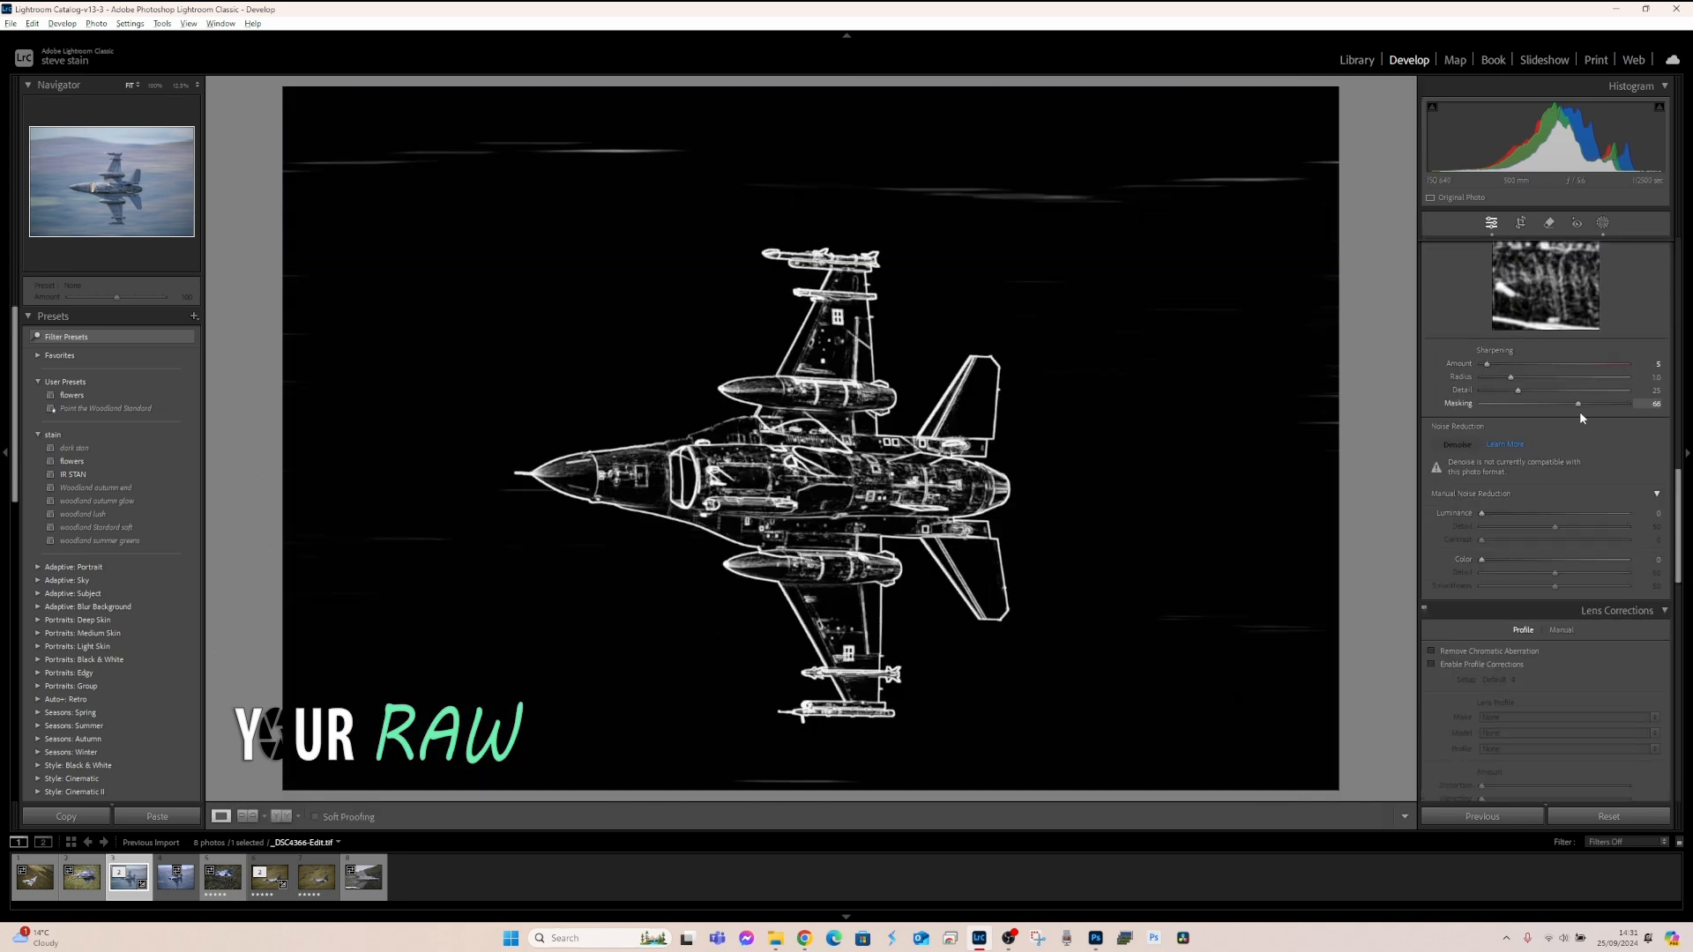
drag(1579, 411, 1601, 404)
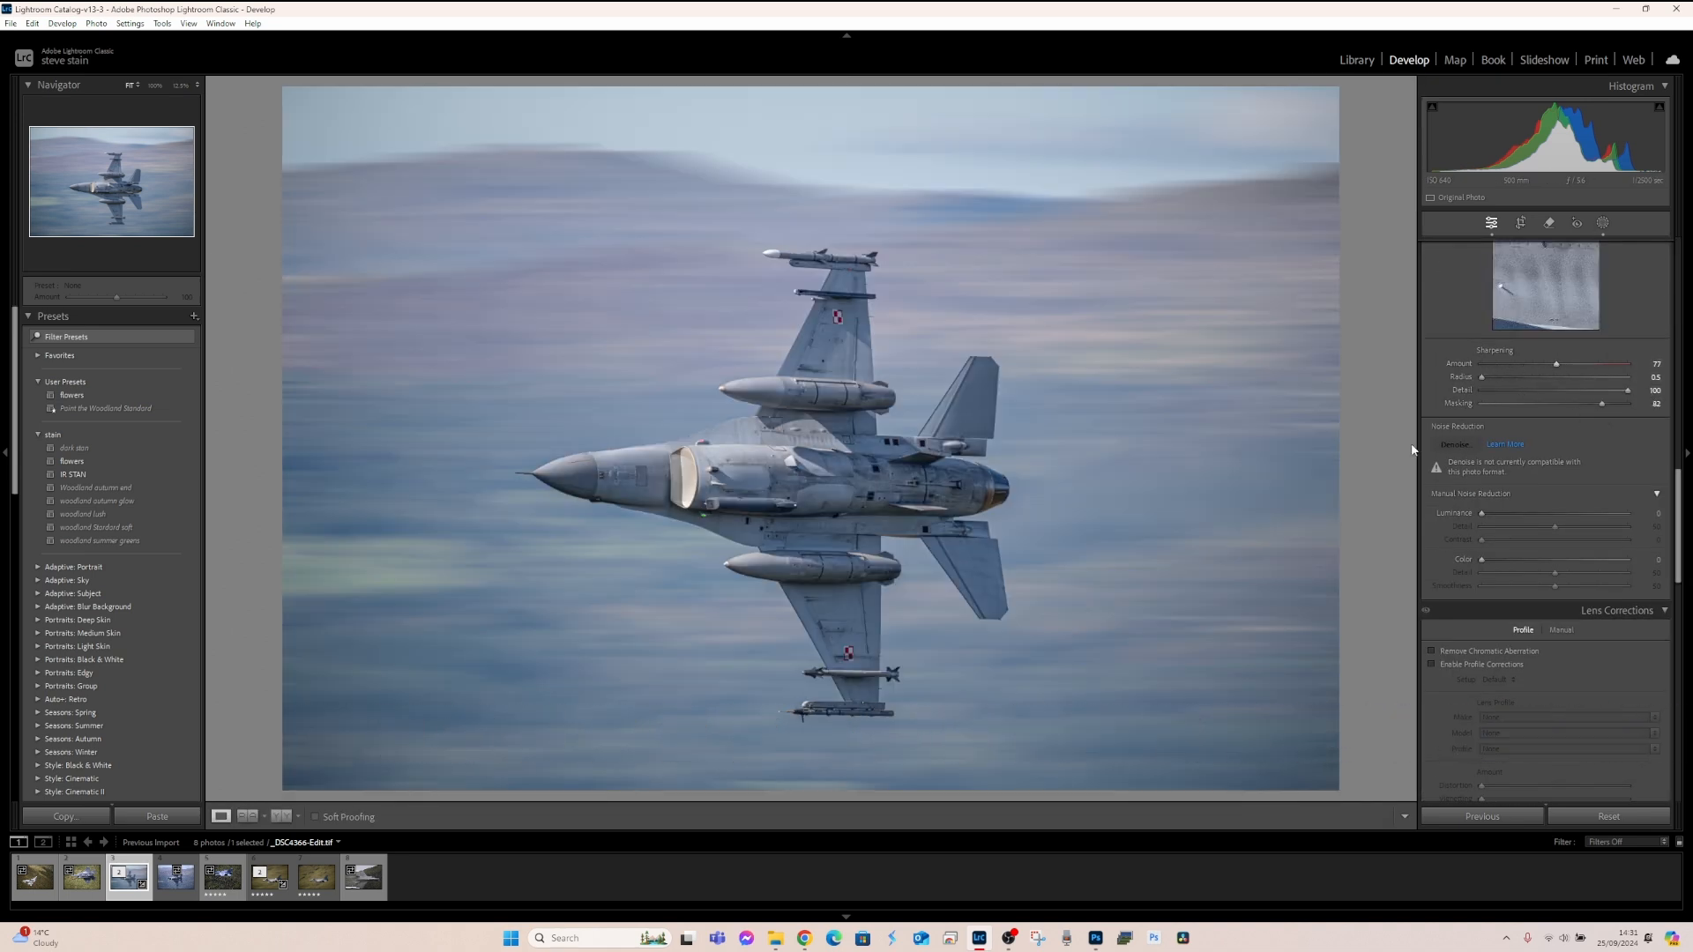
scroll(1559, 397, up, 10)
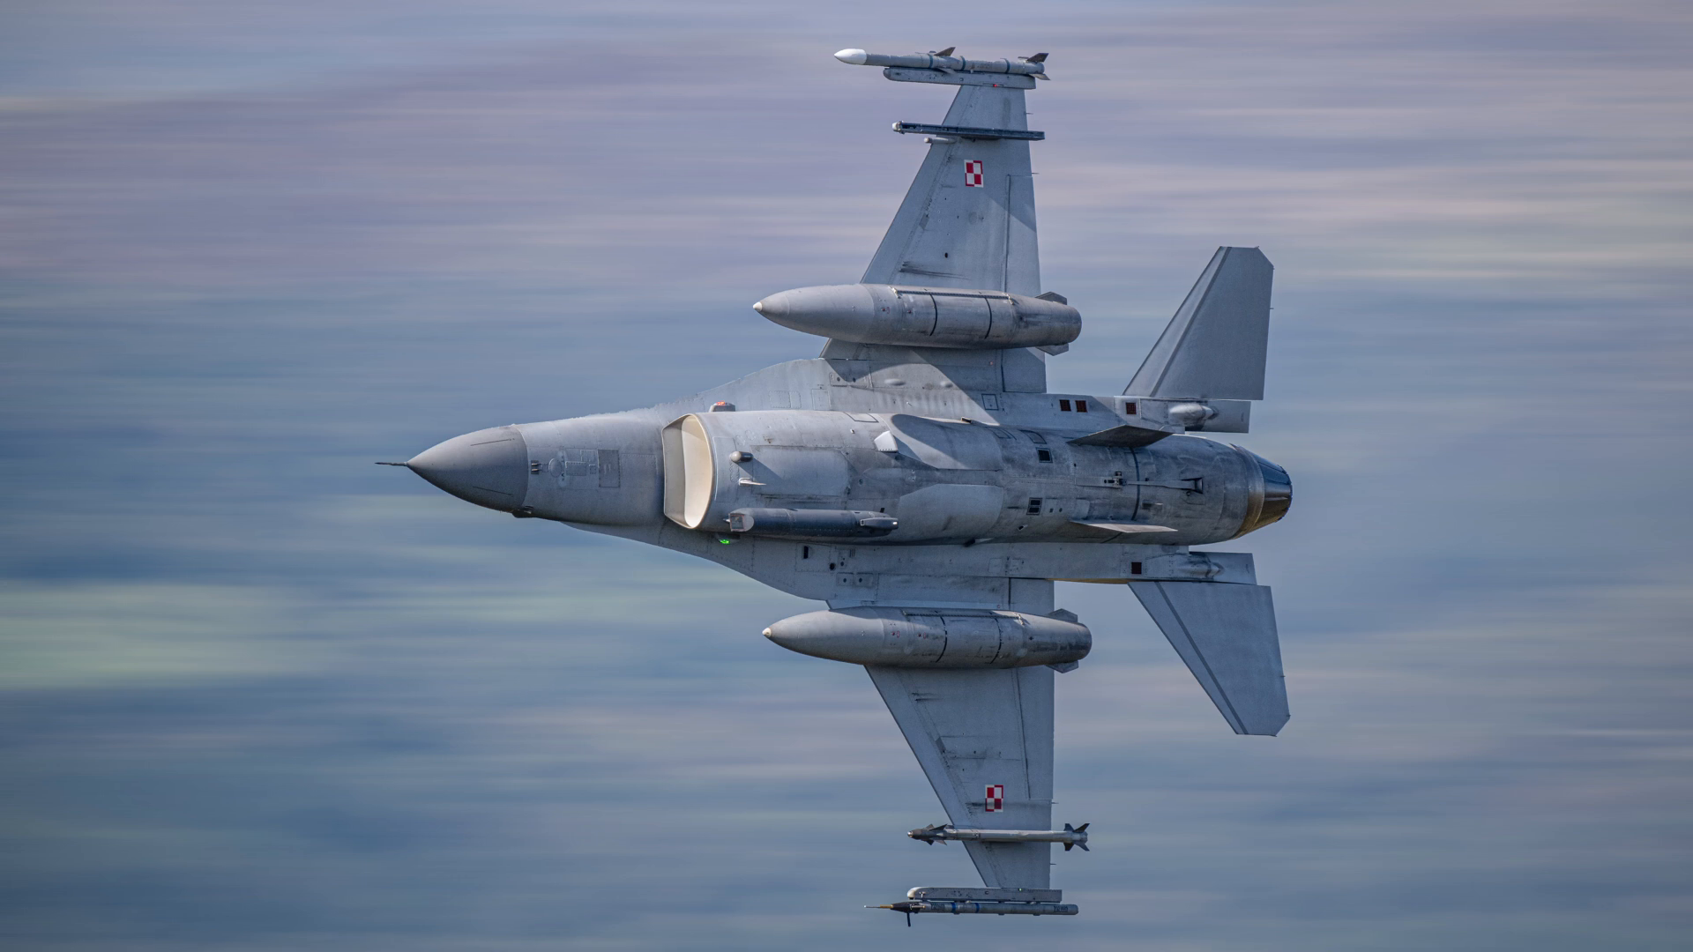